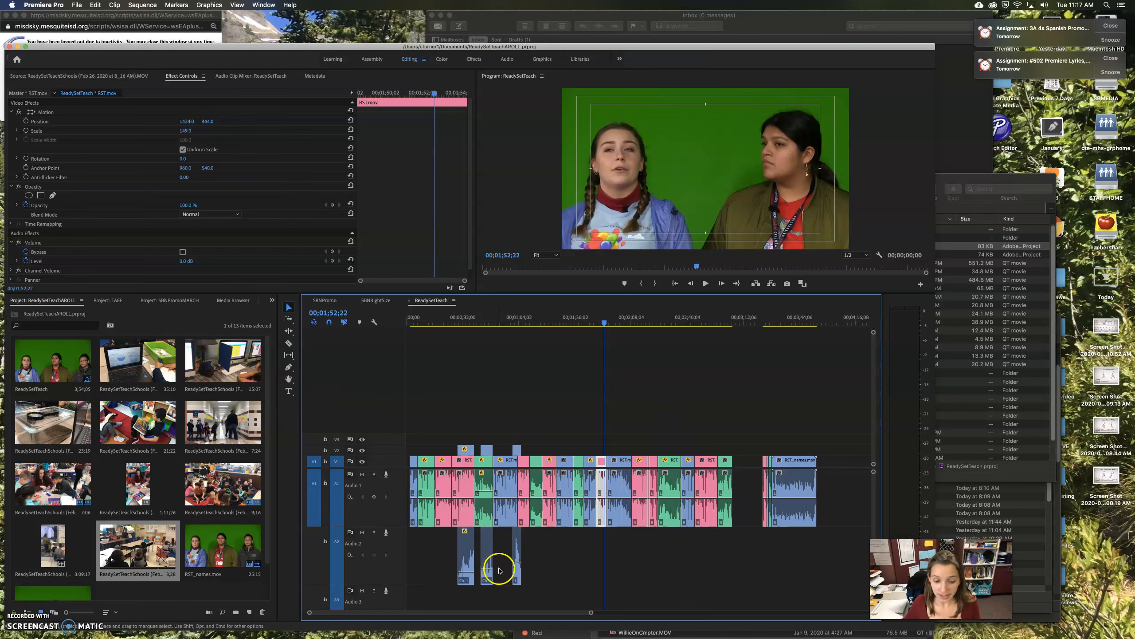
Play through the interview and stop at the classroom B-roll near the 29-second mark
drag(603, 317, 432, 345)
key(space)
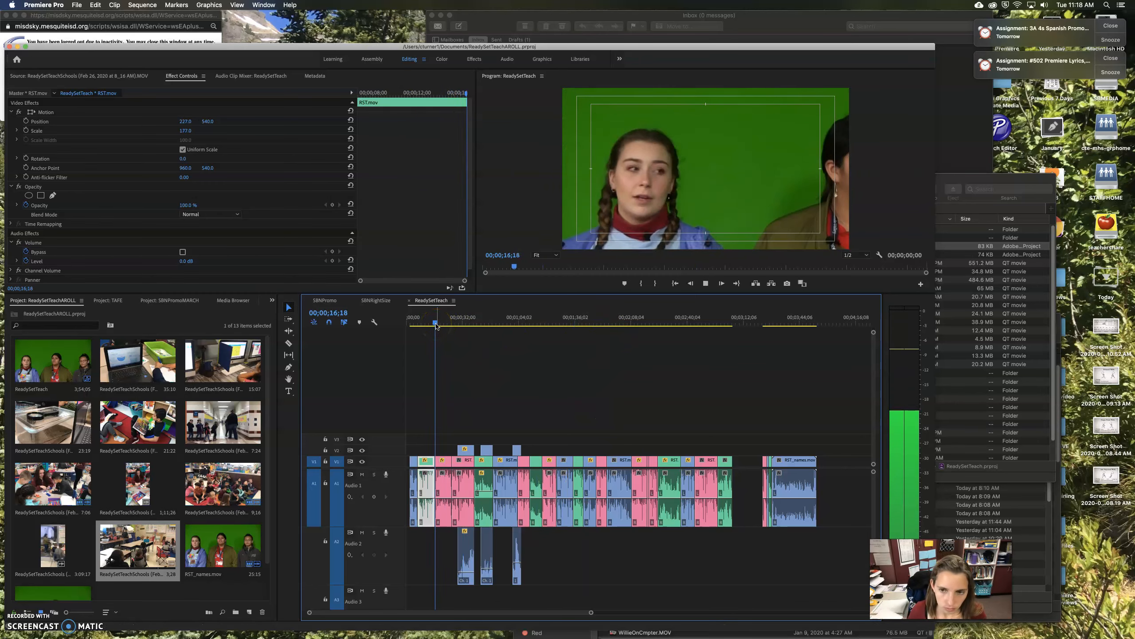
drag(436, 326, 414, 330)
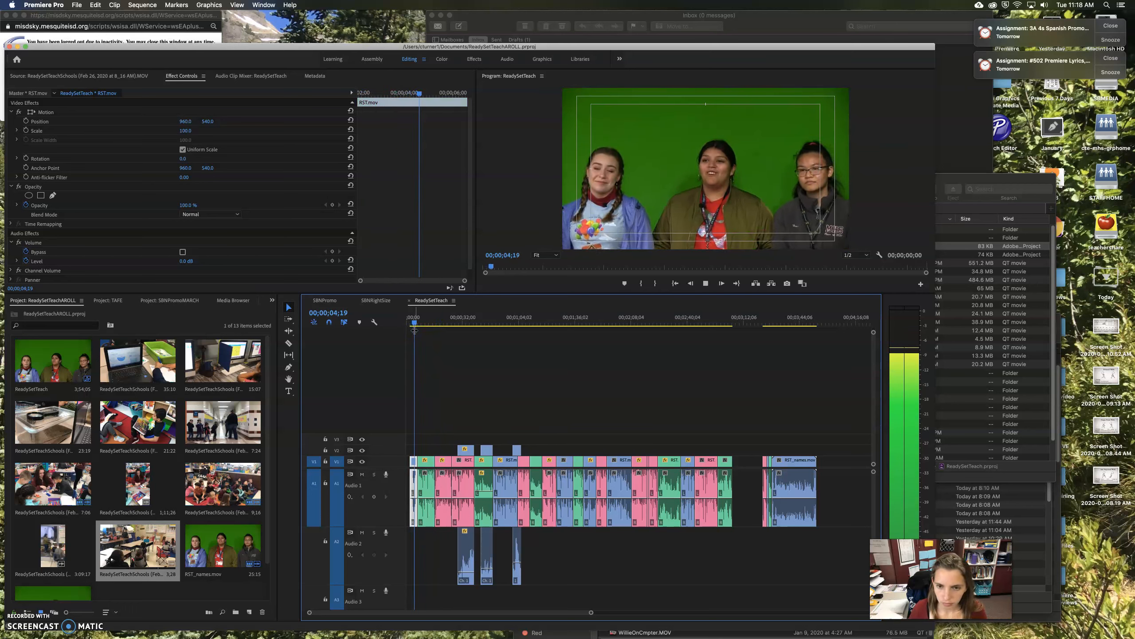
click(453, 378)
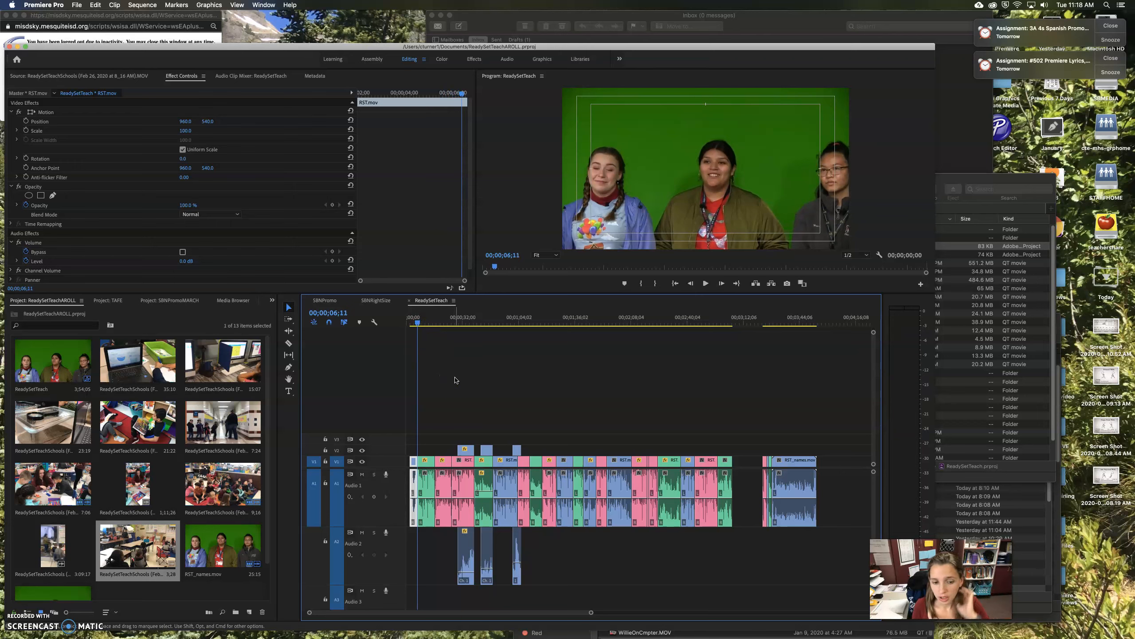
key(space)
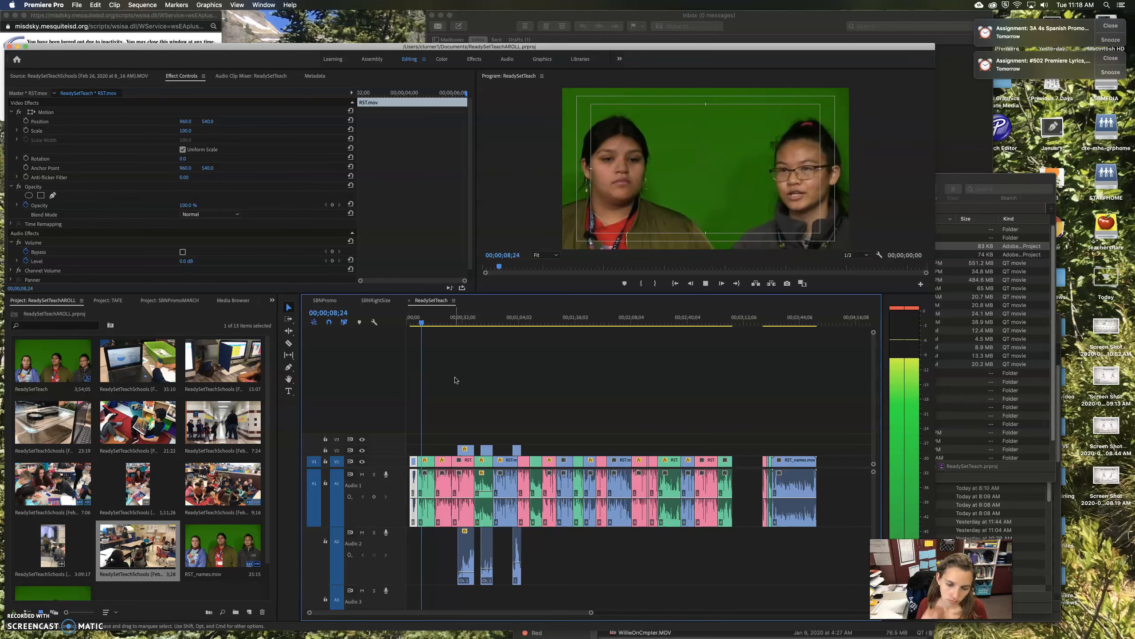
key(space)
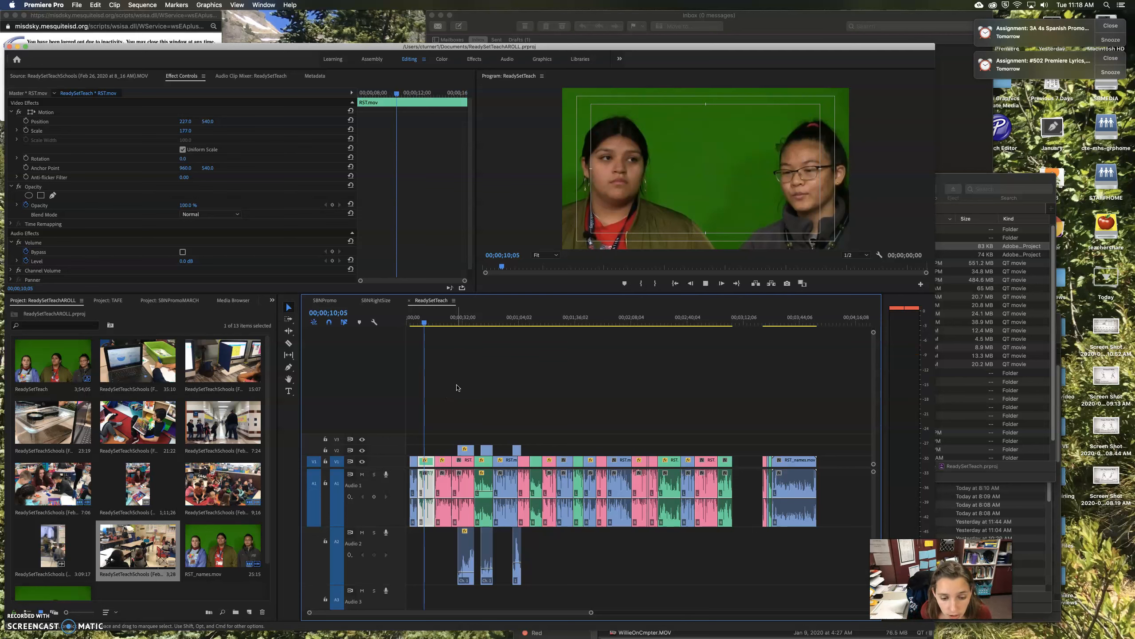
key(space)
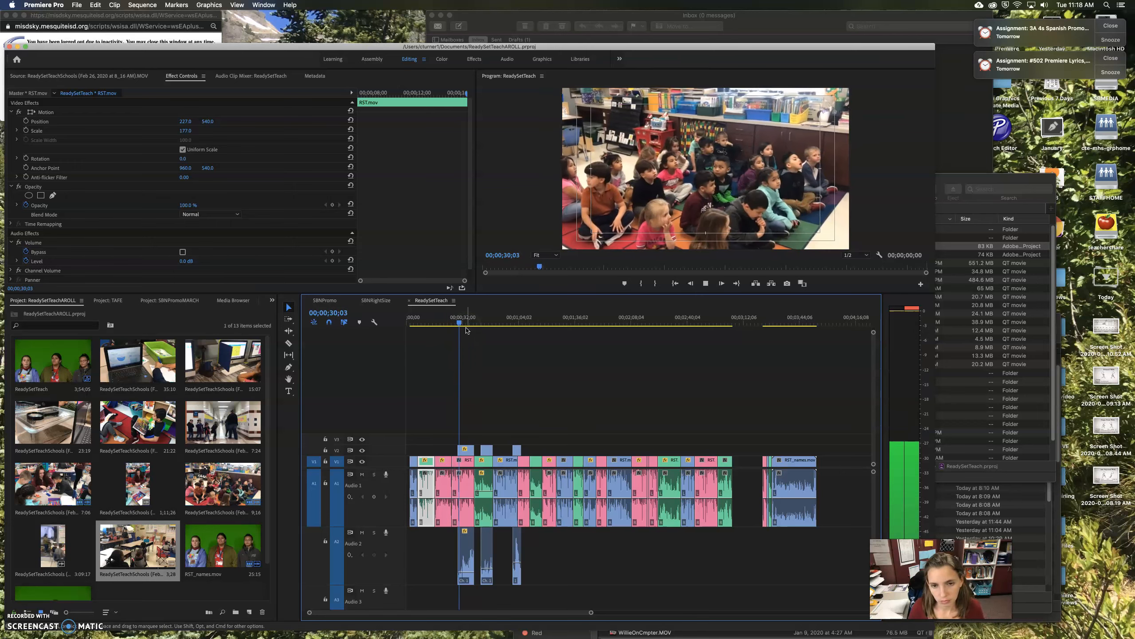
click(465, 461)
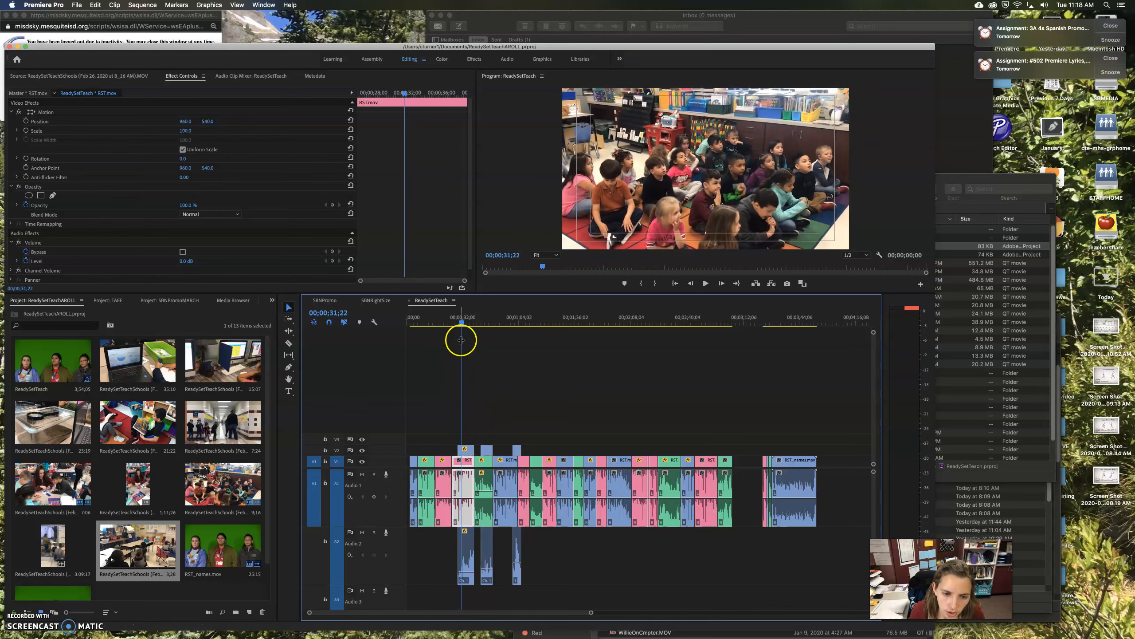
mouse_move(463, 324)
mouse_down()
mouse_move(448, 328)
mouse_move(462, 330)
mouse_up()
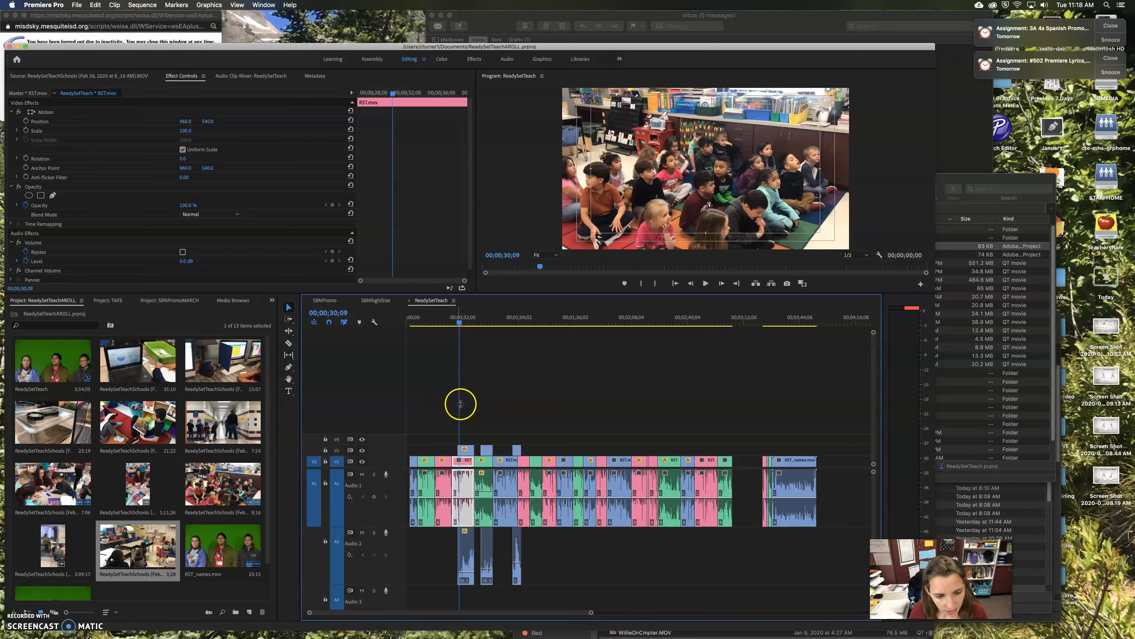
Zoom the timeline in and return to the ReadySetTeach sequence tab
drag(591, 614, 484, 613)
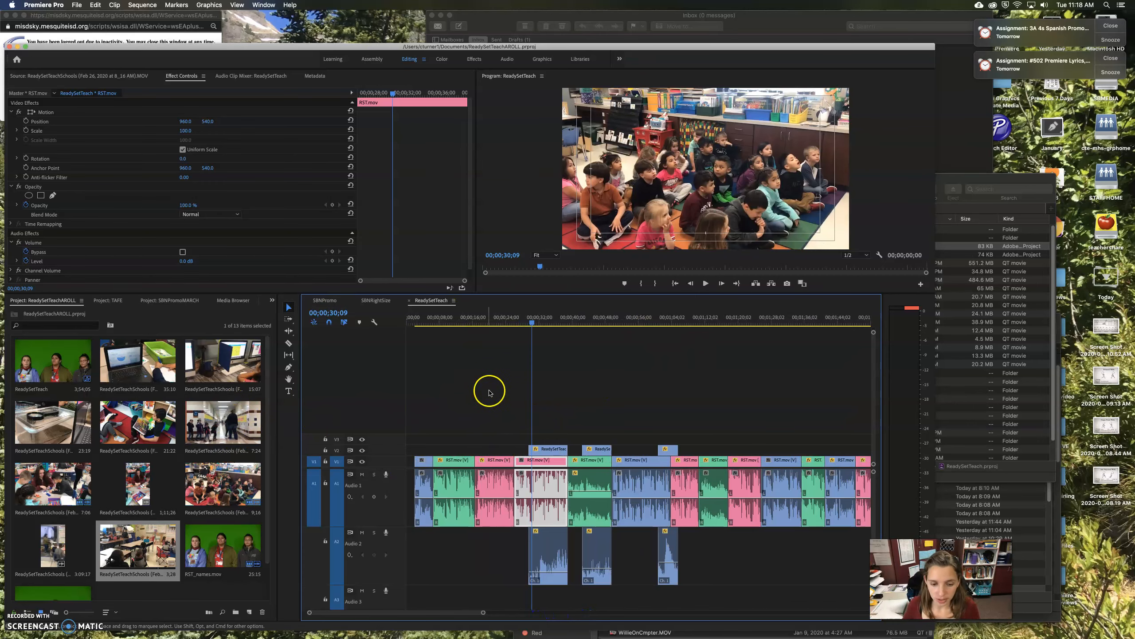
key(shift+3)
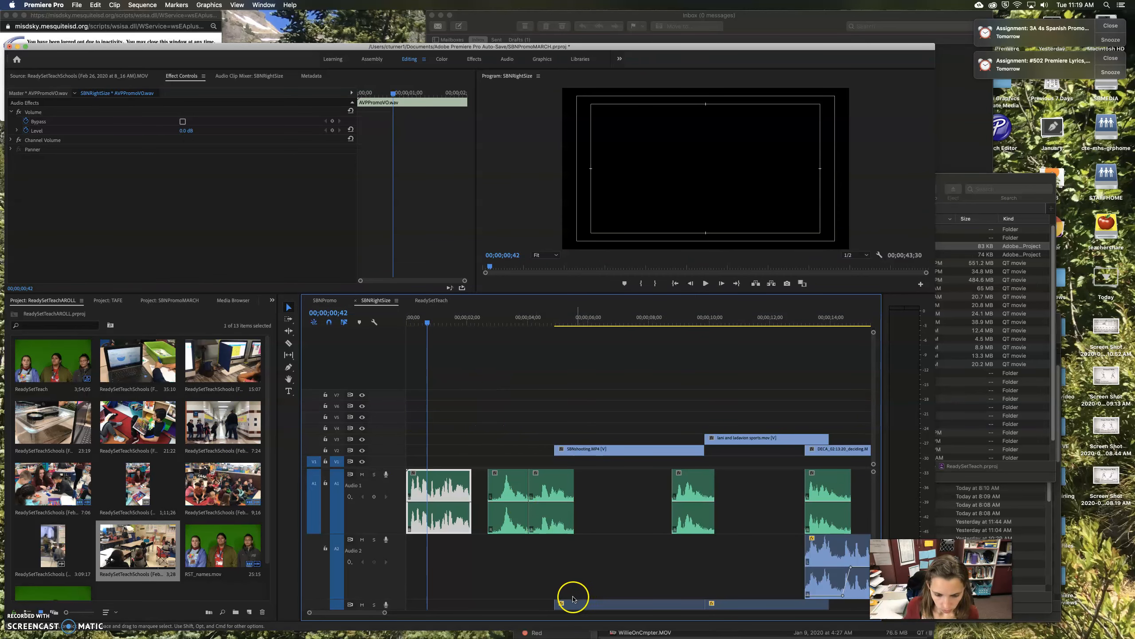
click(427, 299)
key(shift+3)
click(427, 301)
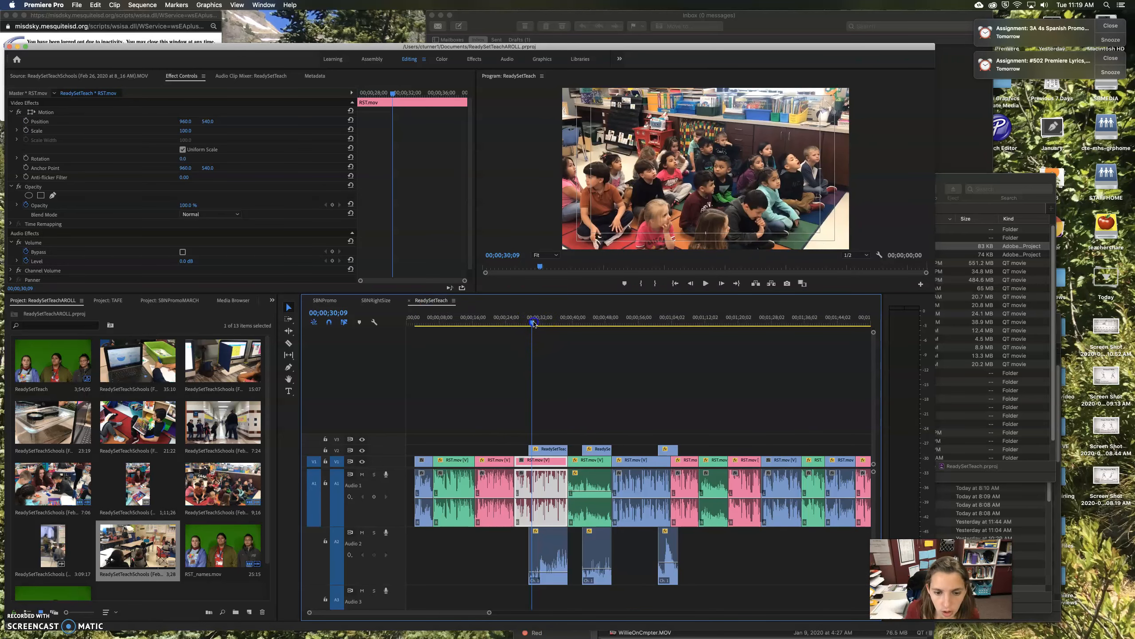
Play to 00;00;34;16 and load the ReadySetTeachSchools clip into the Source monitor
key(space)
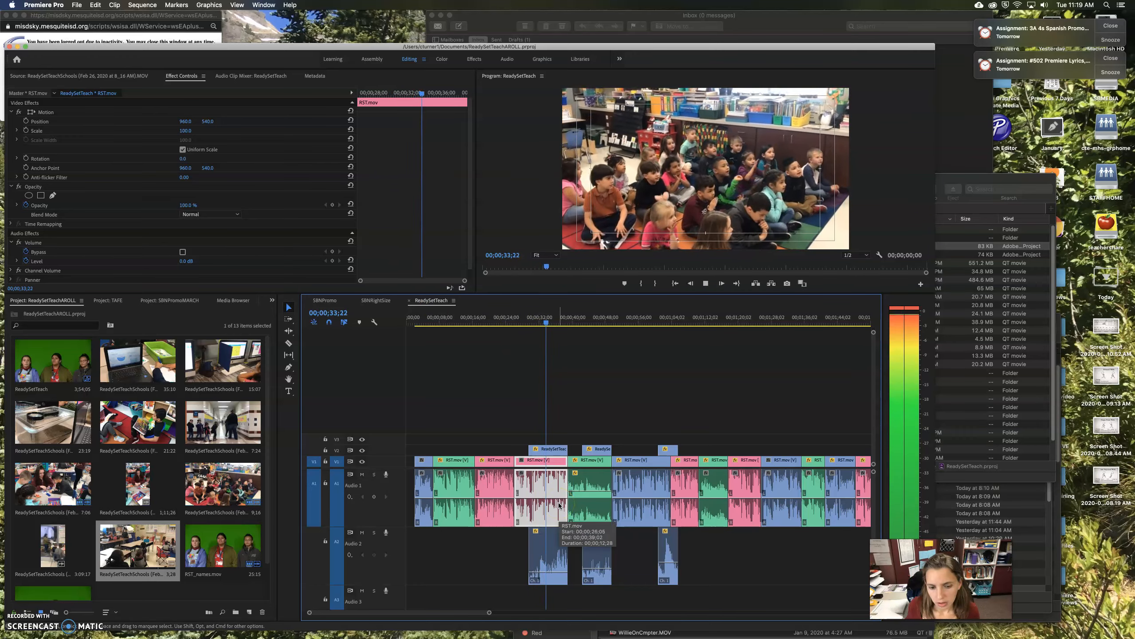
click(557, 449)
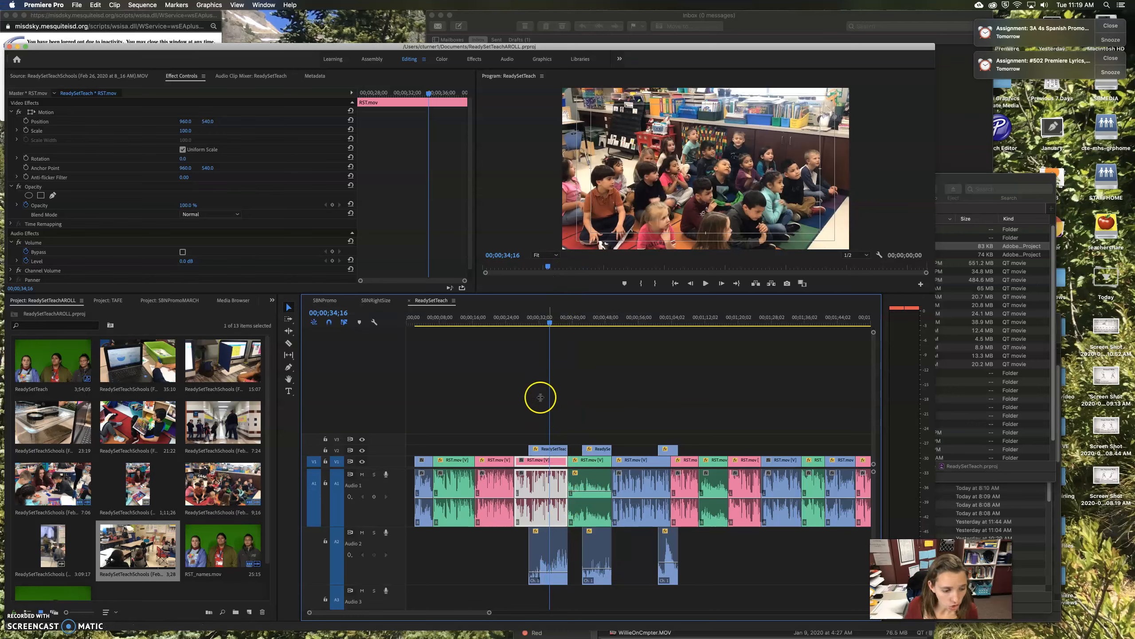
double_click(155, 542)
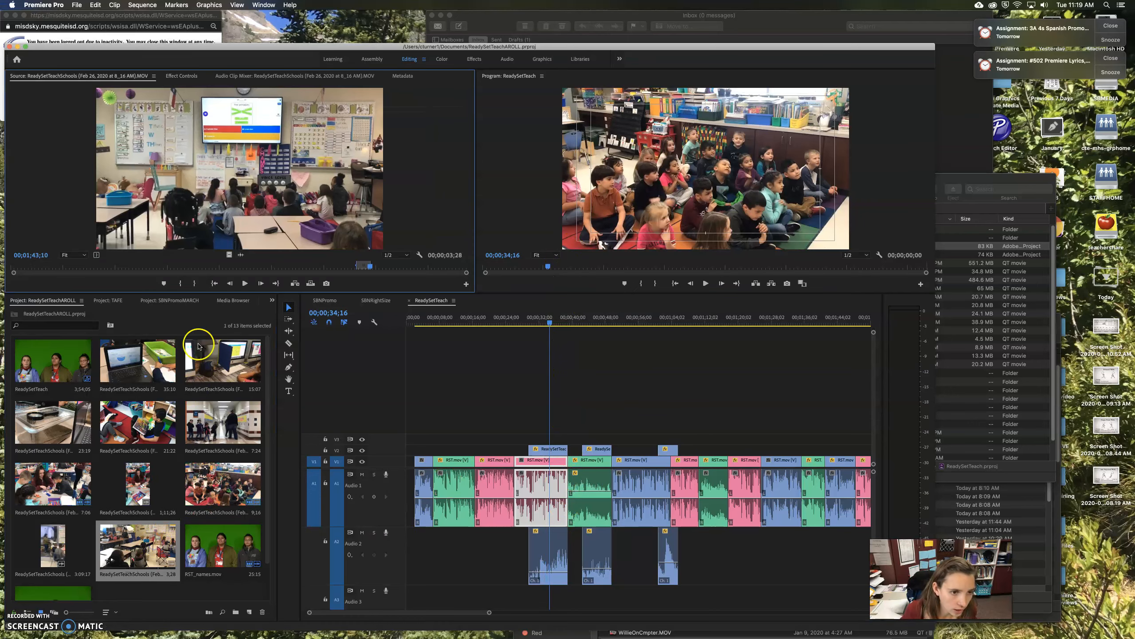
Mark a short In/Out section of the classroom clip and place it on V3 at the playhead
drag(222, 266, 85, 269)
key(i)
key(o)
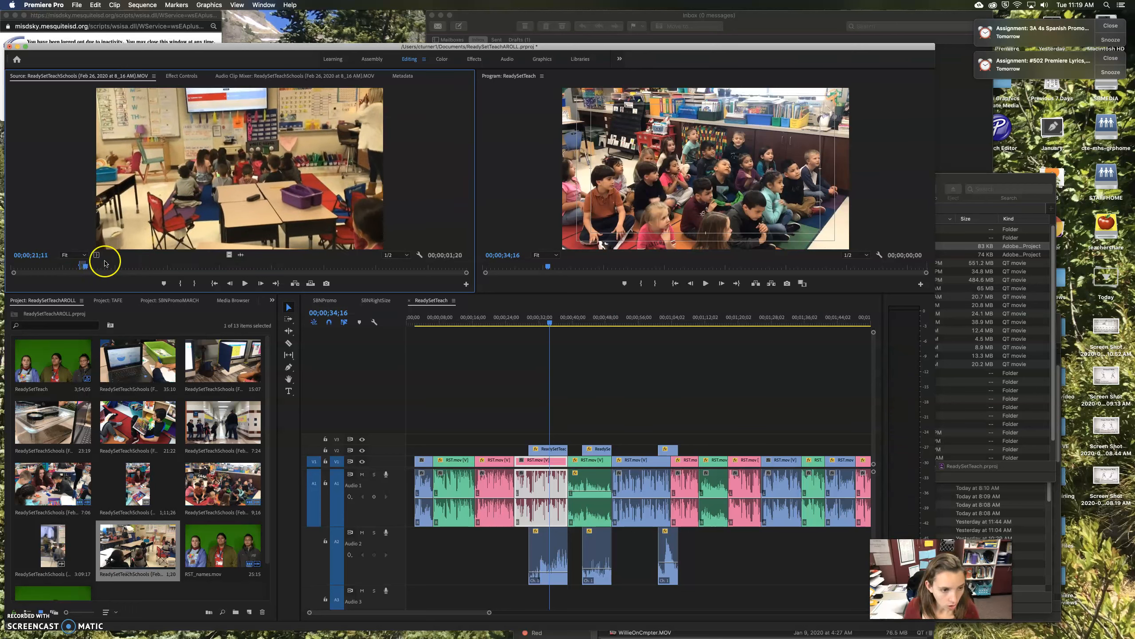
drag(237, 298, 562, 439)
key(space)
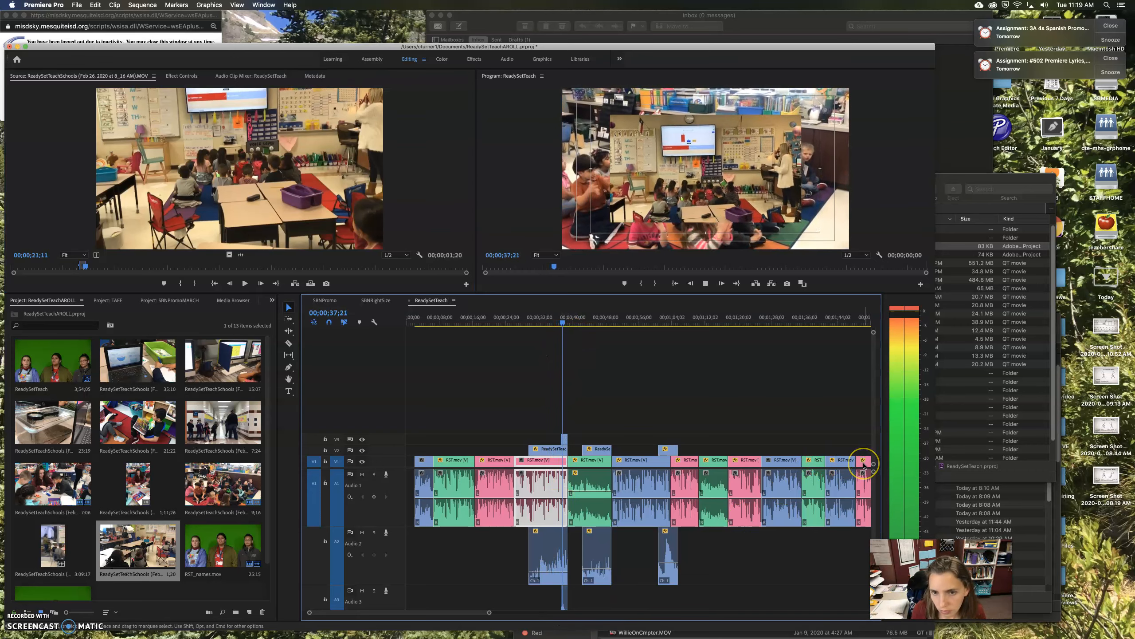
key(space)
Set the V3 B-roll clip's Scale to 153 so it fills the frame
click(565, 442)
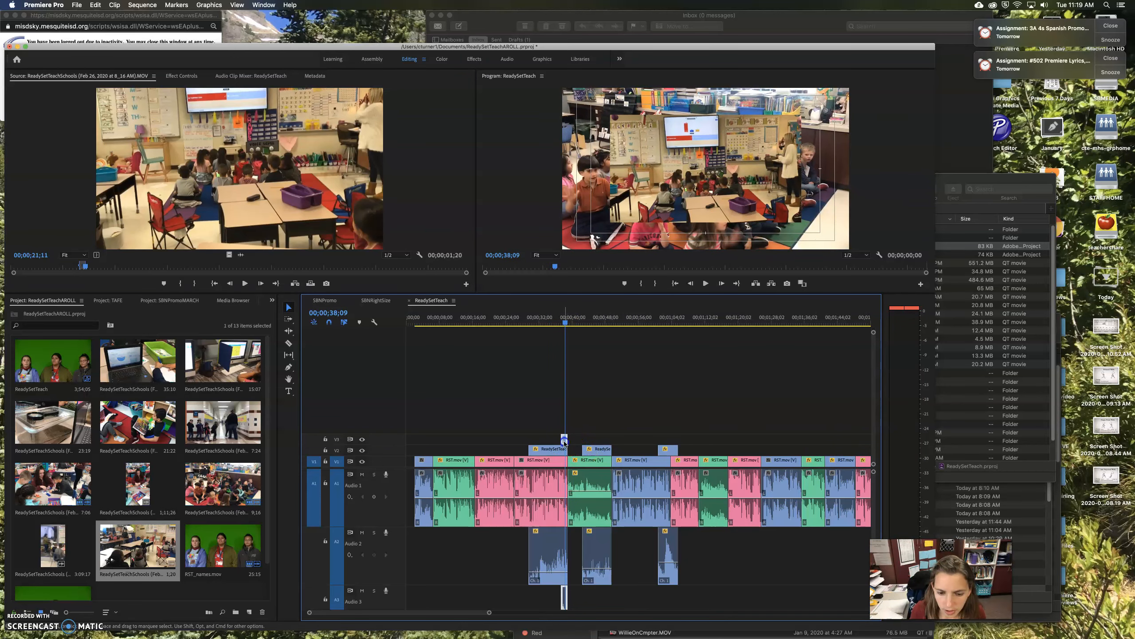
click(172, 76)
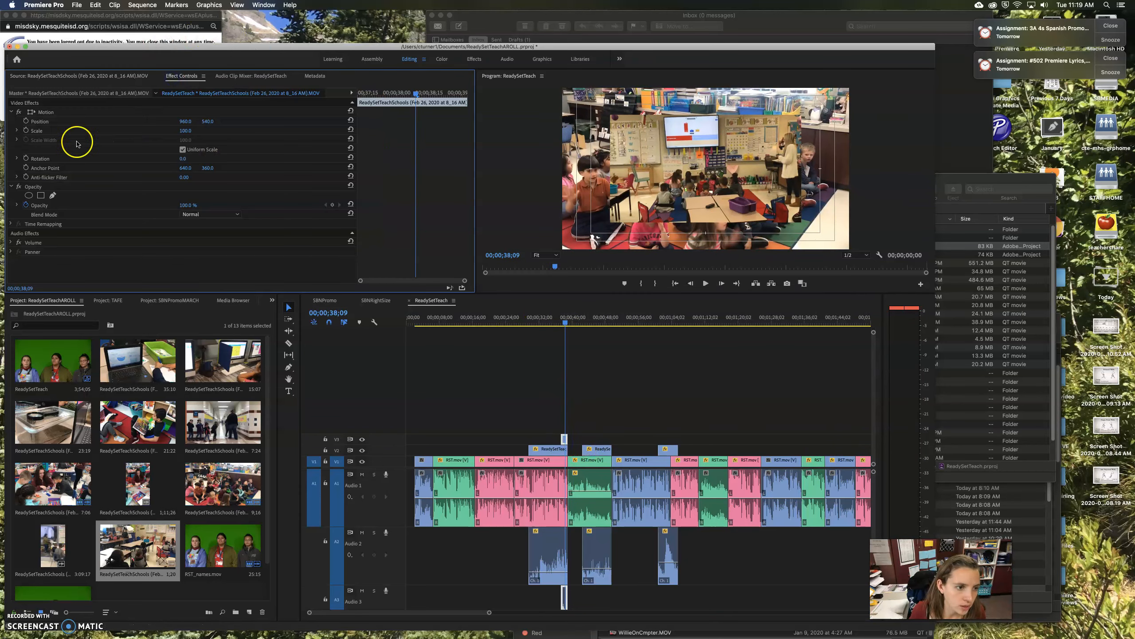
drag(185, 132, 185, 132)
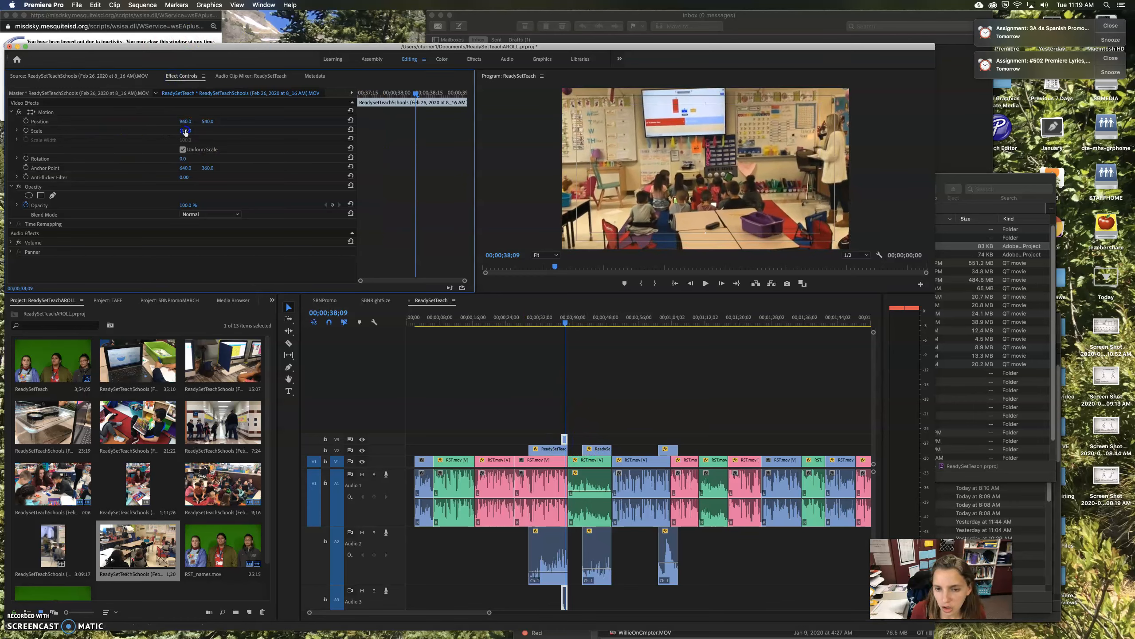
key(space)
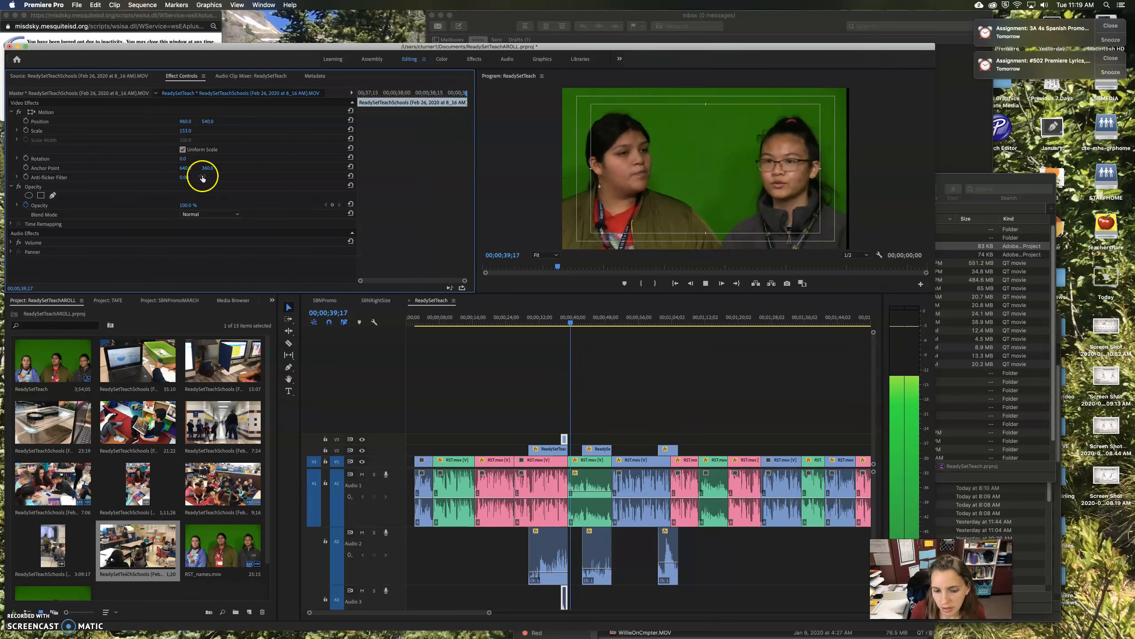
click(330, 381)
key(space)
Lower the B-roll clip's audio level and Option-drag a duplicate copy
drag(873, 472, 872, 442)
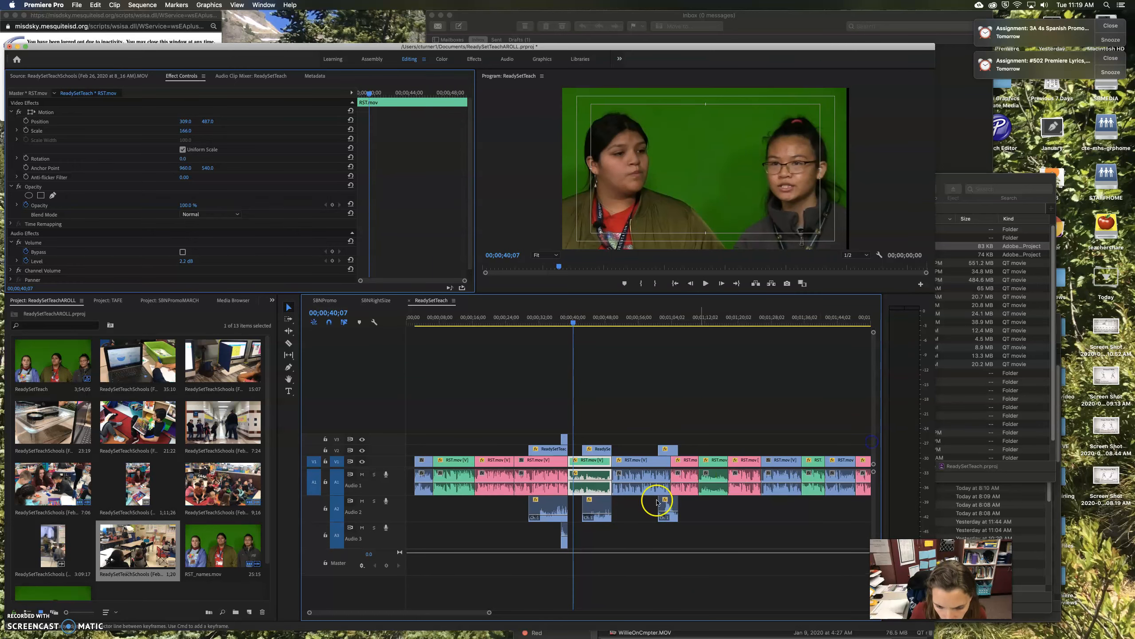
click(565, 537)
drag(565, 542, 565, 542)
key(space)
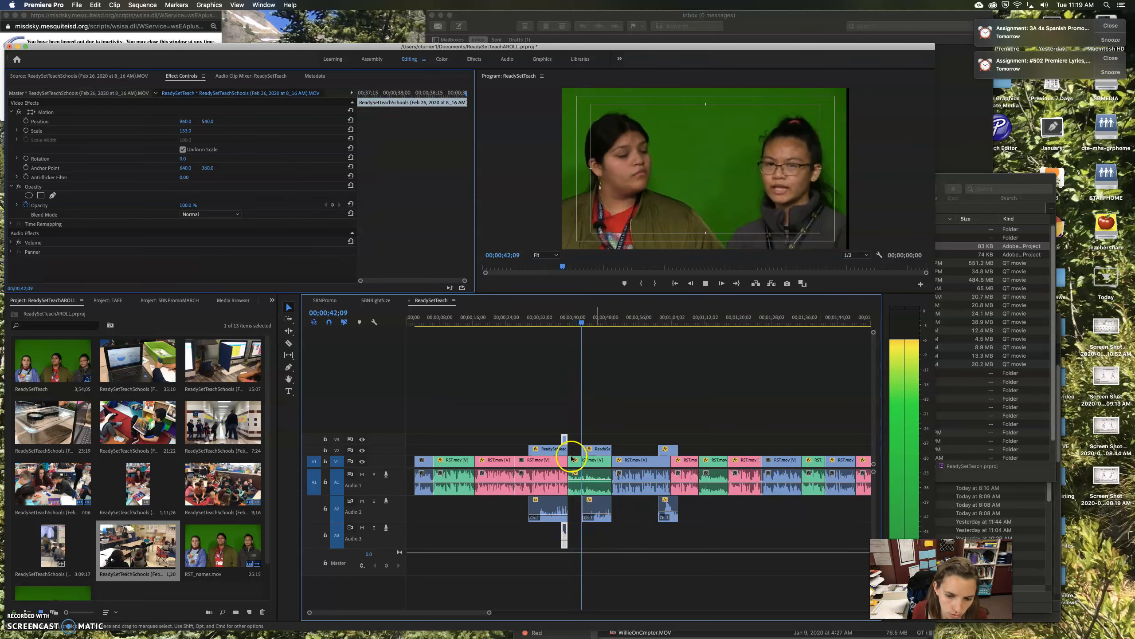
key(space)
drag(564, 439, 572, 515)
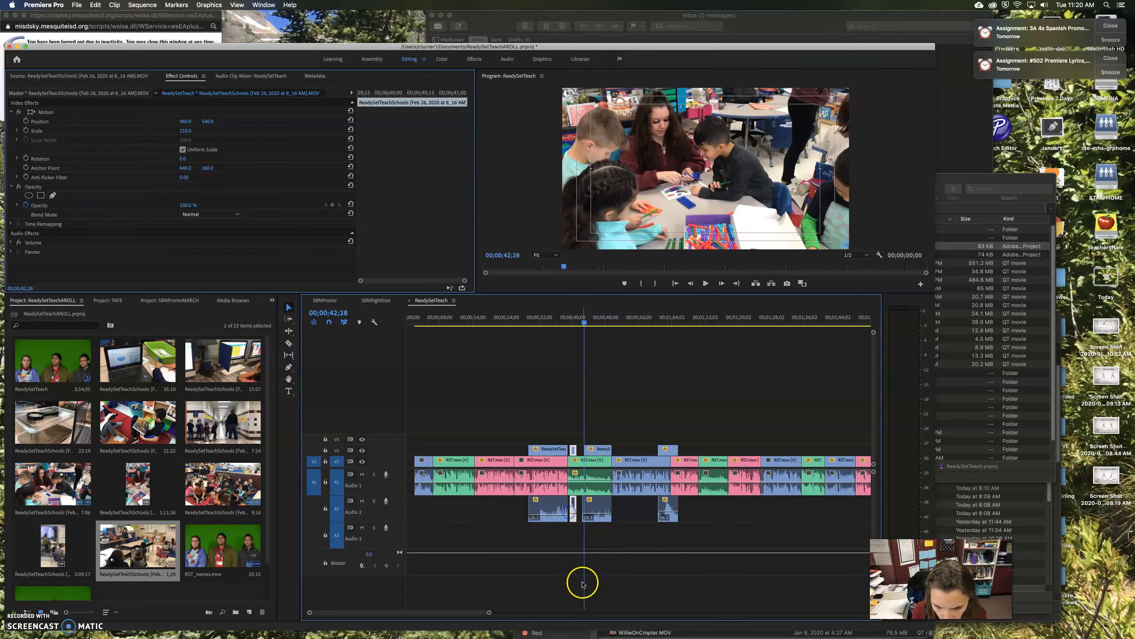
drag(491, 613, 446, 612)
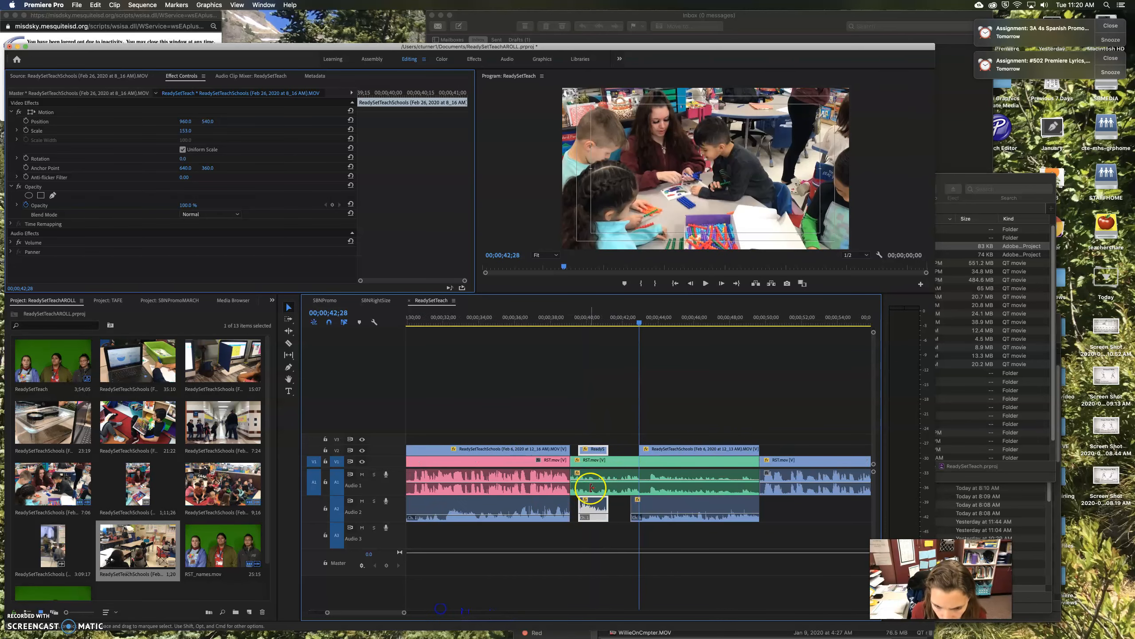
drag(600, 500, 589, 501)
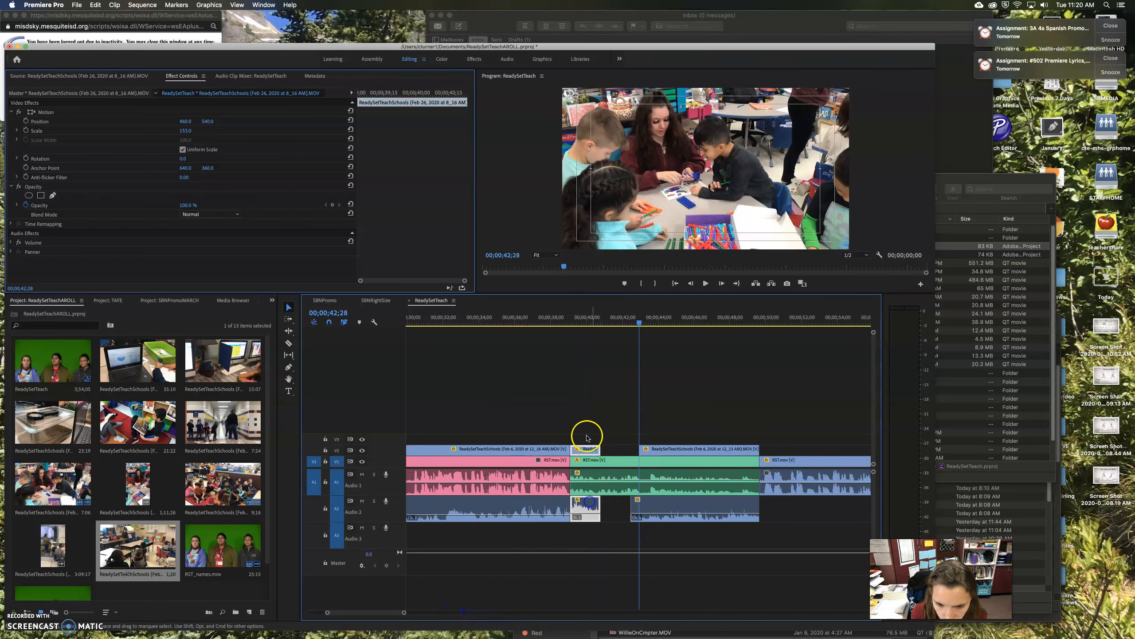
click(538, 326)
key(space)
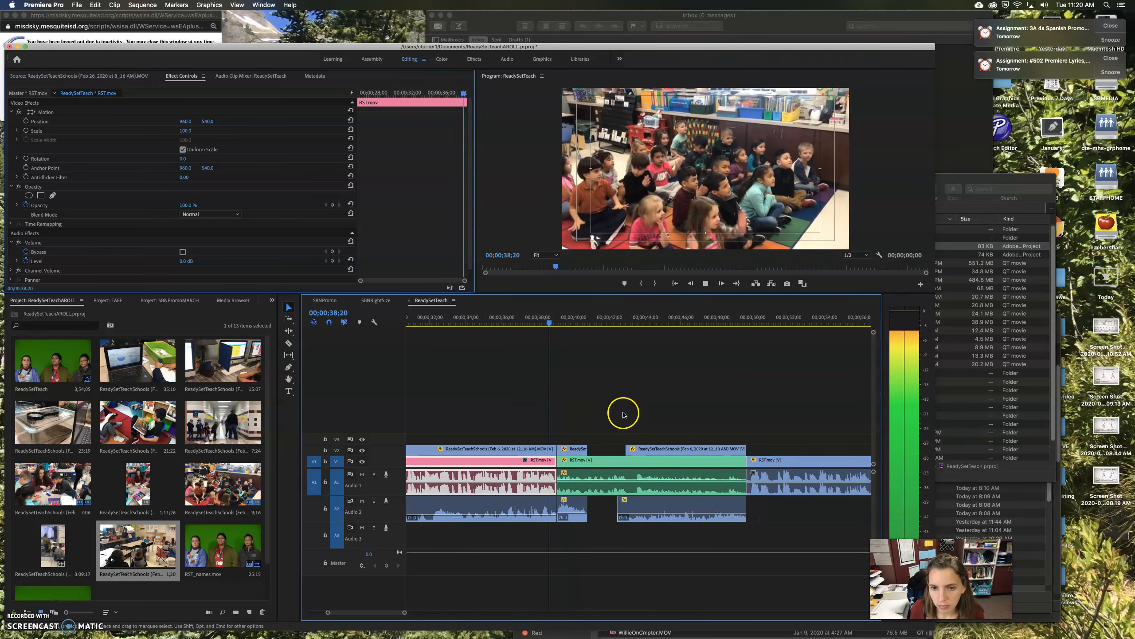
click(571, 515)
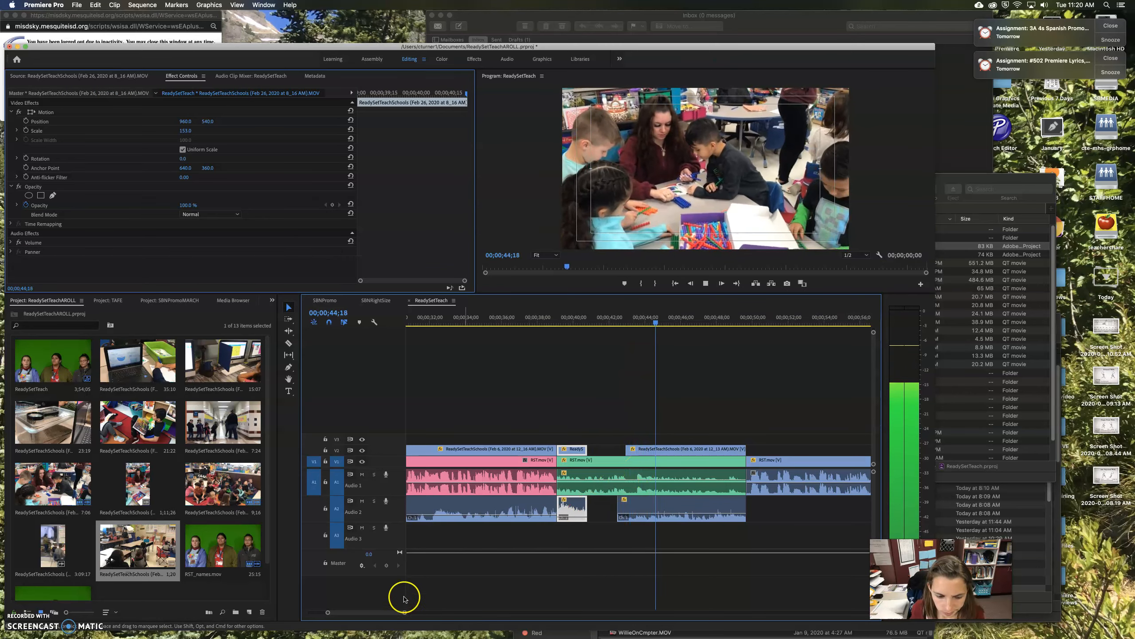
drag(405, 612, 473, 612)
click(646, 451)
drag(637, 453, 647, 453)
key(space)
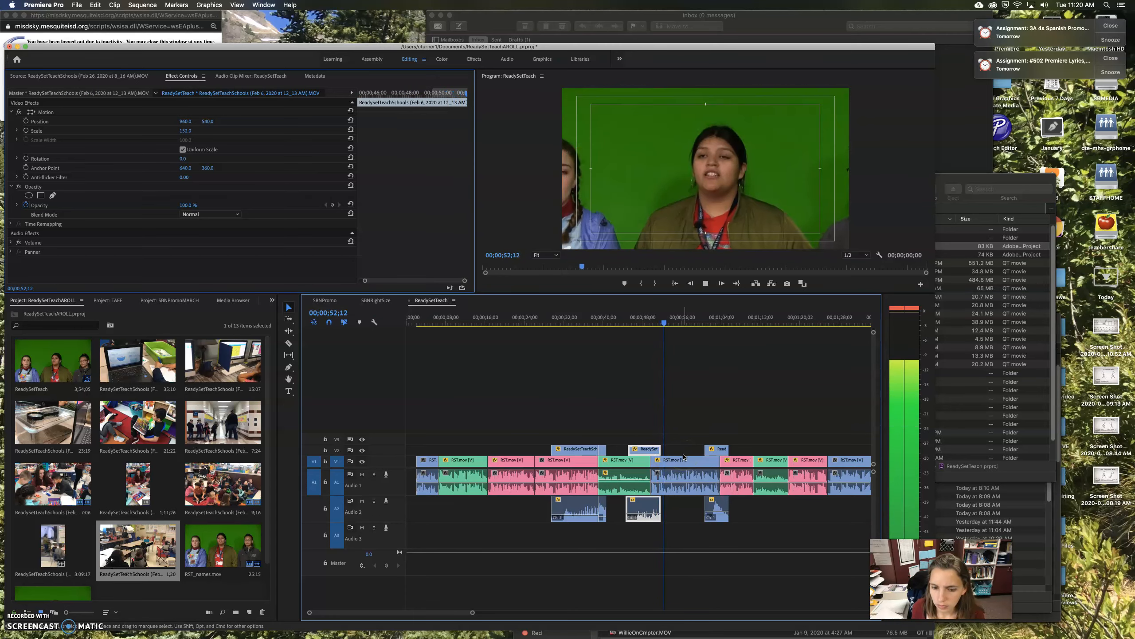
drag(460, 613, 486, 615)
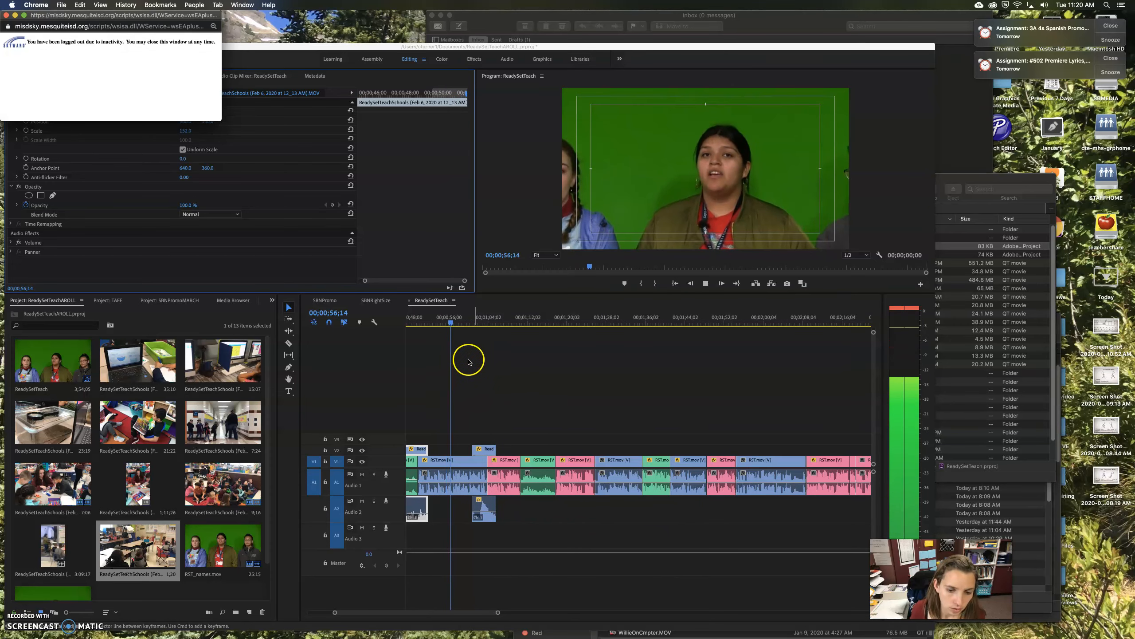
Minimize the Skyward login window in Chrome and bring Premiere Pro back to the front
click(6, 15)
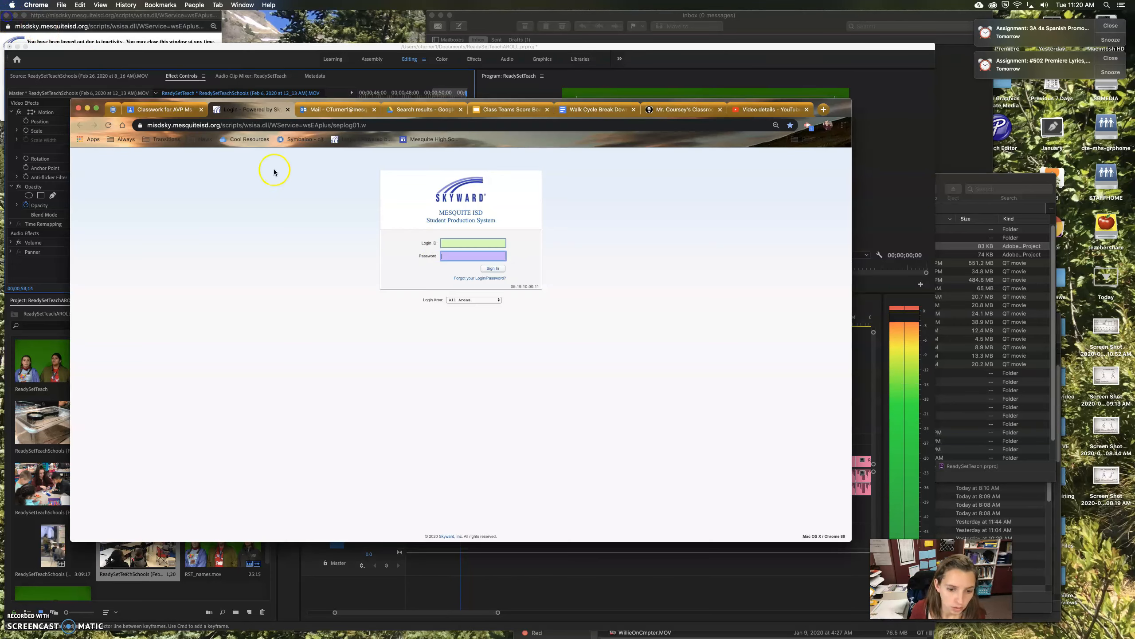
click(87, 109)
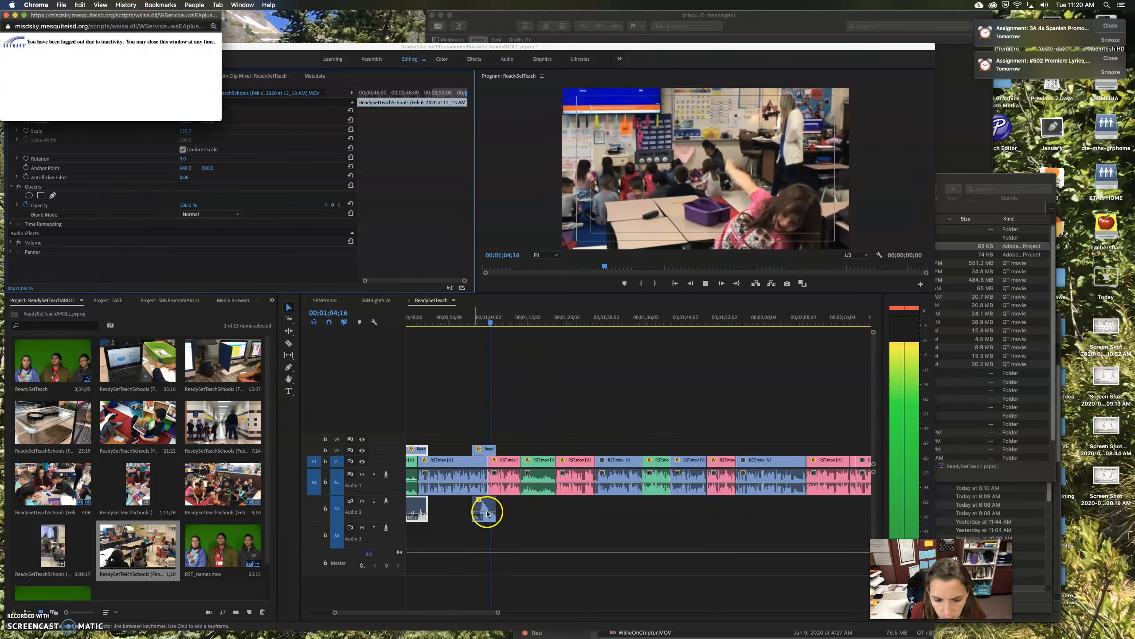
click(487, 513)
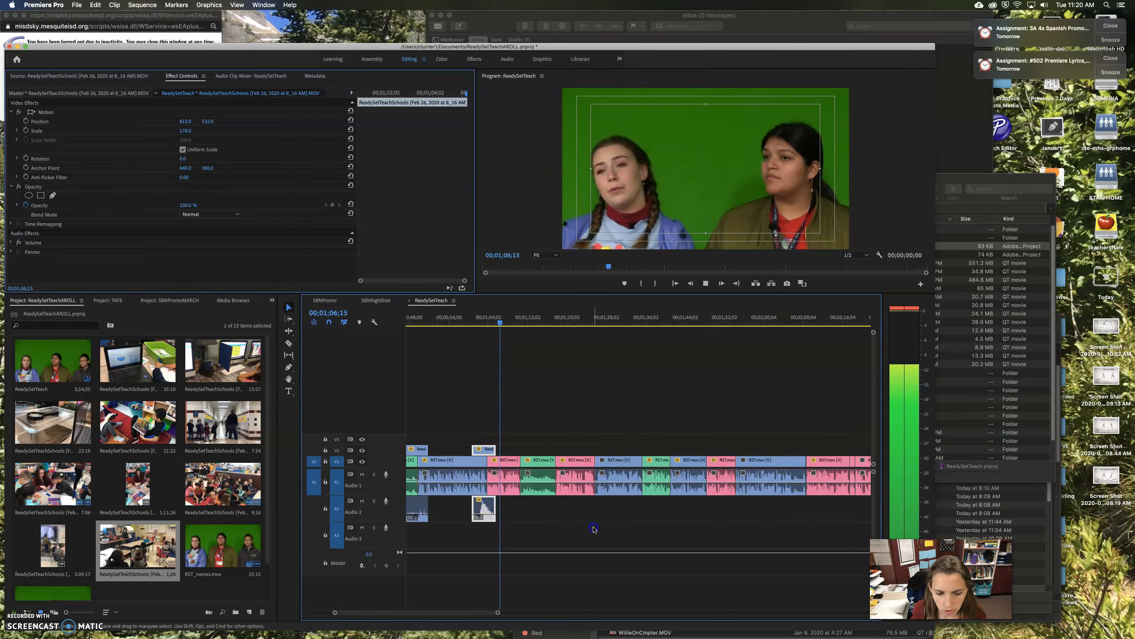
click(593, 529)
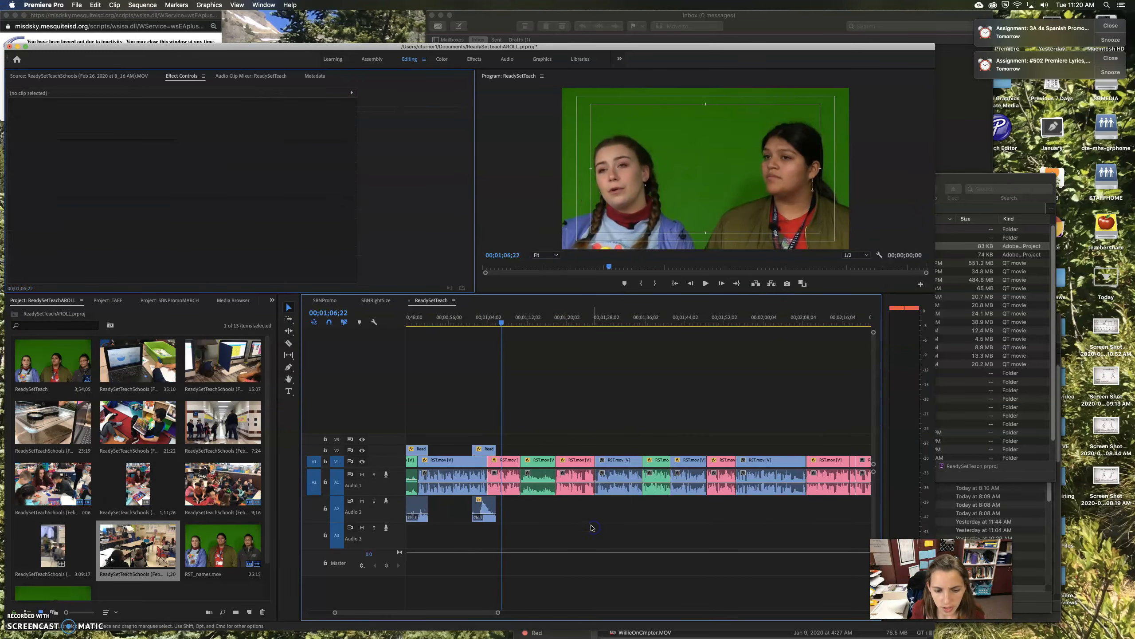
click(476, 318)
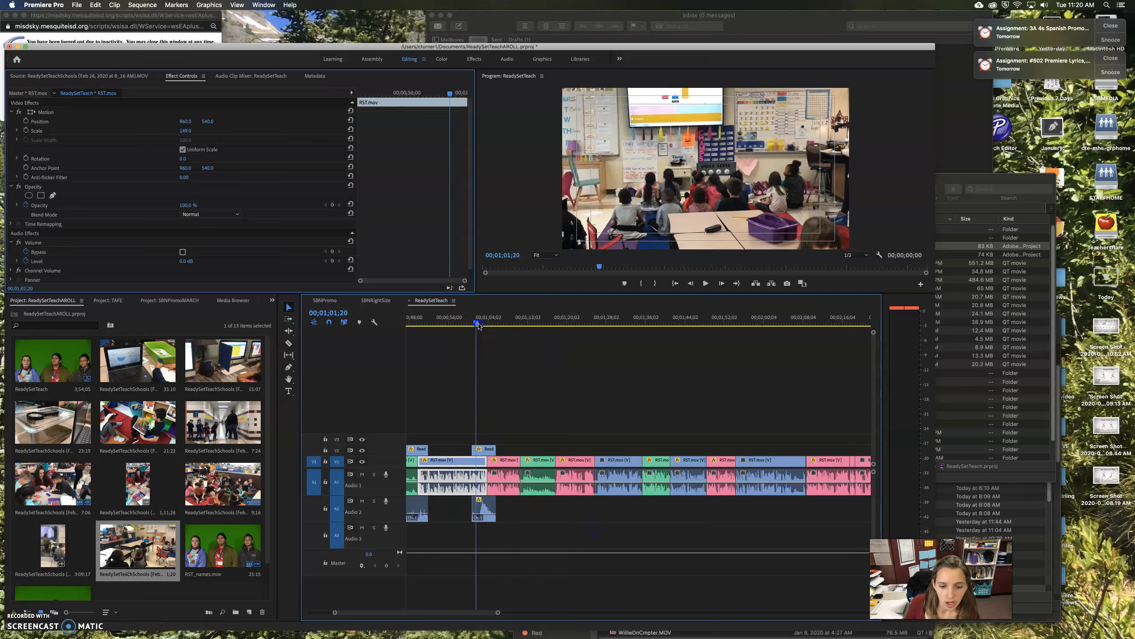
drag(476, 325, 489, 328)
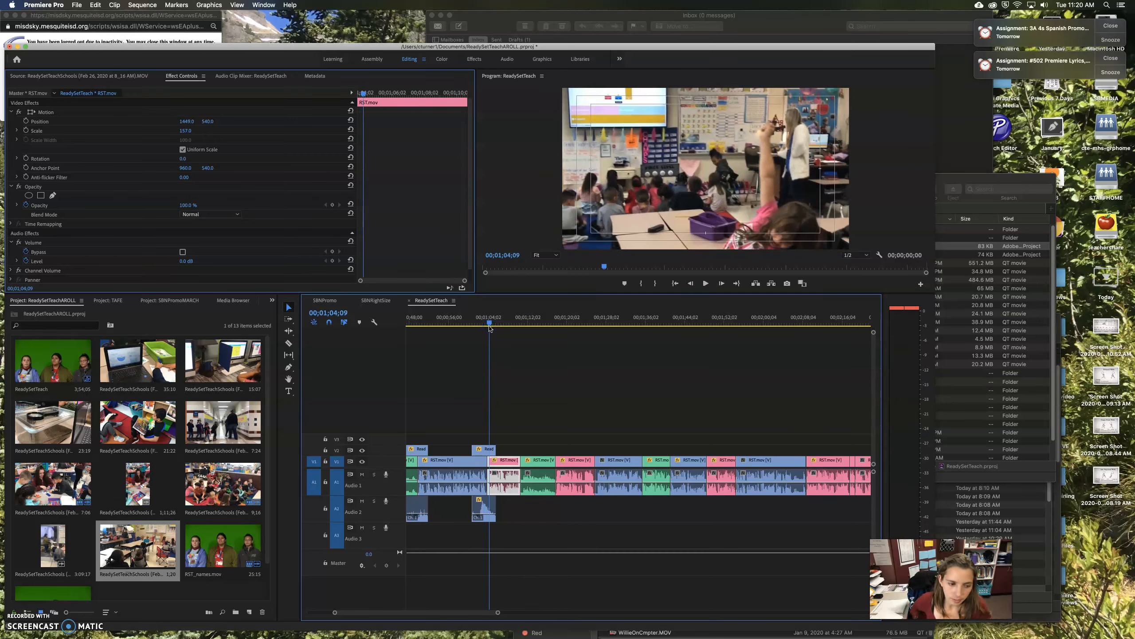
scroll(490, 328, right, 20)
click(511, 467)
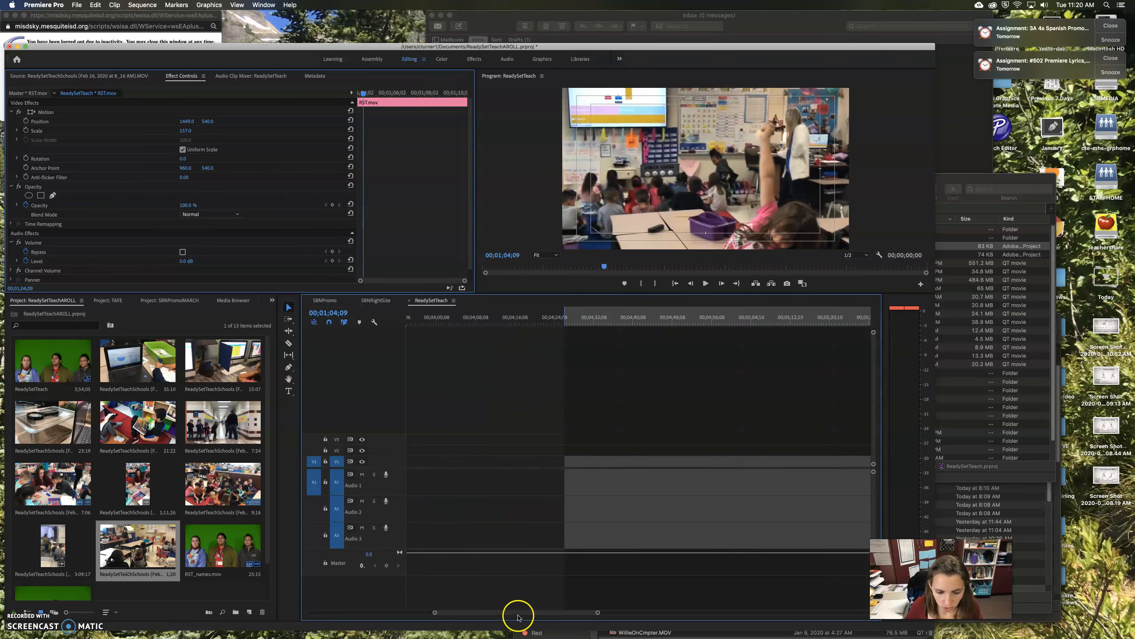
drag(464, 615, 349, 617)
drag(486, 615, 575, 620)
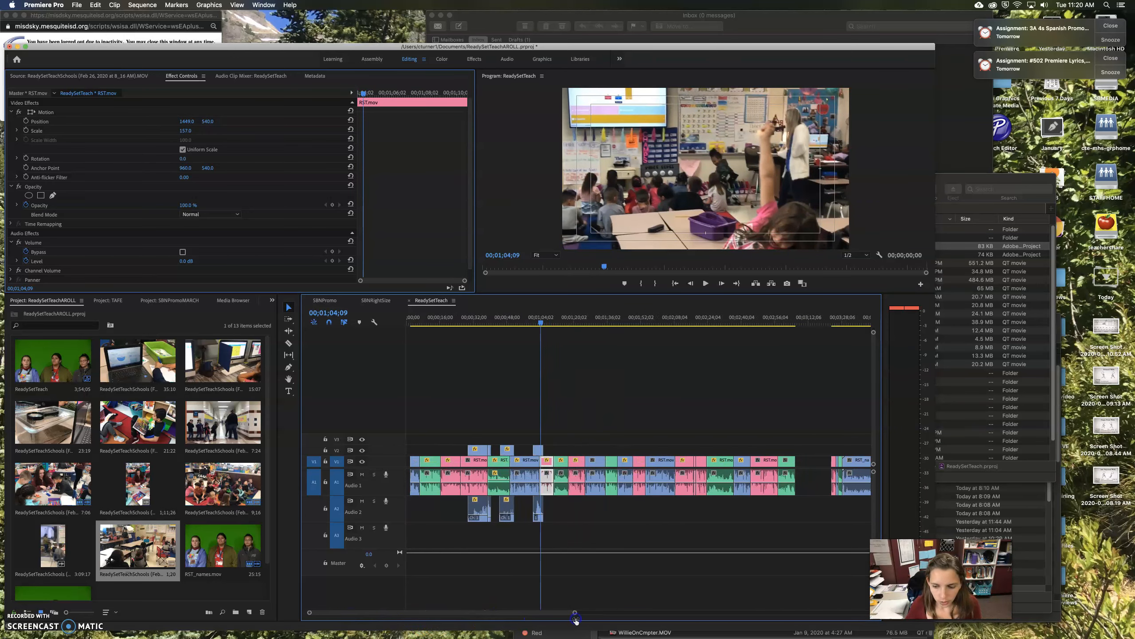
click(545, 323)
key(space)
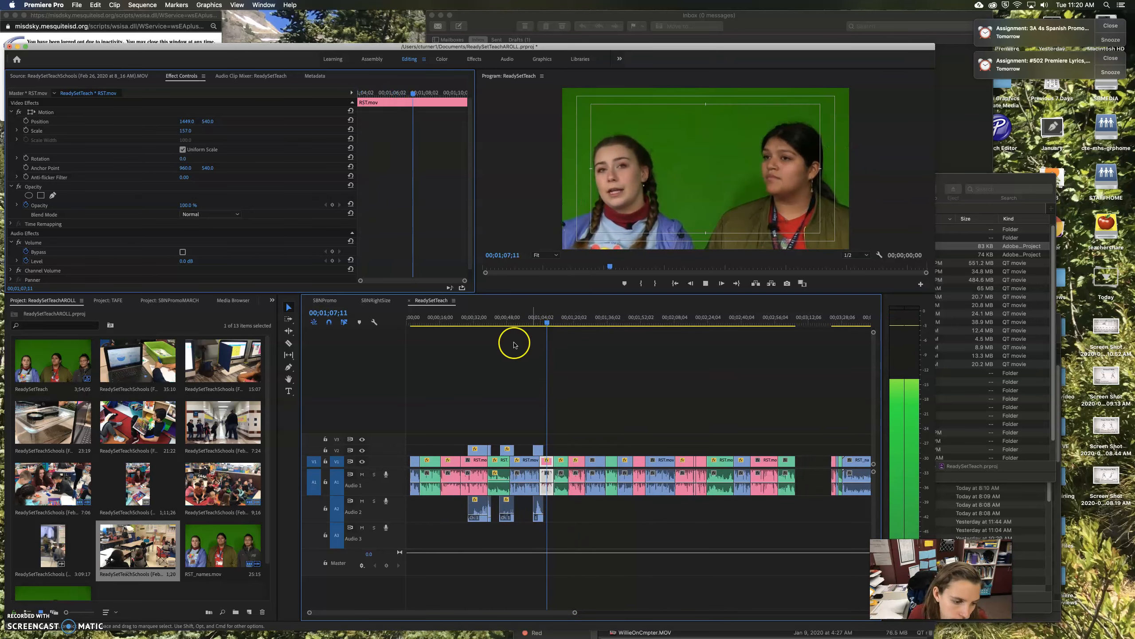
key(space)
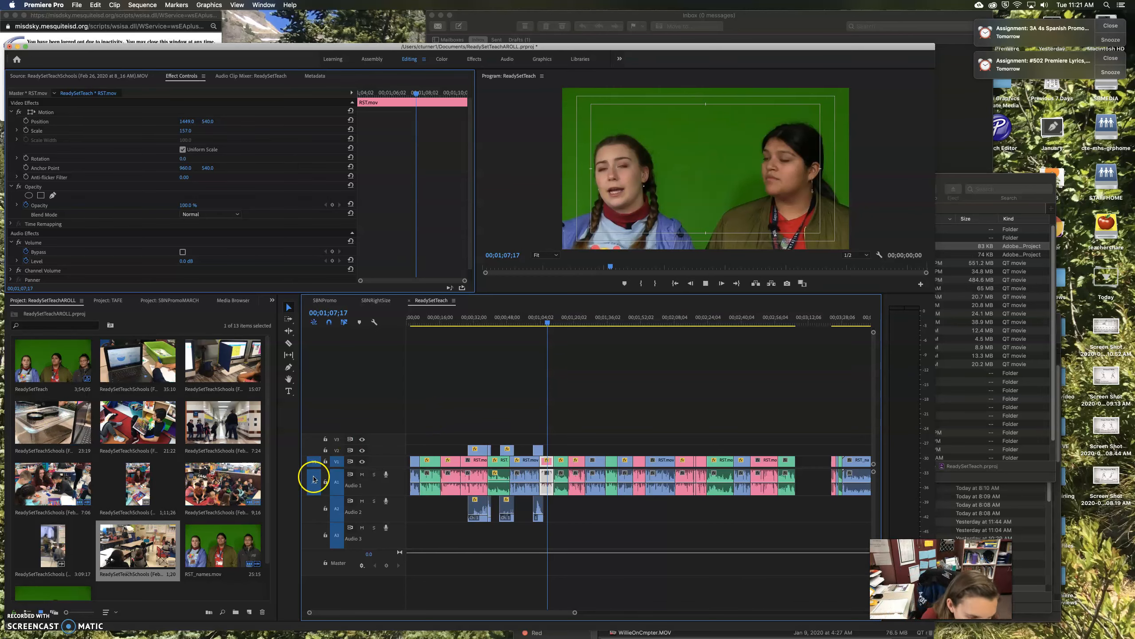
key(space)
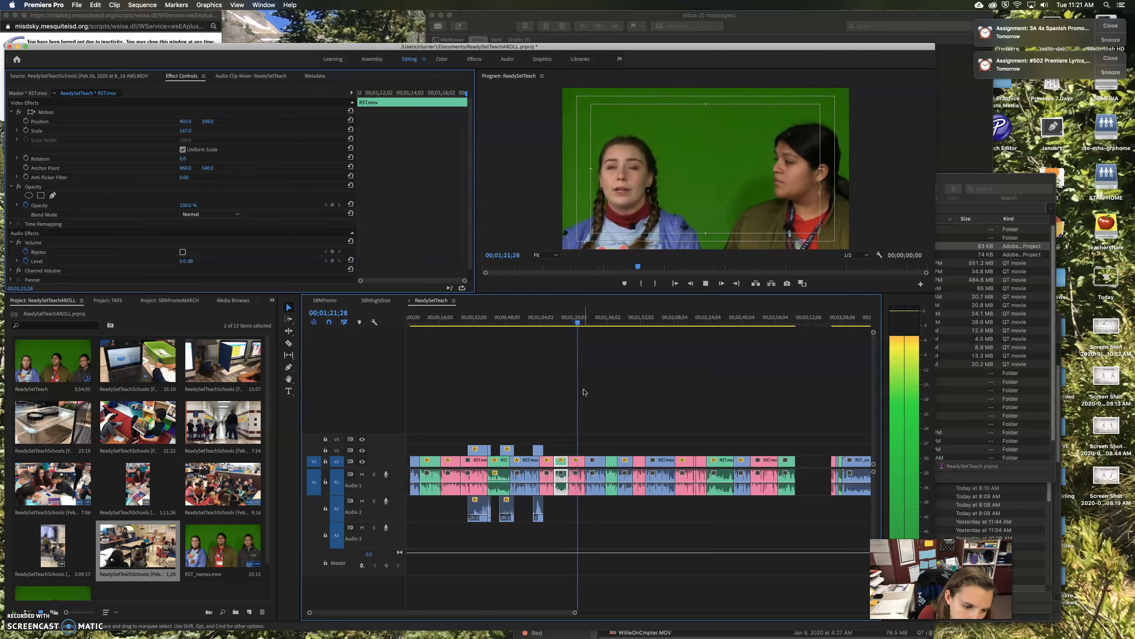
key(space)
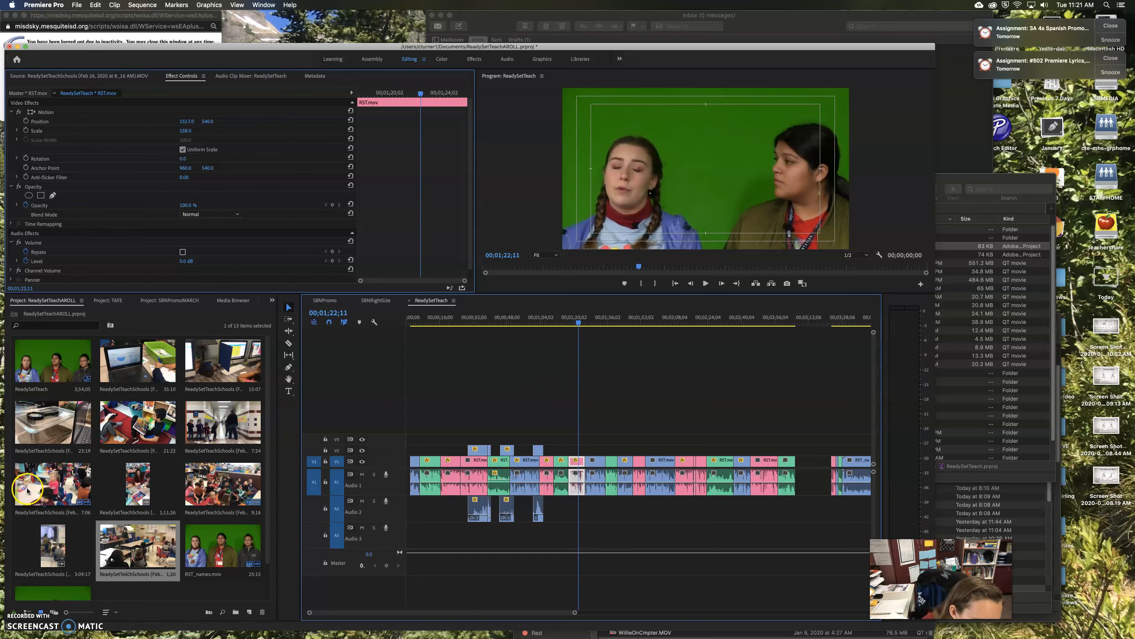
Mark a 9-second In/Out range of the building-blocks clip and drop it on V2 near 1;12
double_click(56, 490)
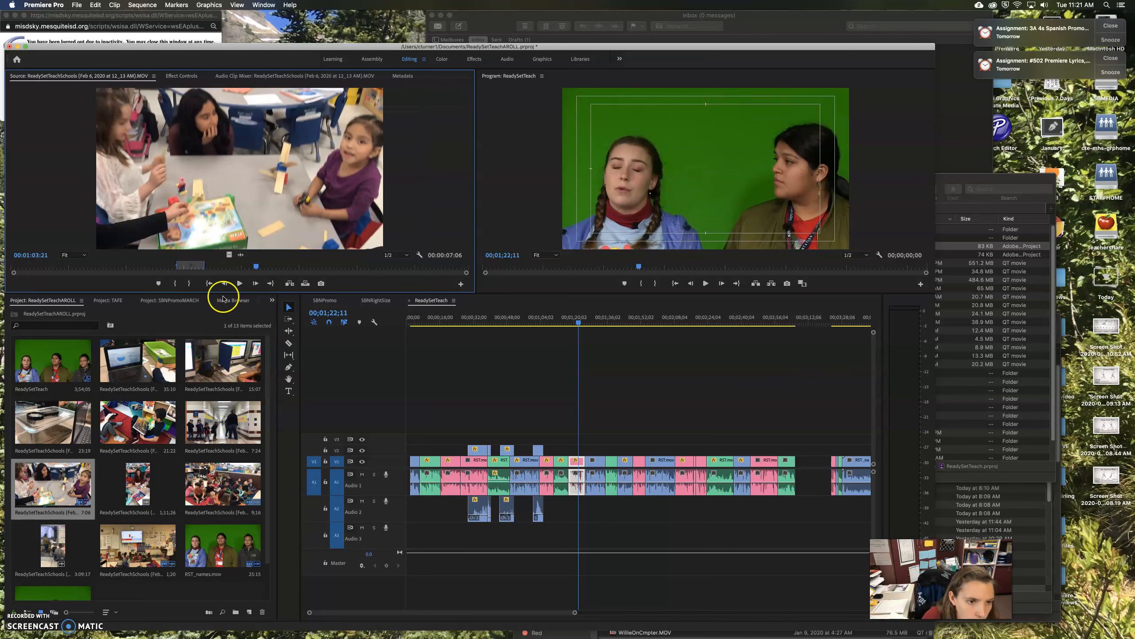
drag(263, 269, 331, 270)
key(i)
key(o)
drag(310, 221, 569, 448)
Raise the blocks B-roll's Scale in Effect Controls to fill the frame
click(556, 321)
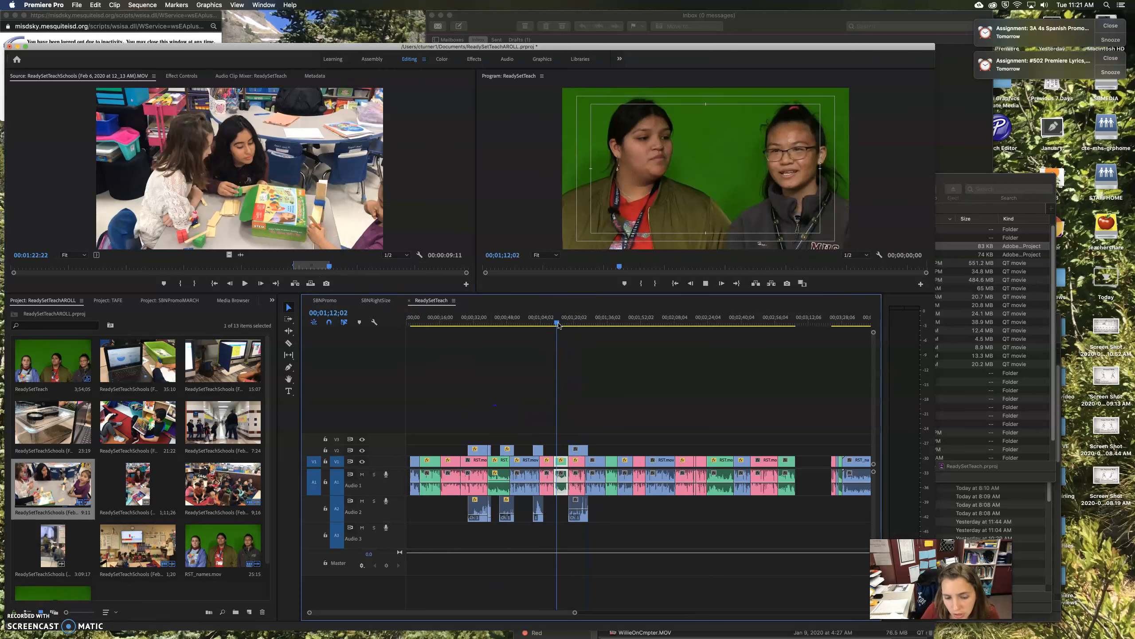
click(577, 486)
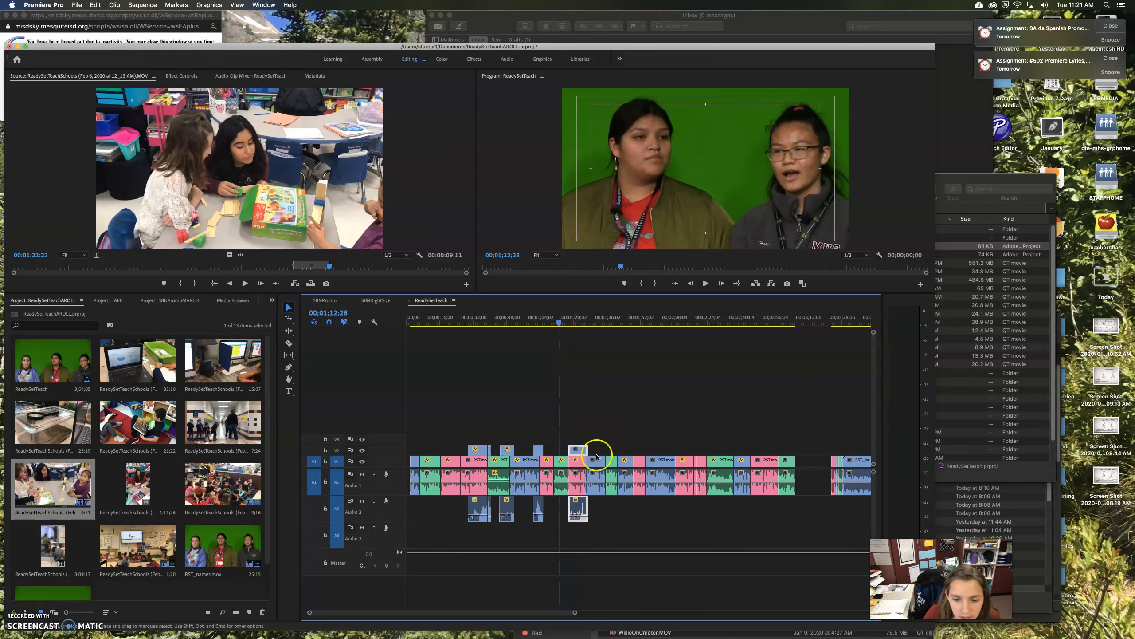
drag(559, 321, 577, 325)
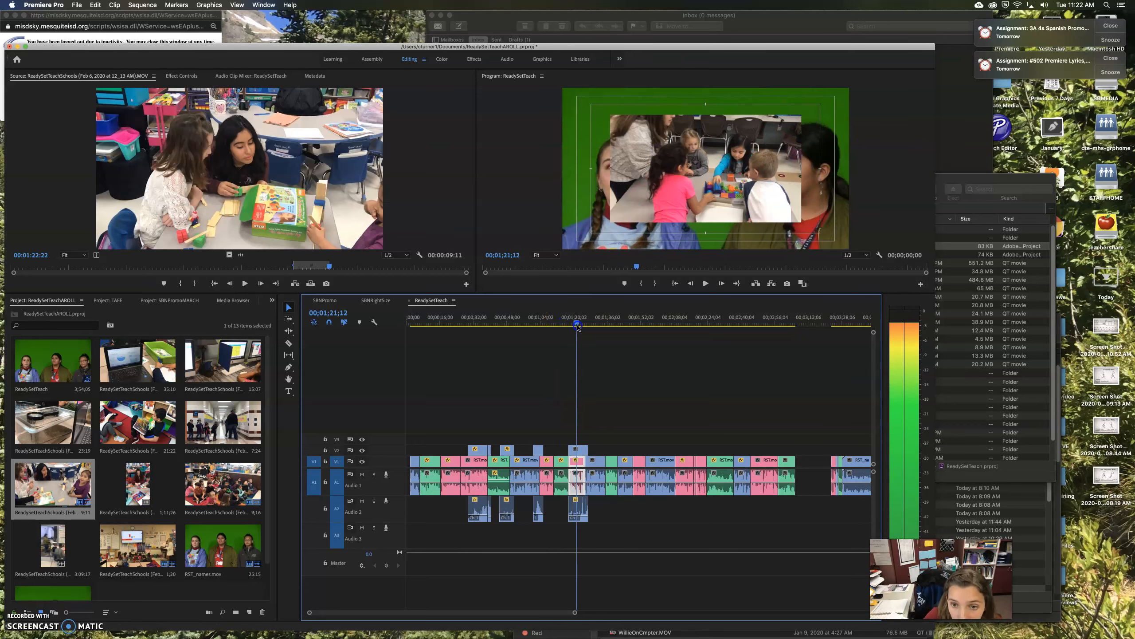
click(181, 76)
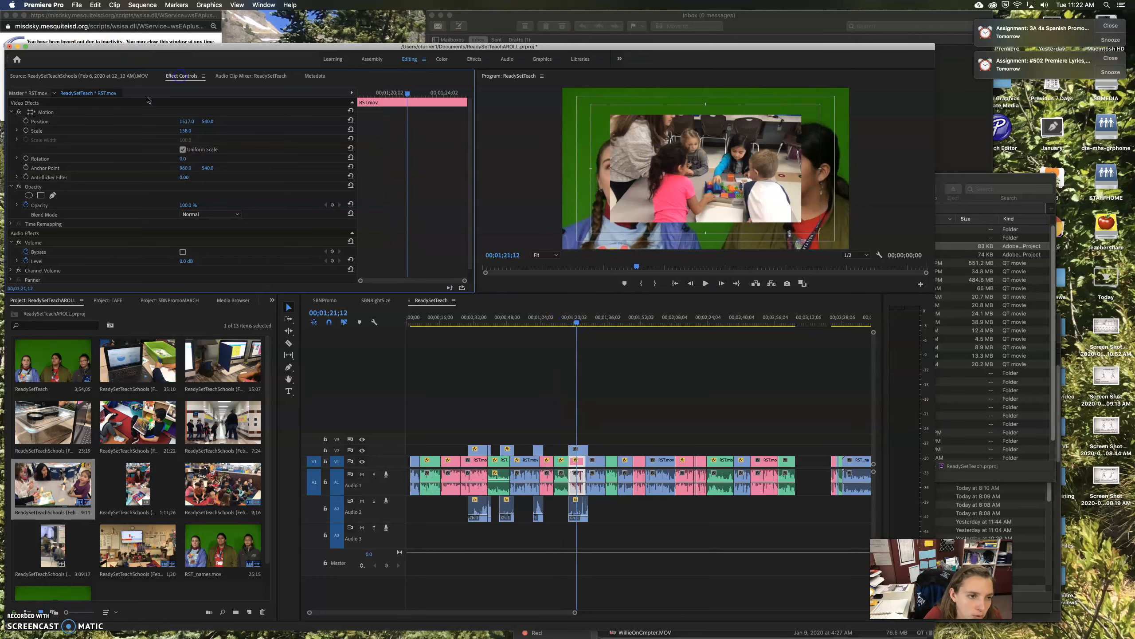
drag(183, 134, 186, 140)
click(583, 450)
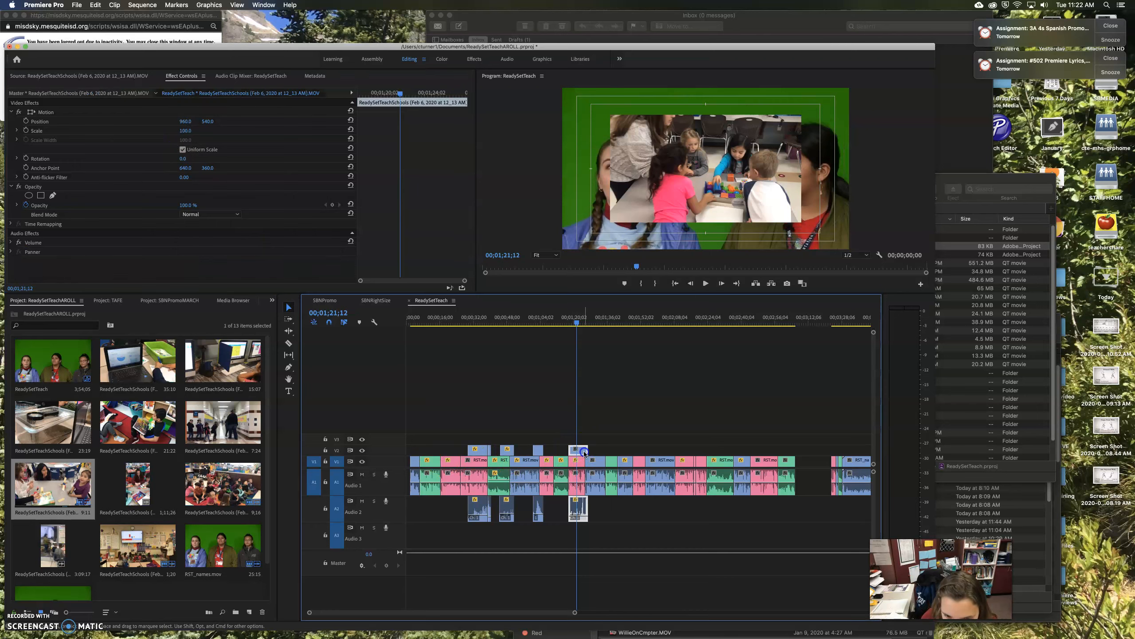
drag(186, 135, 186, 134)
Play the sequence back through the blocks cutaway to check it
drag(581, 325, 565, 324)
key(space)
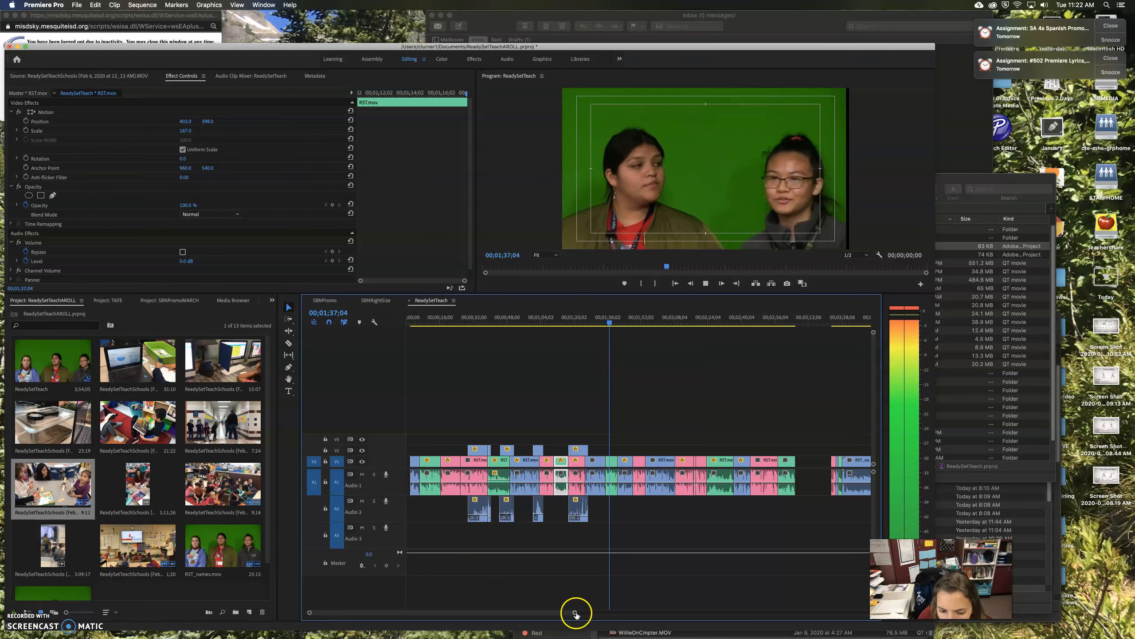
drag(575, 611, 646, 612)
key(space)
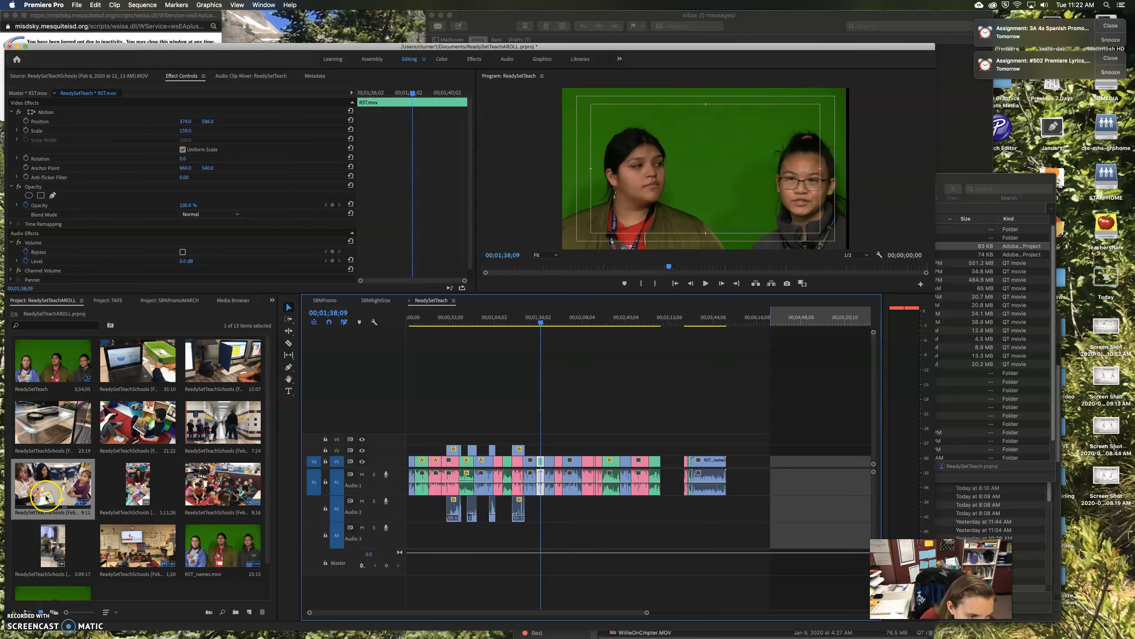
Open the story-time clip and set an In point at a usable moment
scroll(46, 497, down, 1)
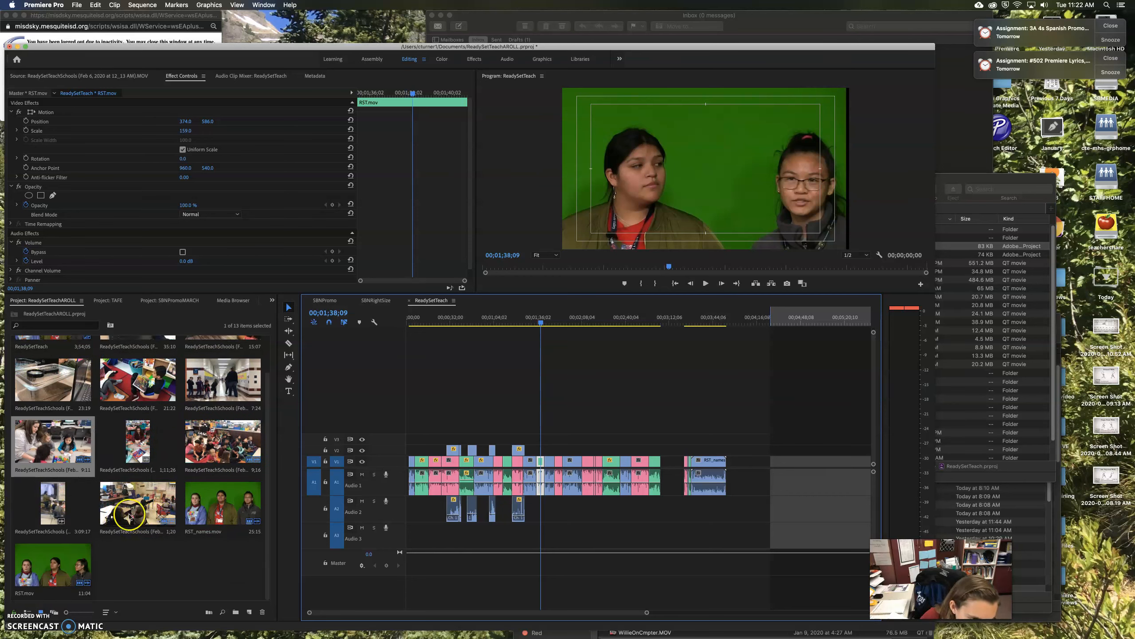
double_click(208, 450)
drag(290, 264, 463, 270)
key(i)
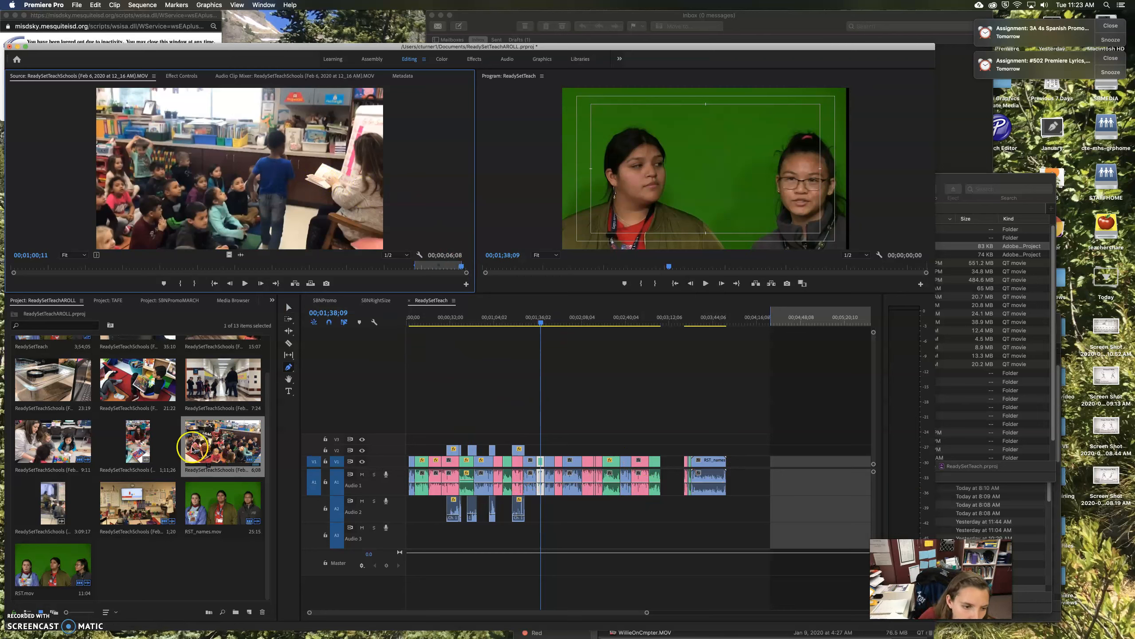
Open the students-at-laptops clip and scrub through it for a shot
scroll(153, 421, up, 2)
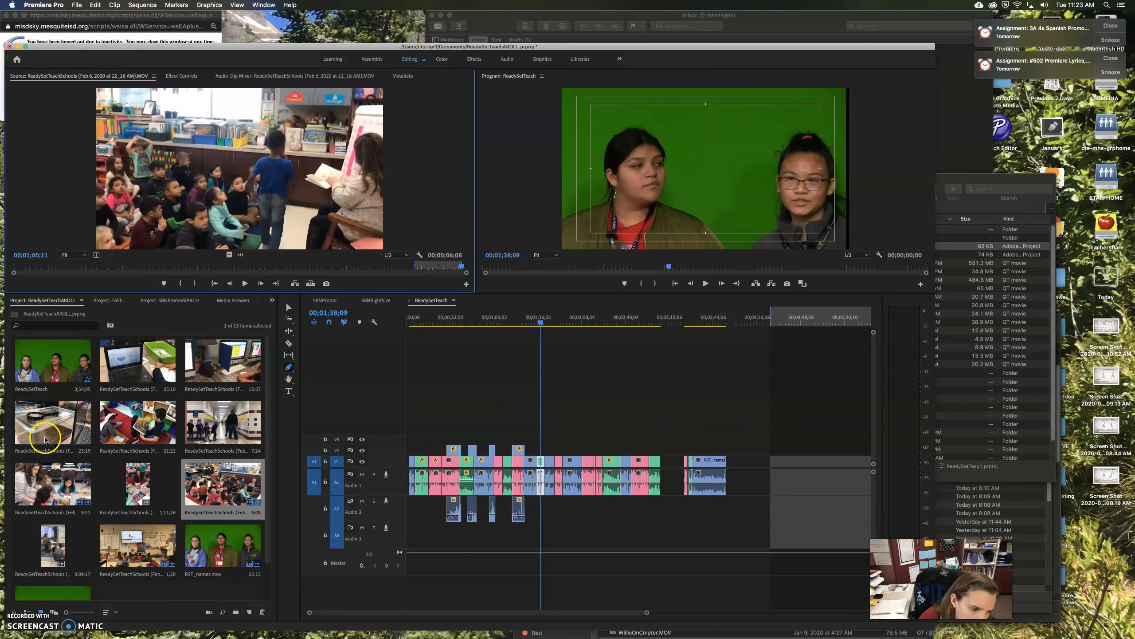
click(44, 436)
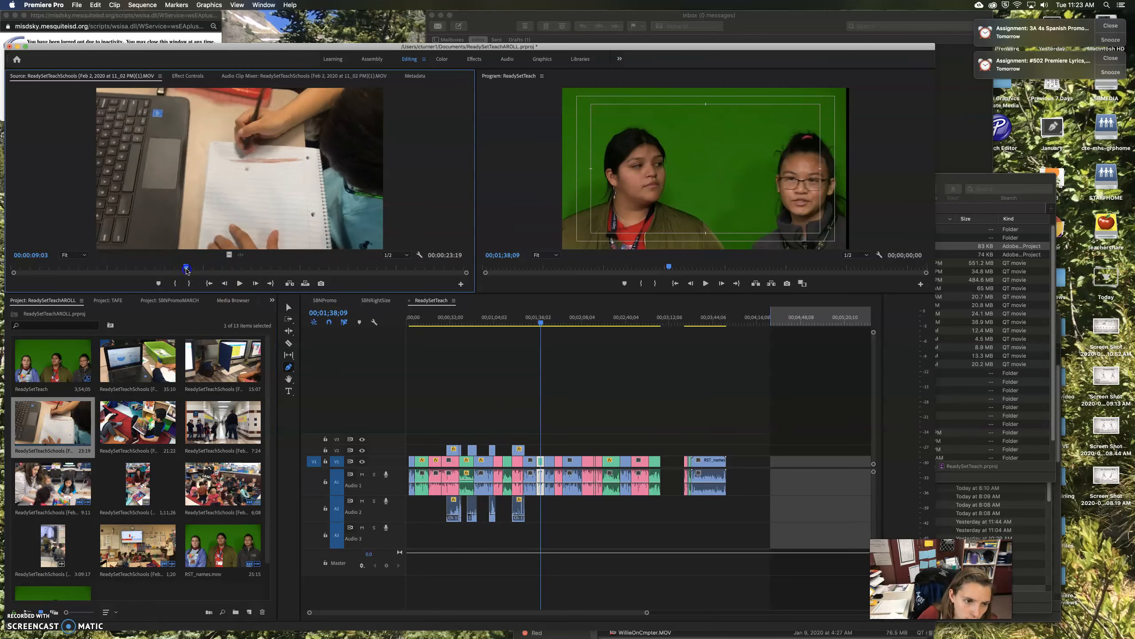
click(84, 277)
drag(85, 277, 457, 281)
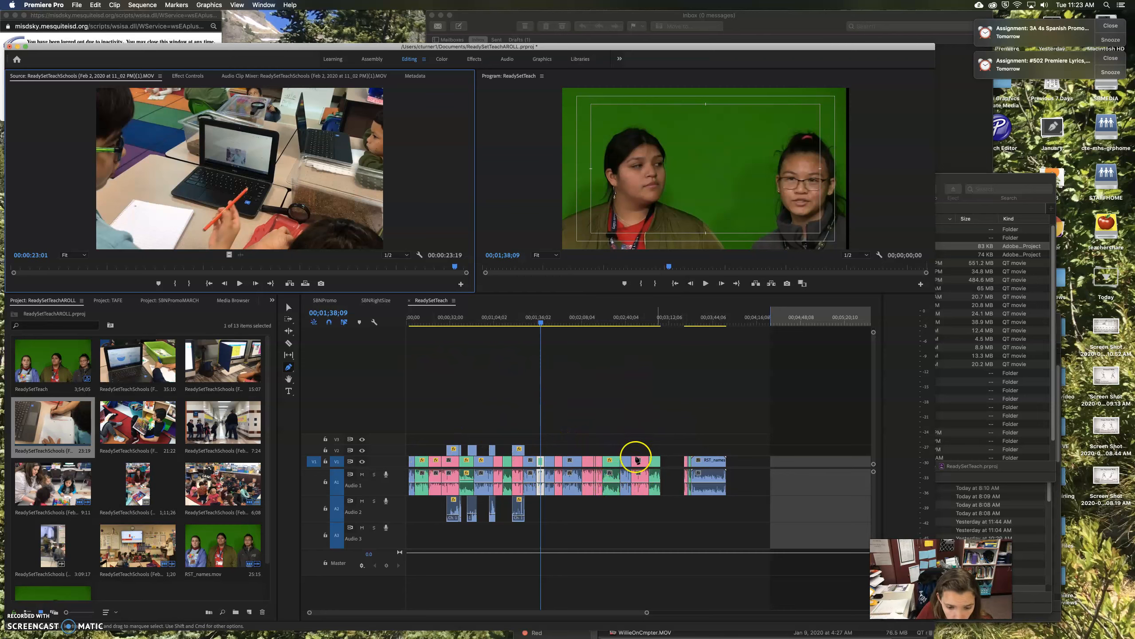
Play the end of the sequence and stop at 00;03;33;06 on the three-student interview
click(289, 308)
click(682, 313)
key(space)
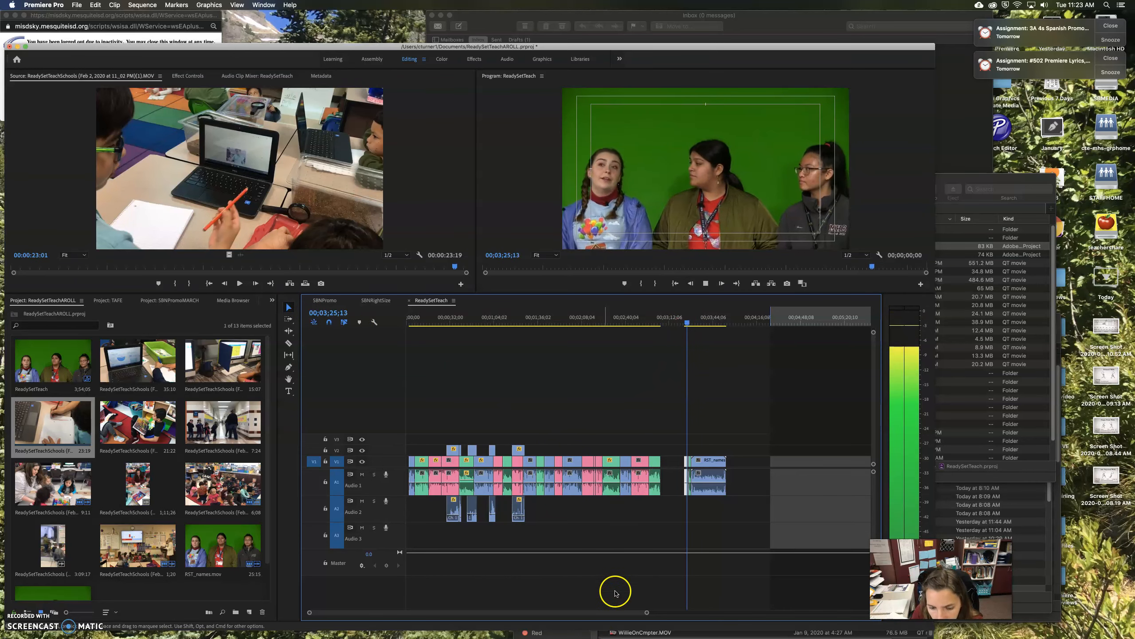
drag(636, 616, 562, 615)
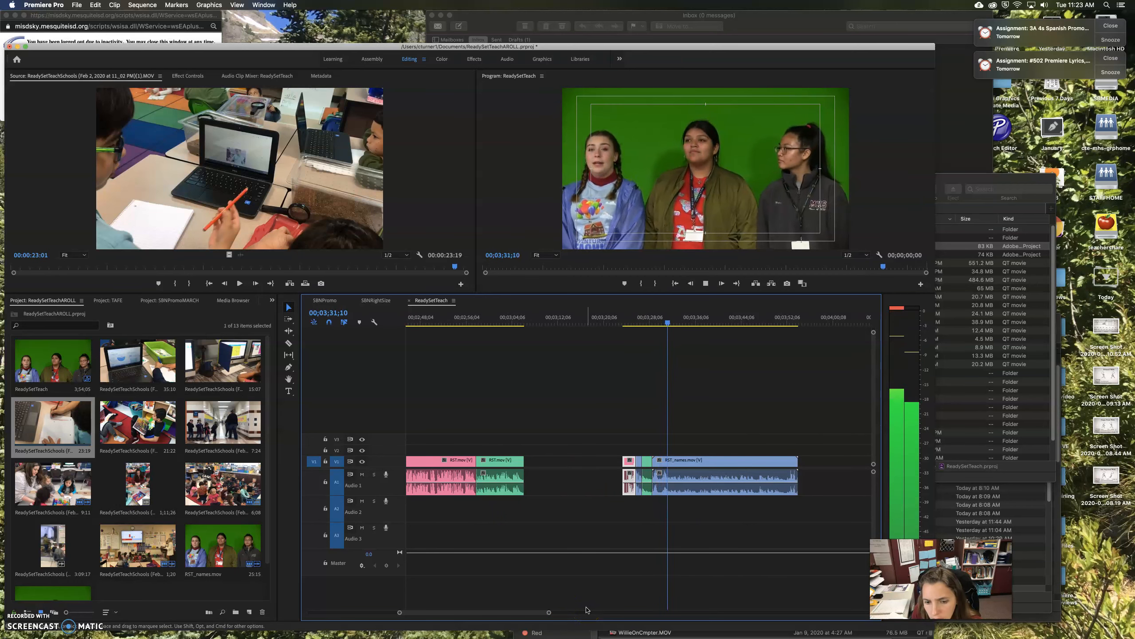
click(598, 577)
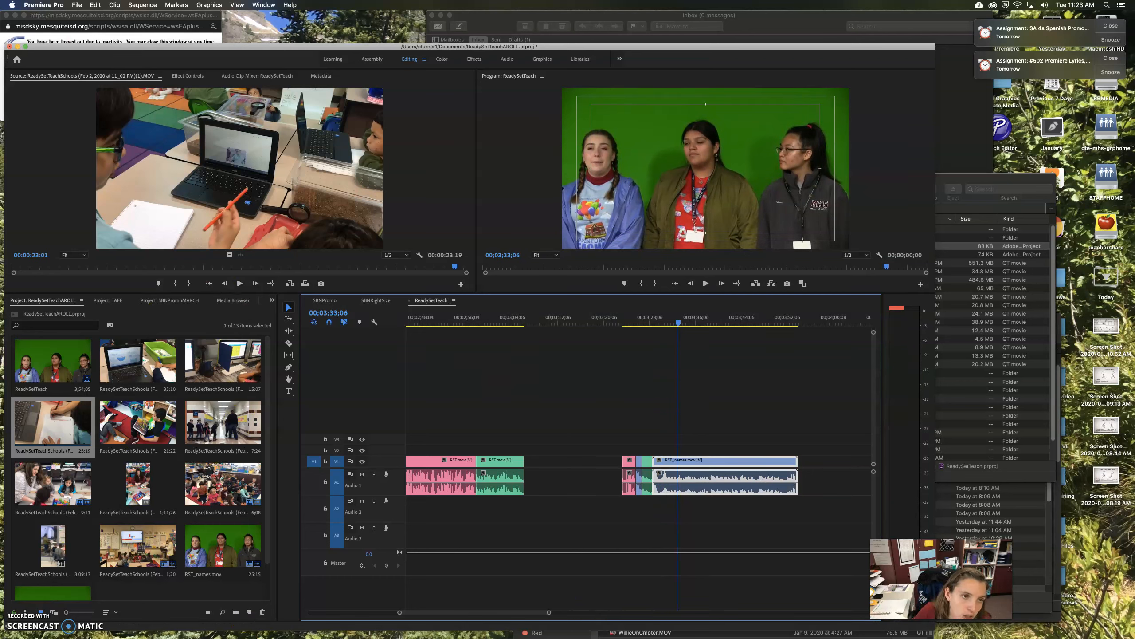
click(76, 5)
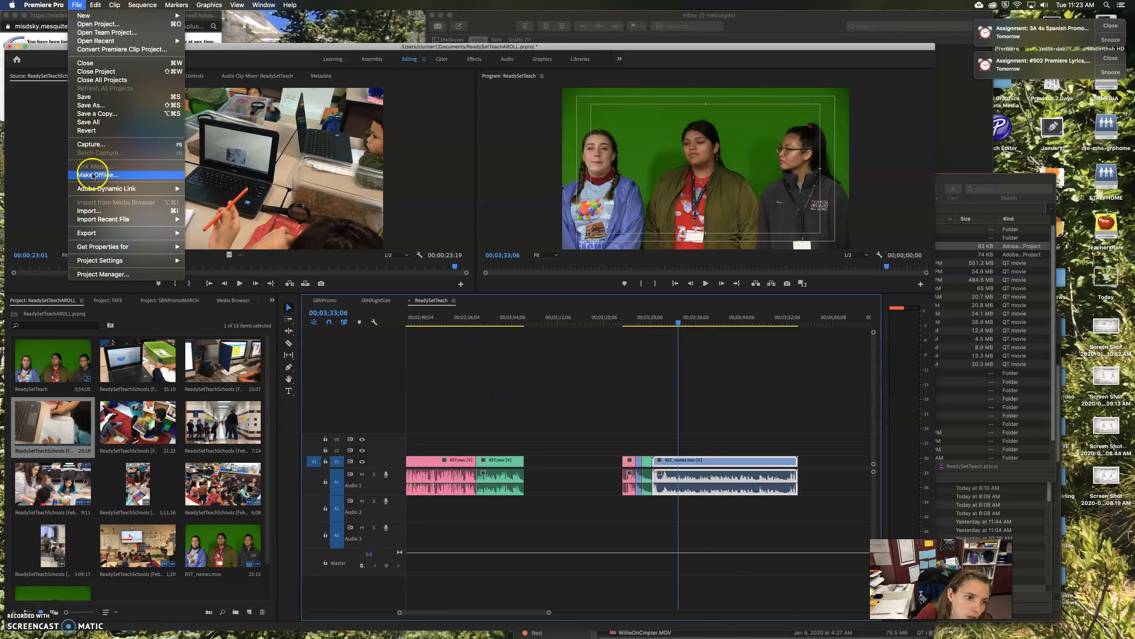
Create a new 1920×1080 legacy title named after the first speaker
mouse_move(115, 16)
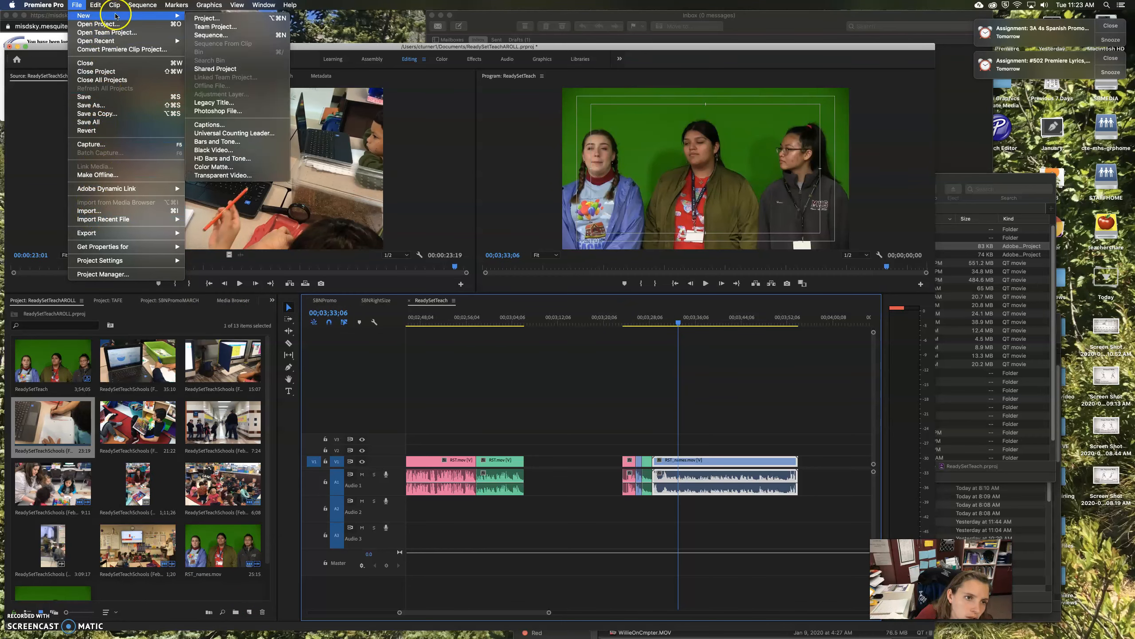
click(218, 104)
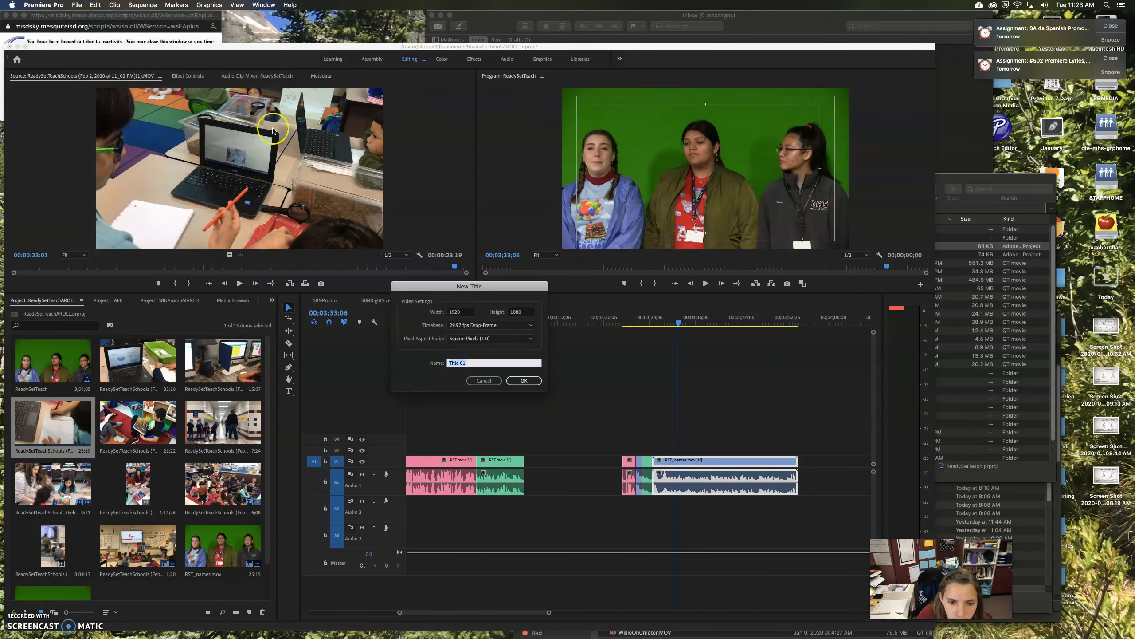
text(Madaline)
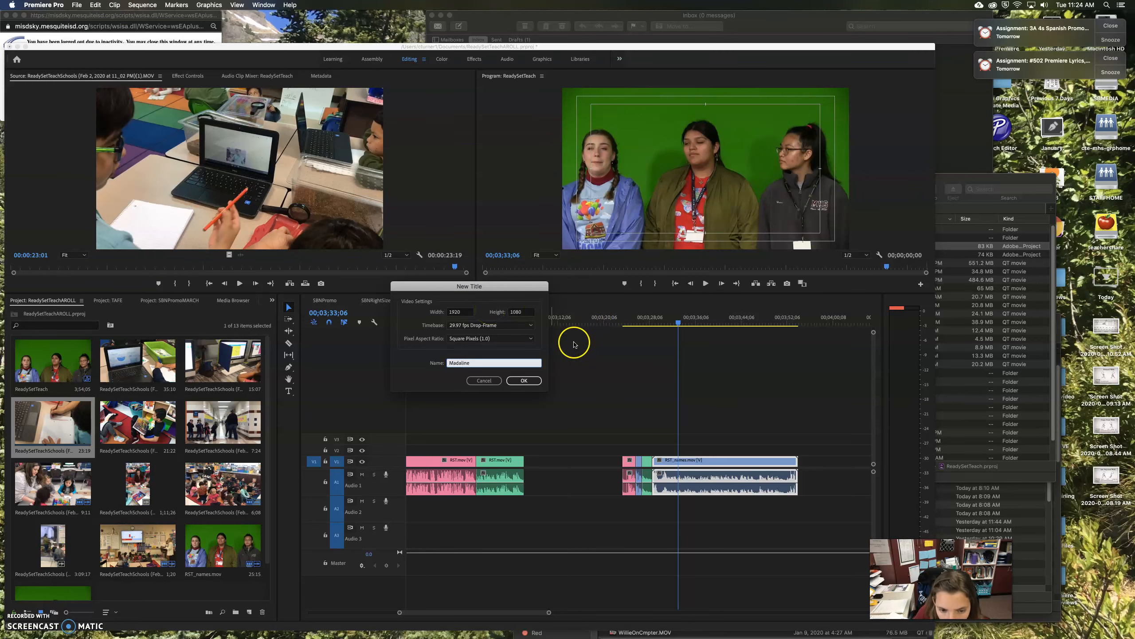
click(529, 380)
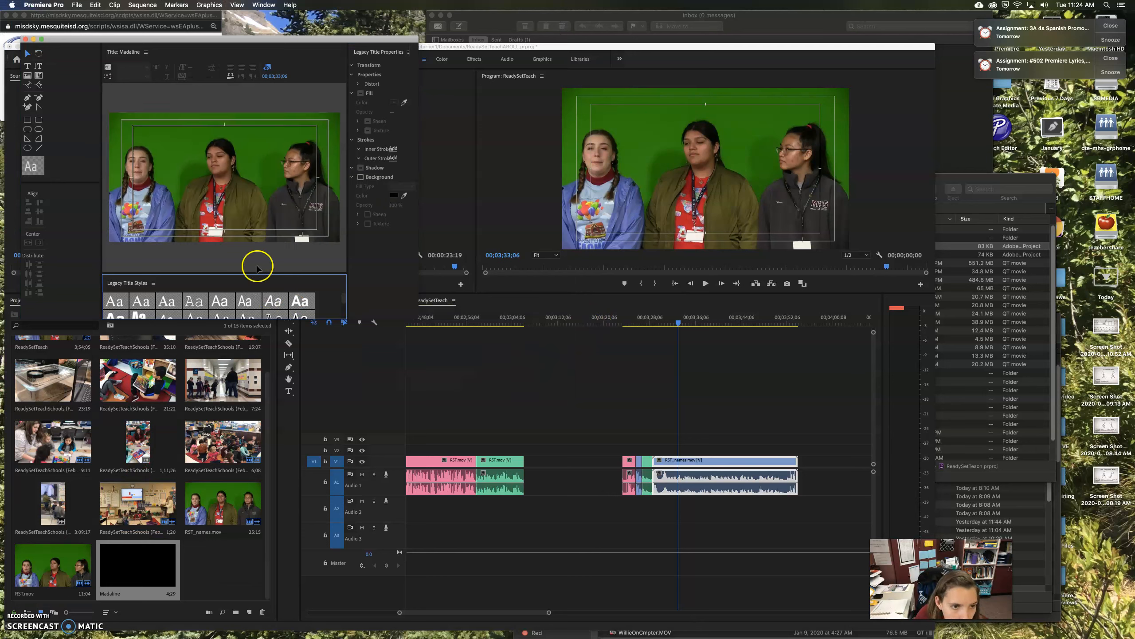
Apply the Comic Sans drop-shadow style and type the speaker's first name low in the title
drag(677, 325, 663, 330)
key(space)
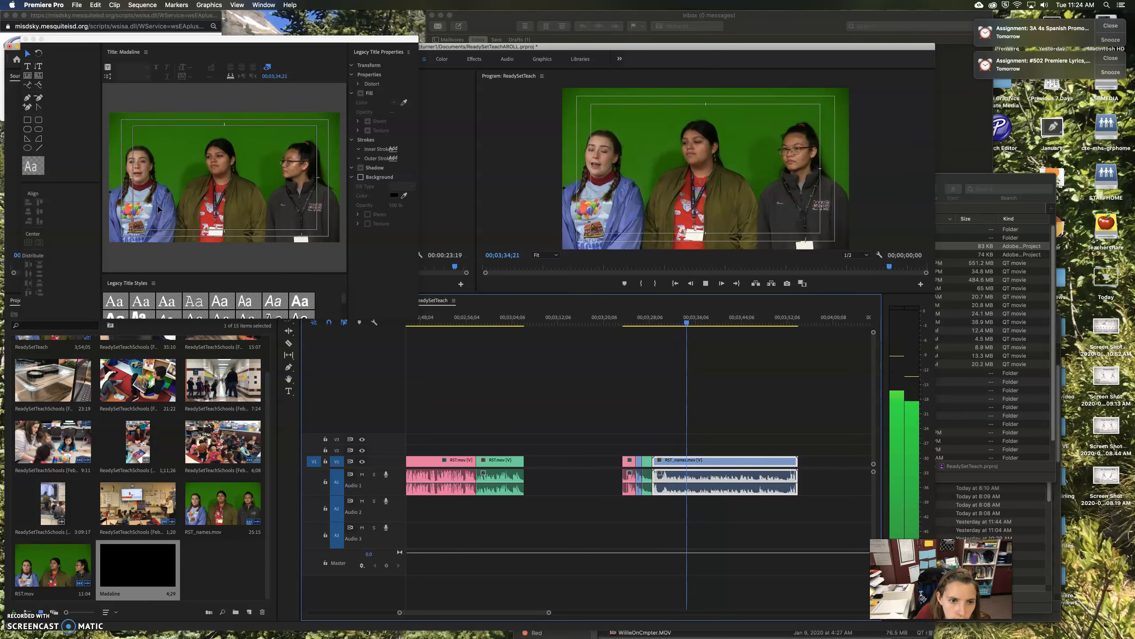
key(space)
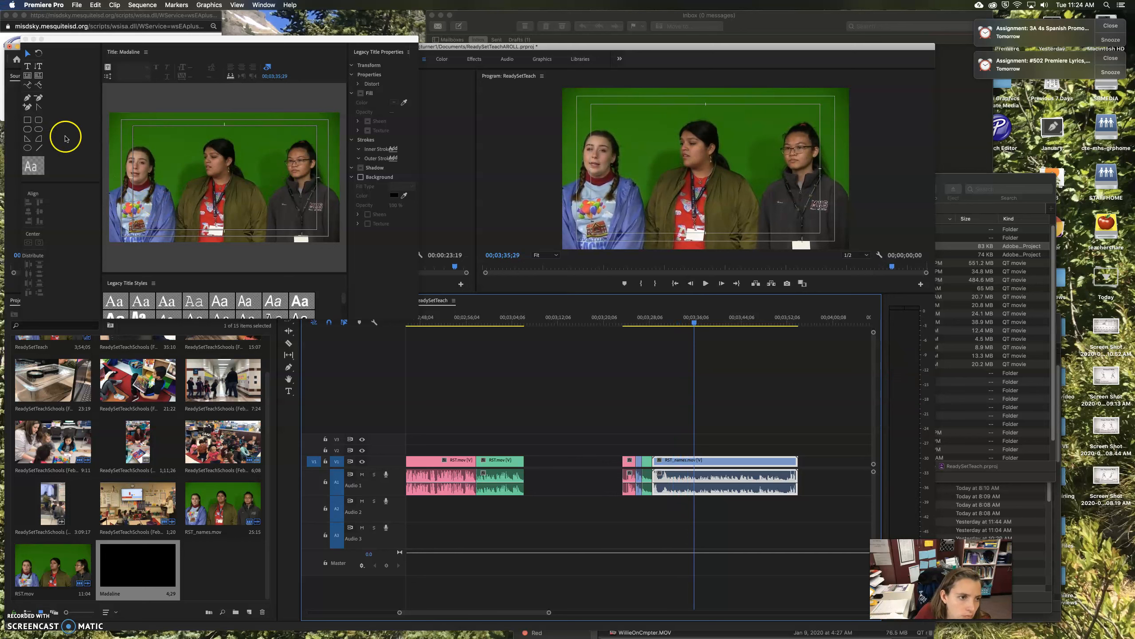
scroll(284, 303, down, 4)
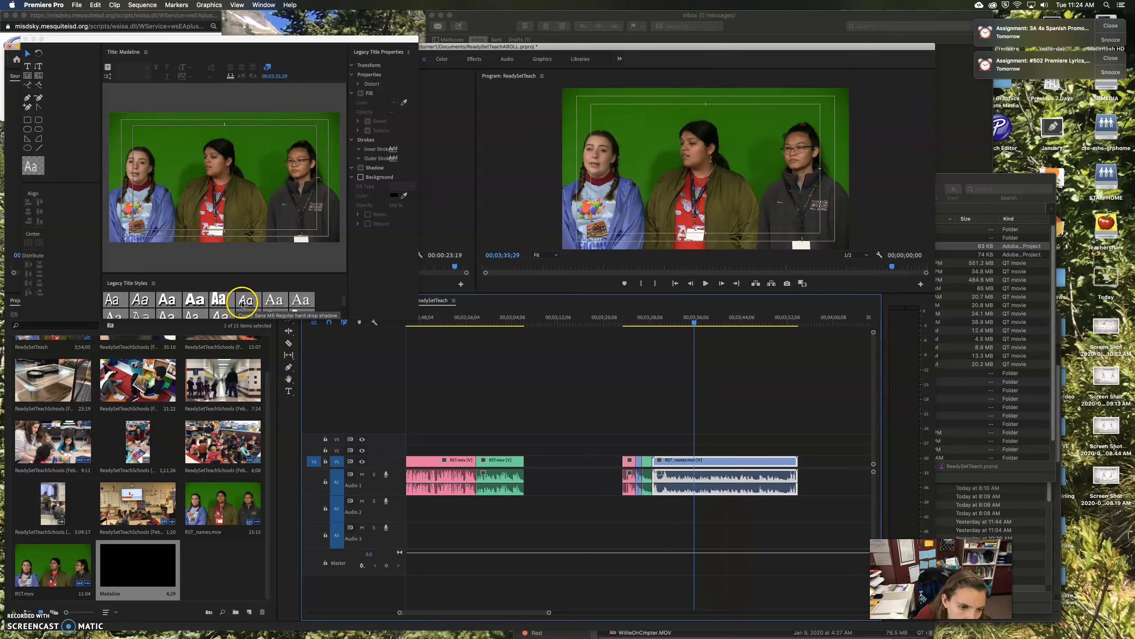
click(241, 304)
click(27, 66)
click(143, 210)
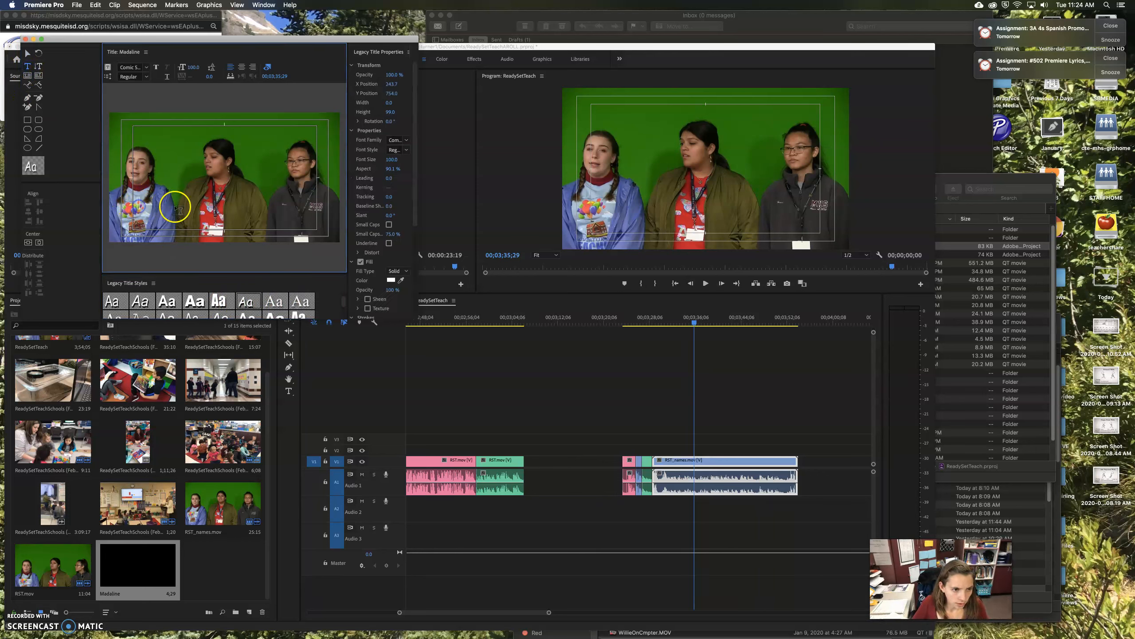
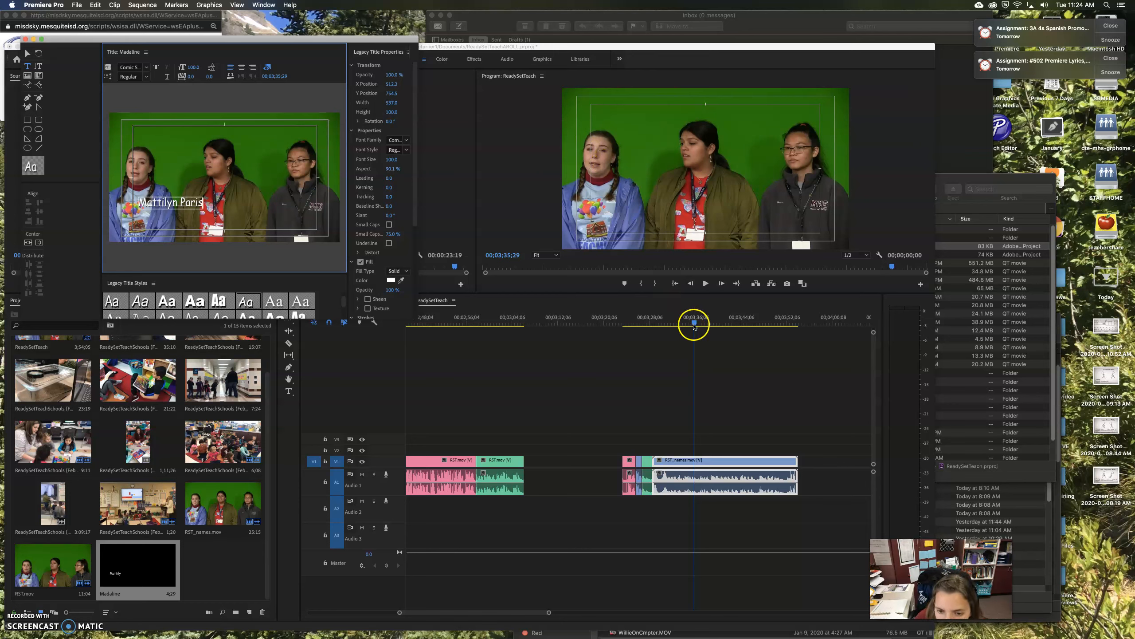
Listen to the name around 3;38 and correct the spelling of the typed name
drag(693, 326, 681, 325)
key(space)
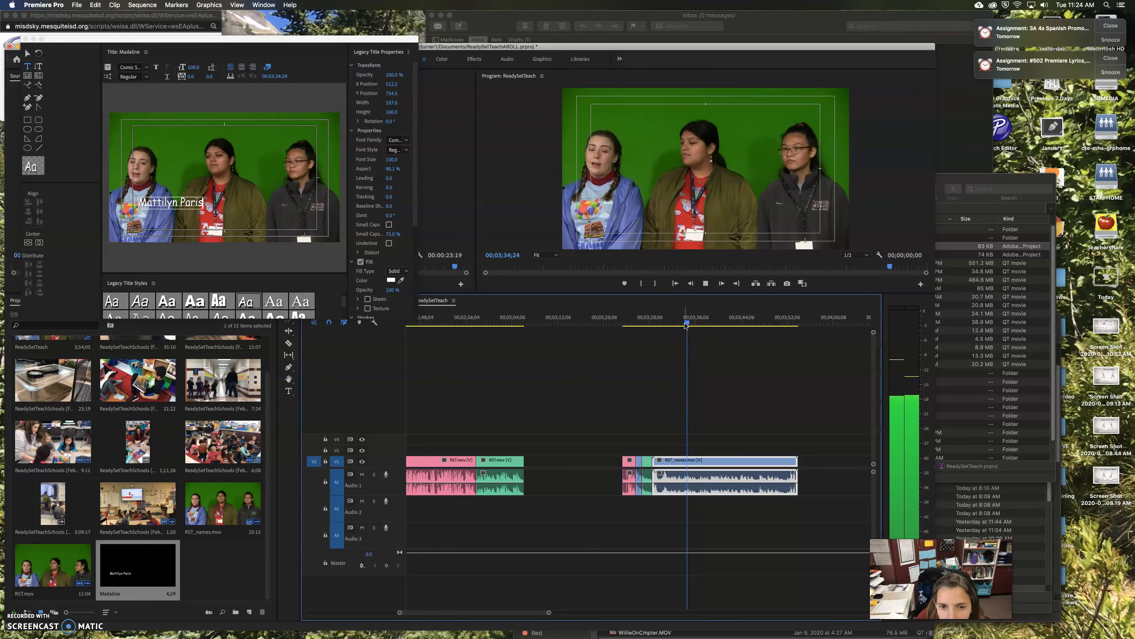
key(space)
key(space)
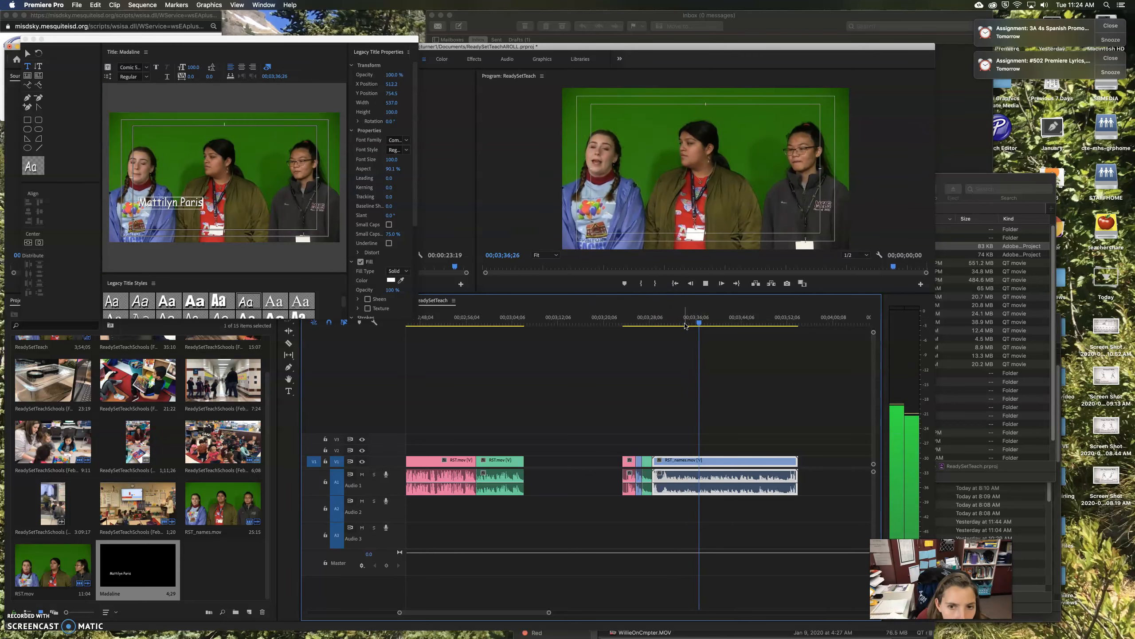
key(space)
click(176, 204)
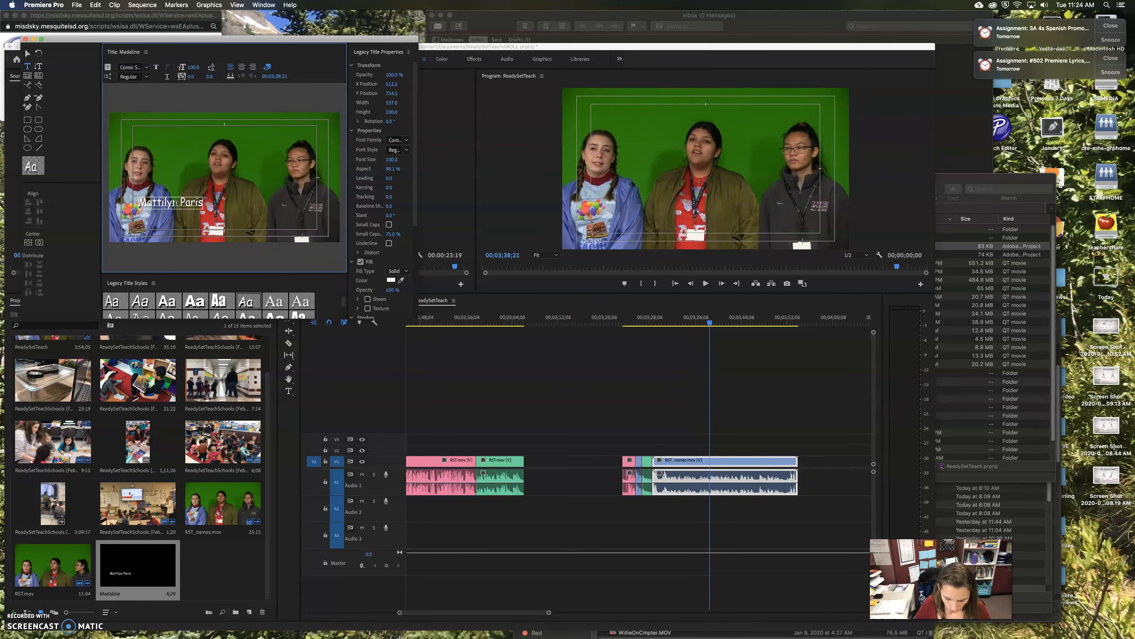
text(r)
Replay the interview from about 3;24 to confirm the name is right
drag(710, 322, 696, 326)
key(space)
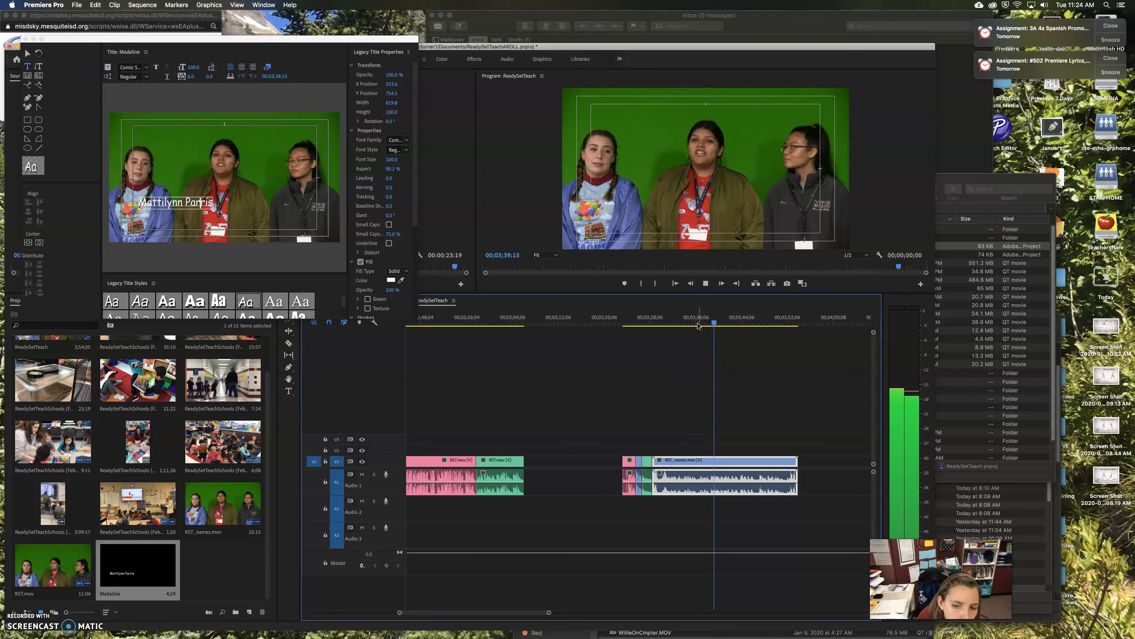
click(681, 325)
drag(664, 323, 627, 324)
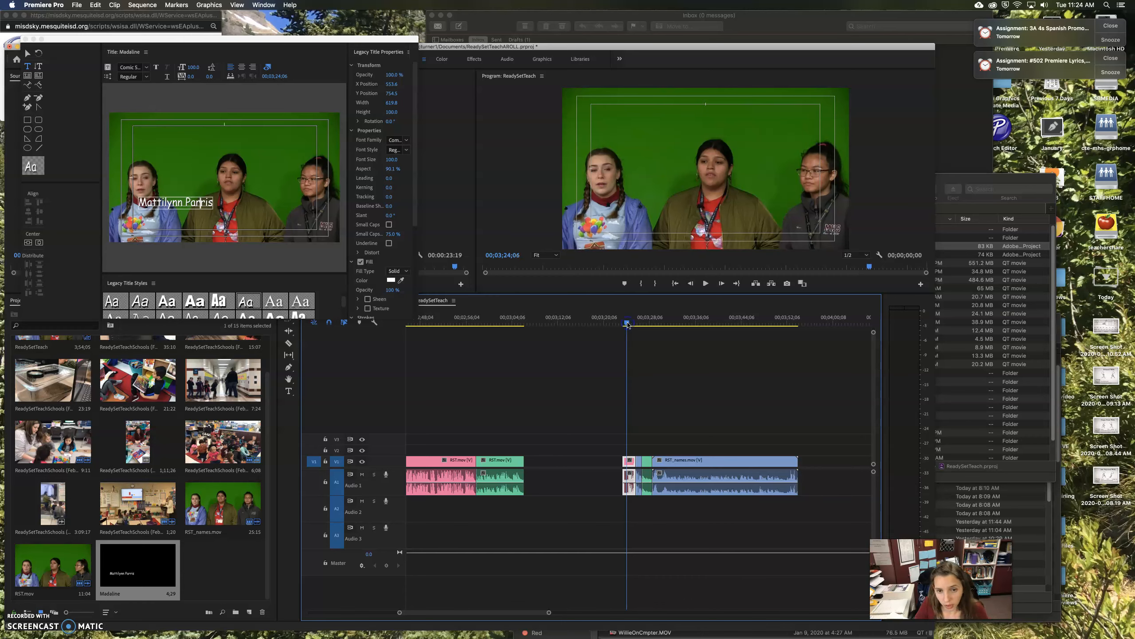
key(space)
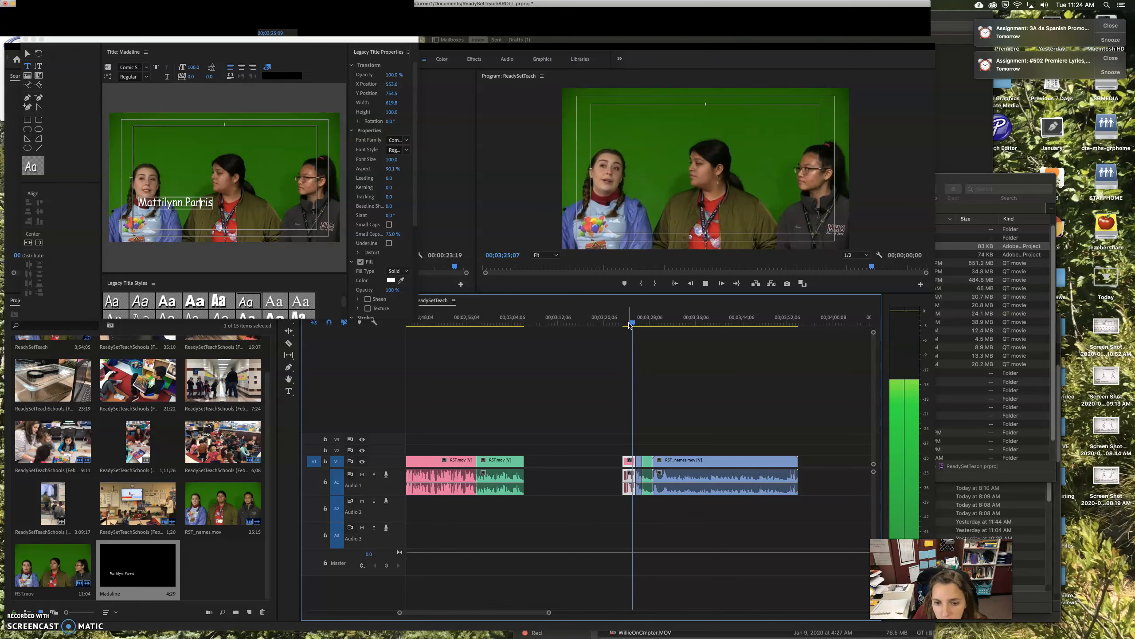
click(173, 202)
Remove the stray empty line and nudge the name slightly down and left
click(200, 202)
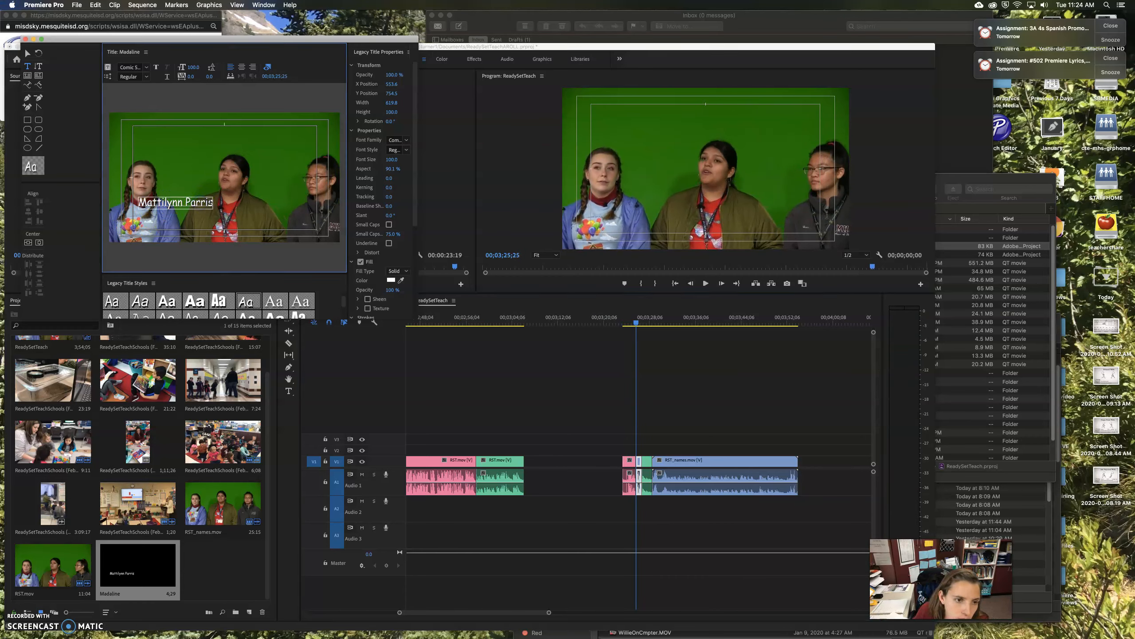
key(Return)
key(BackSpace)
click(25, 53)
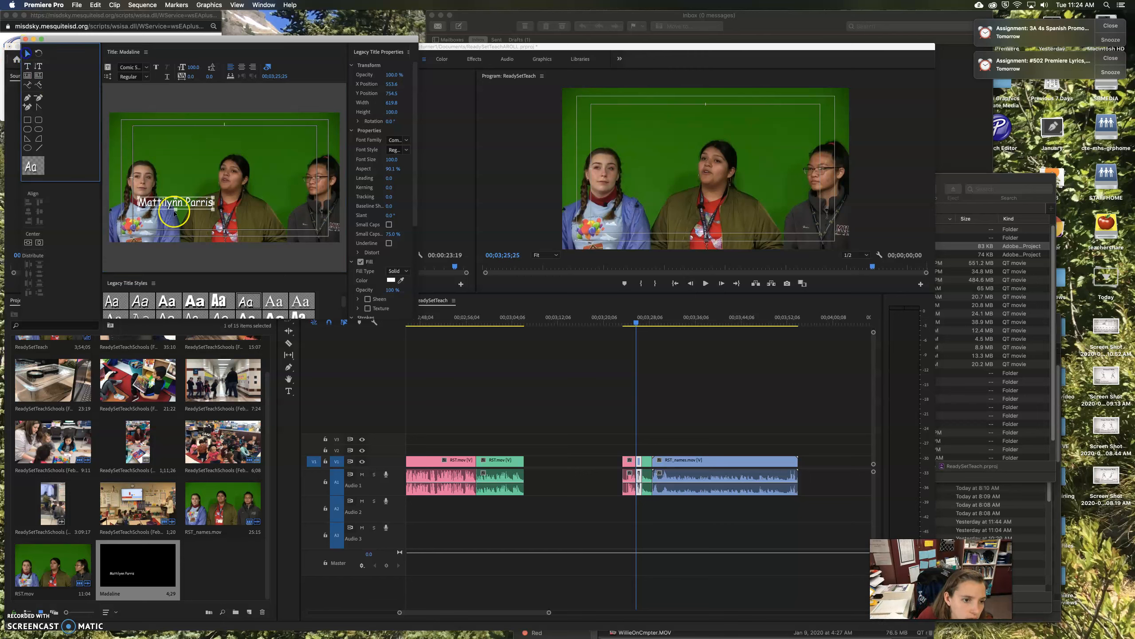
drag(176, 205, 177, 213)
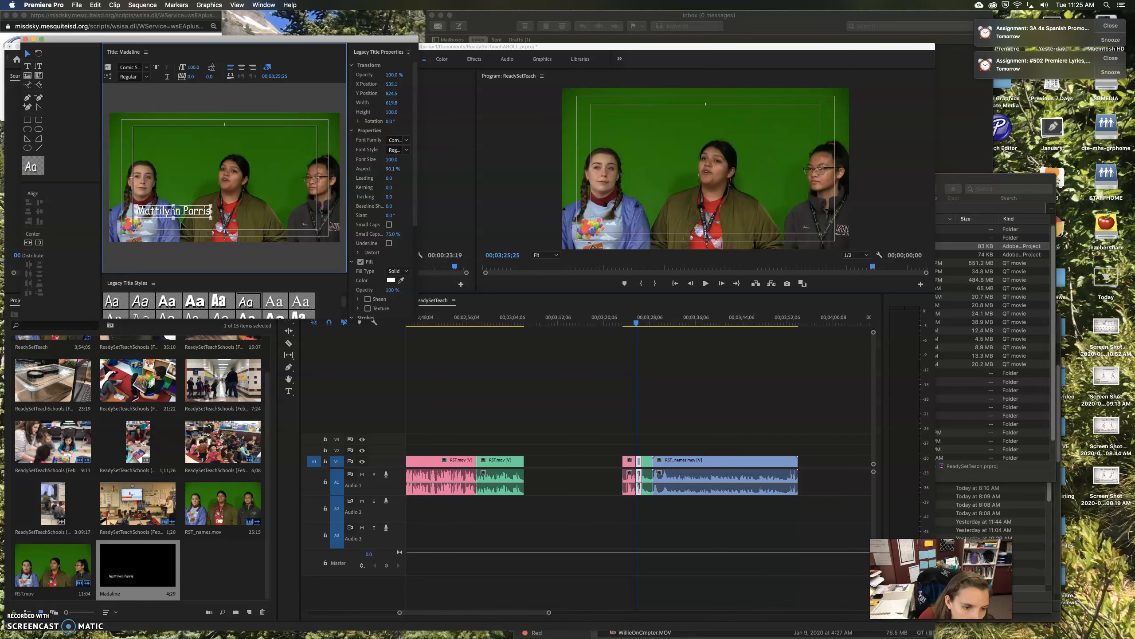
Try the Arial Bold and Palatino Linotype title styles, undoing the Arial Bold change
click(169, 304)
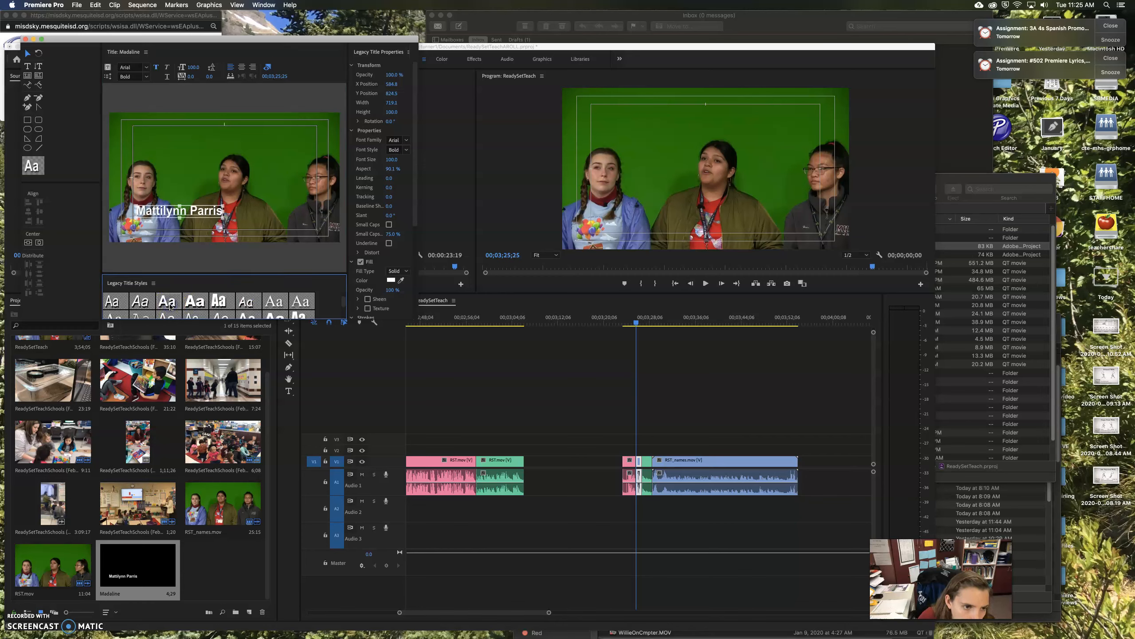
click(194, 290)
key(super+z)
click(263, 182)
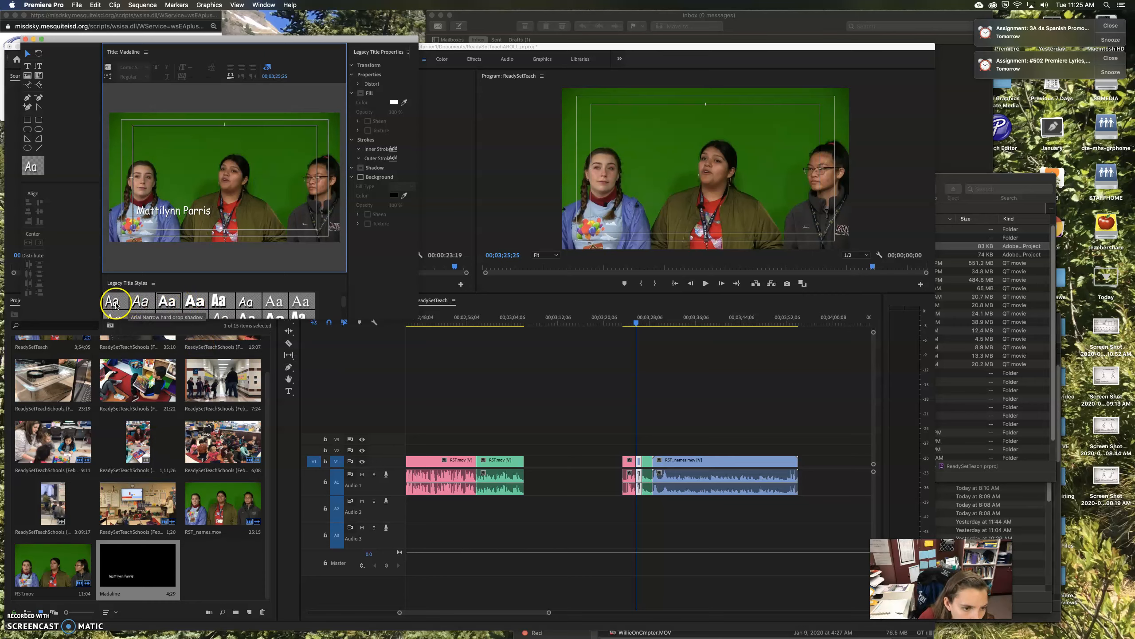
scroll(261, 304, down, 5)
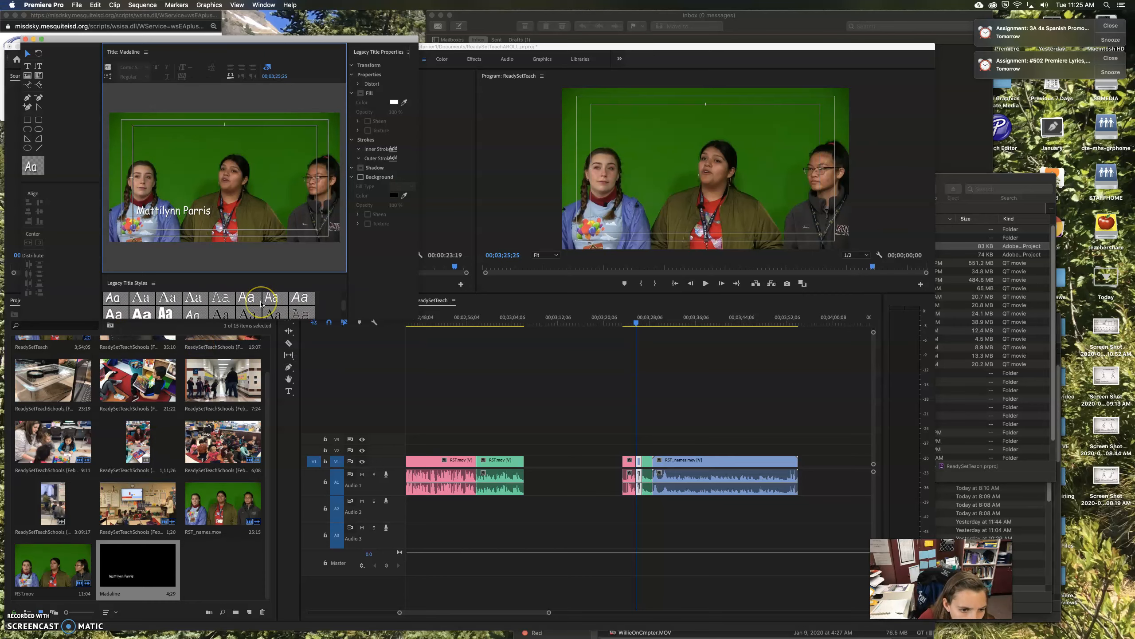
click(249, 306)
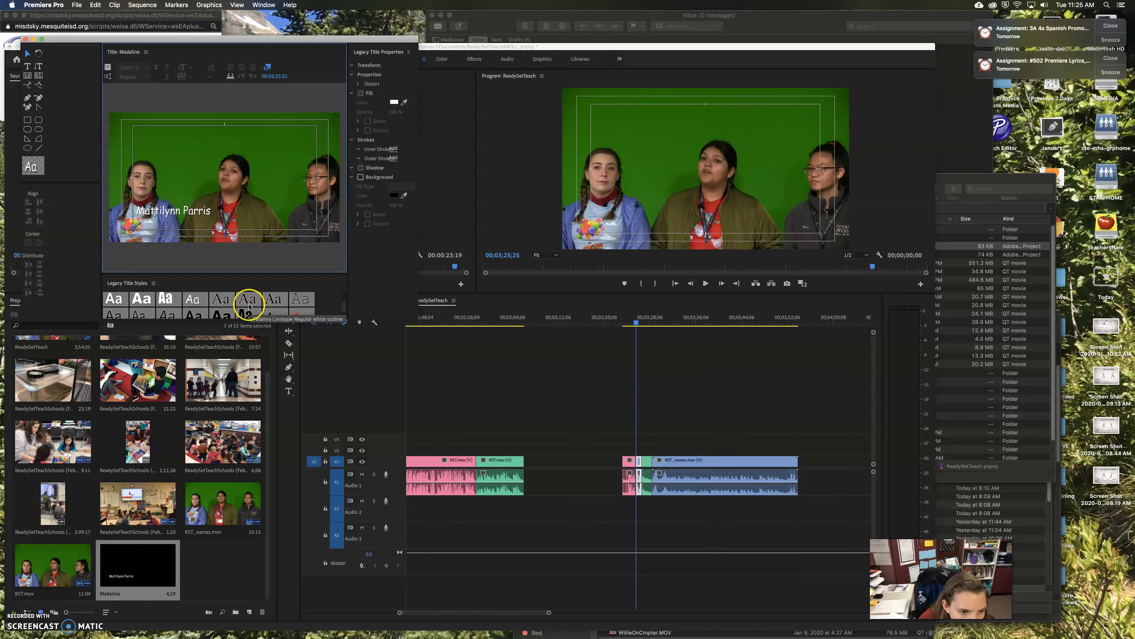
click(219, 301)
Add a 'Ready Set Teach' line below the name and shrink it to font size 75
click(27, 66)
click(136, 224)
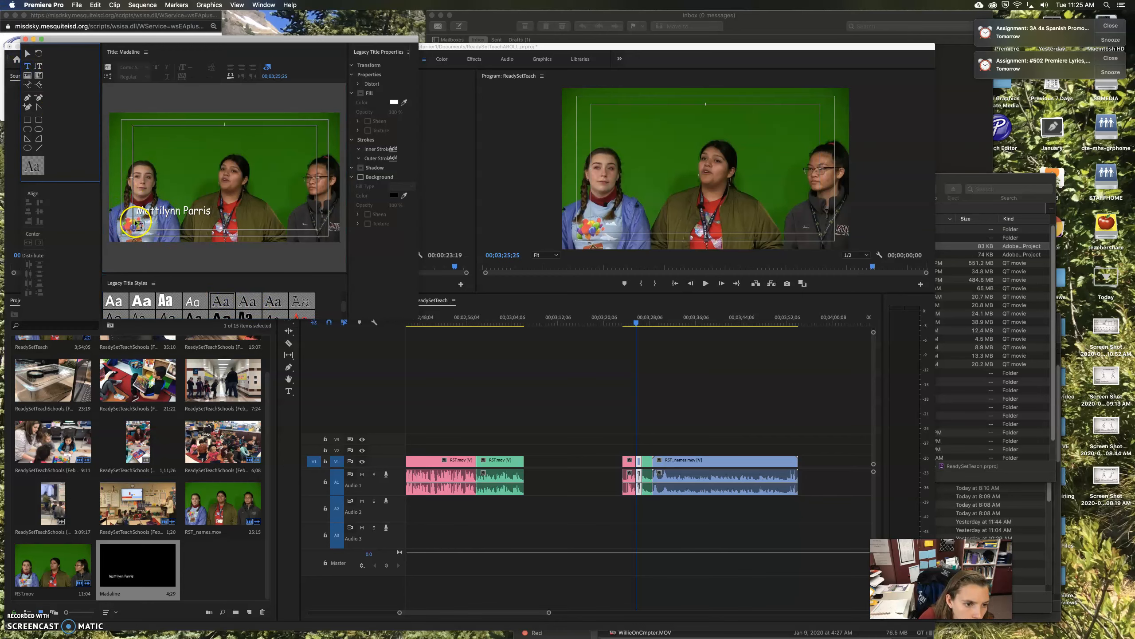
text(R)
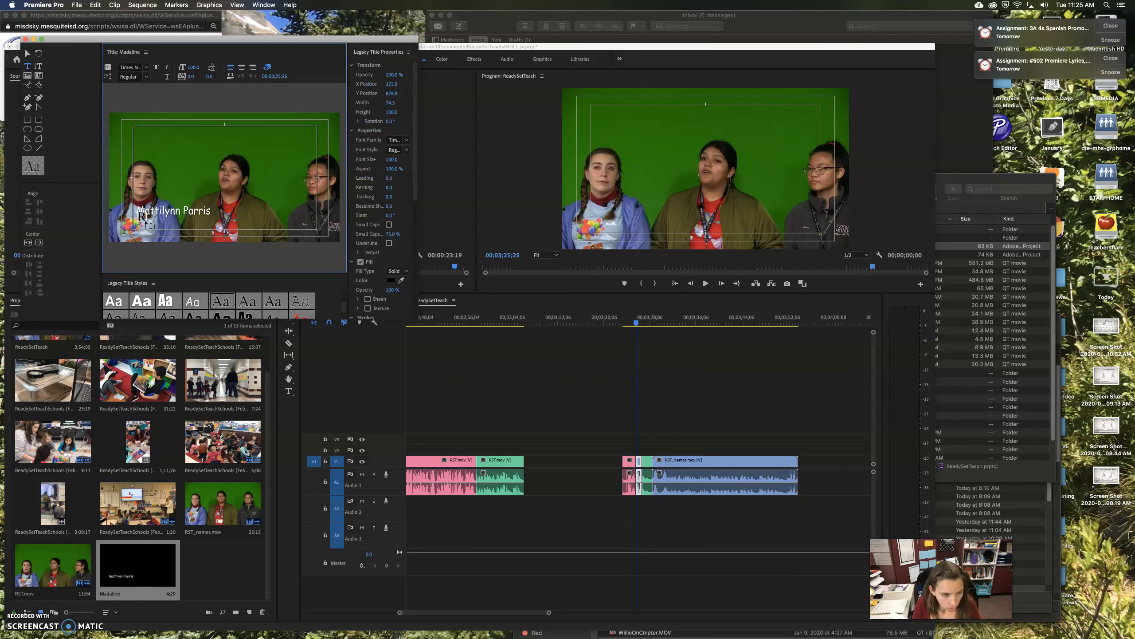
text(eady Set Teach 6th grade)
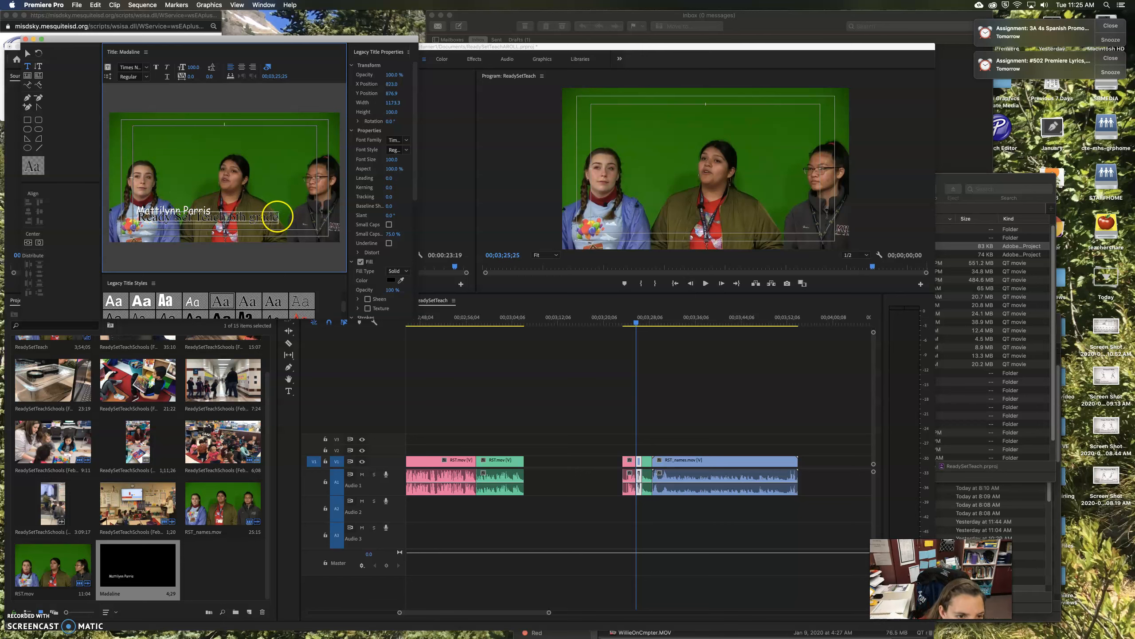
drag(277, 217, 132, 216)
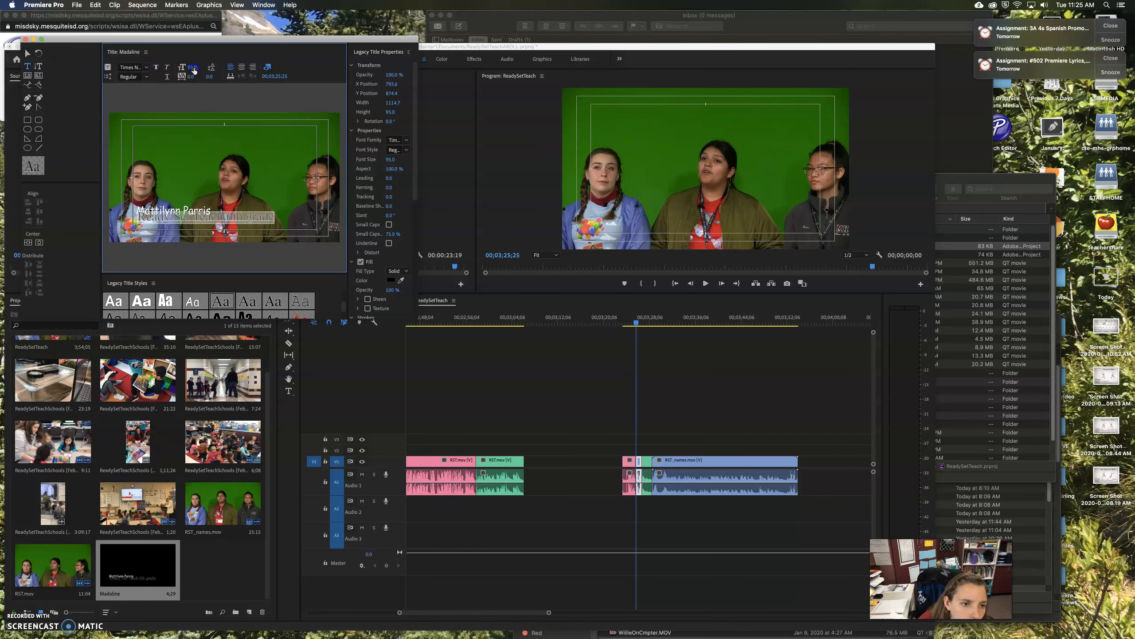
drag(192, 68, 193, 69)
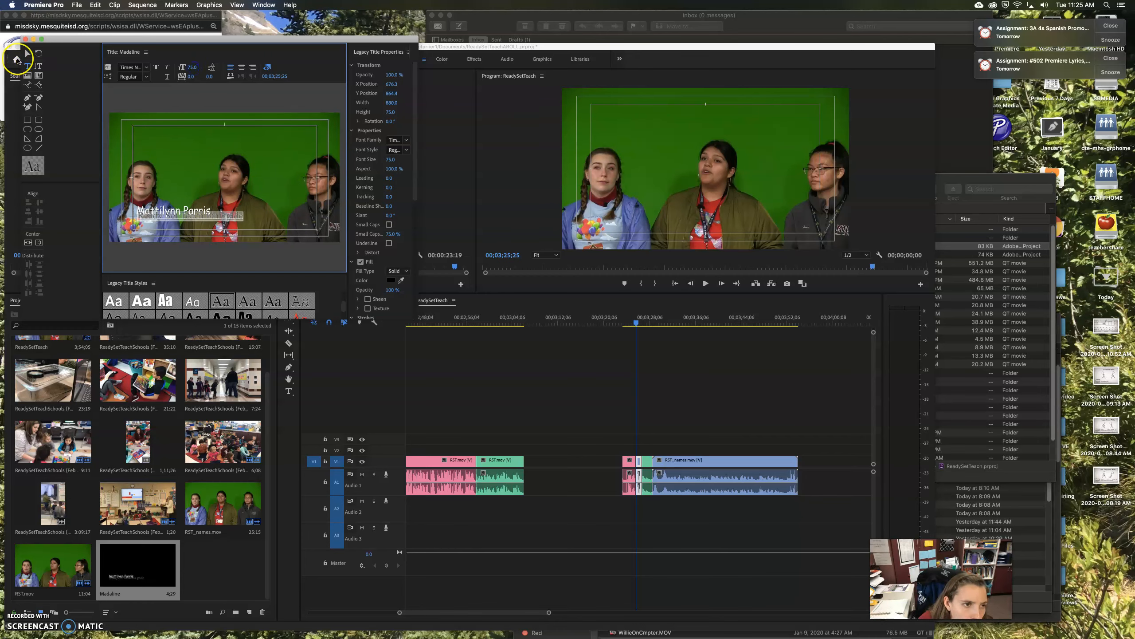
Move the subtitle text box down directly beneath the name
click(25, 54)
click(220, 223)
drag(206, 220, 204, 226)
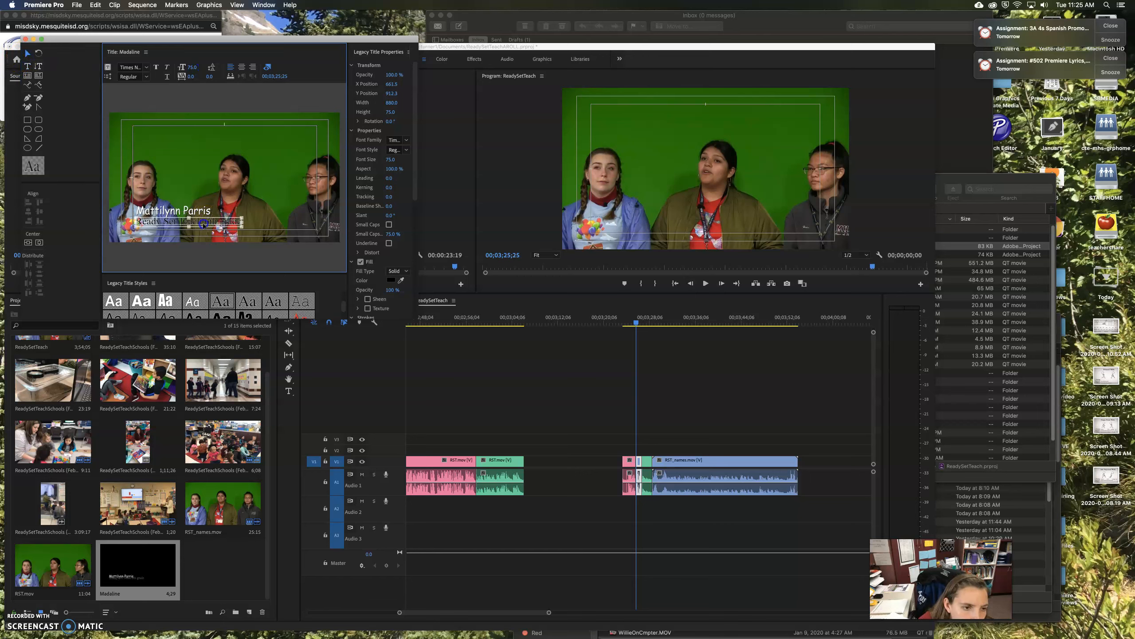
click(273, 184)
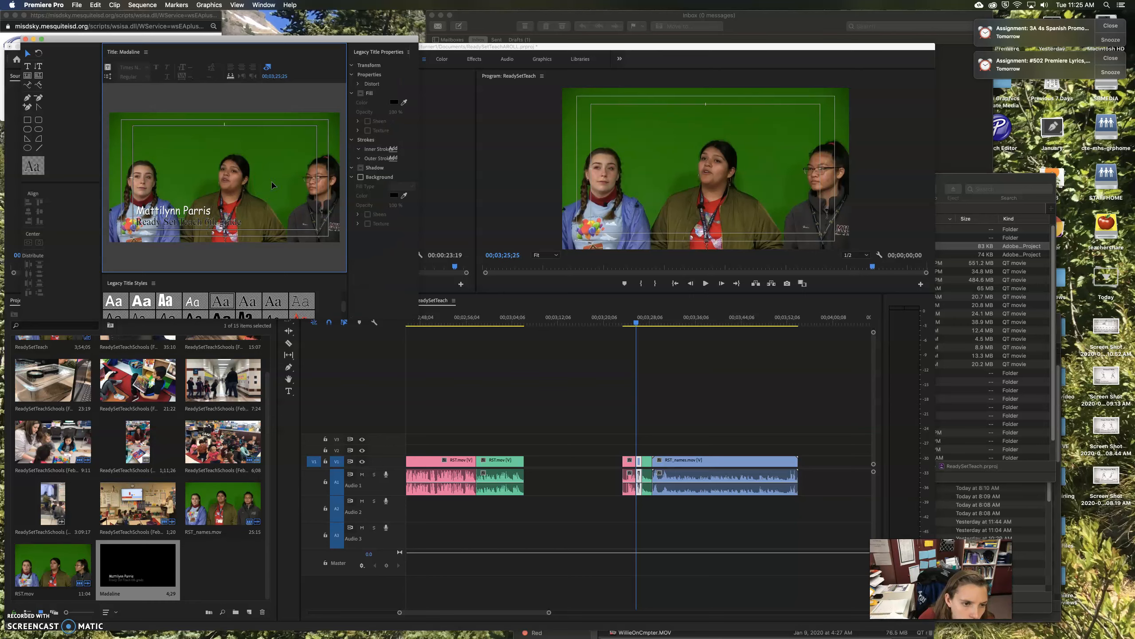
Draw a dark red-filled rectangle under the speaker's name
click(27, 120)
mouse_move(129, 214)
mouse_down()
mouse_move(146, 227)
mouse_move(320, 227)
mouse_move(224, 224)
mouse_up()
click(392, 177)
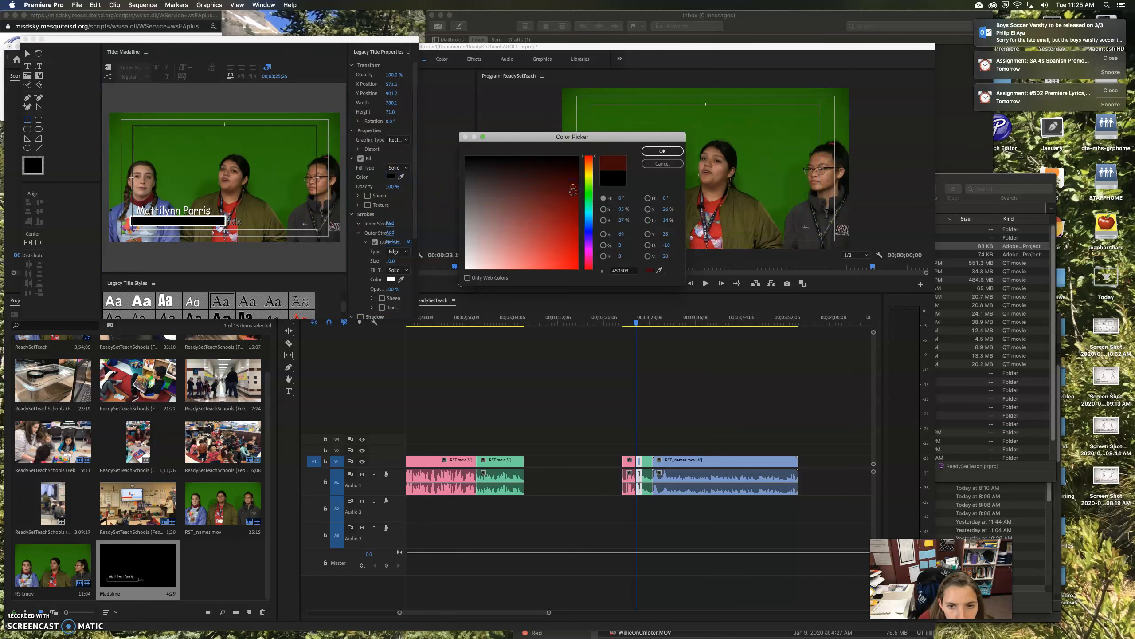
click(653, 152)
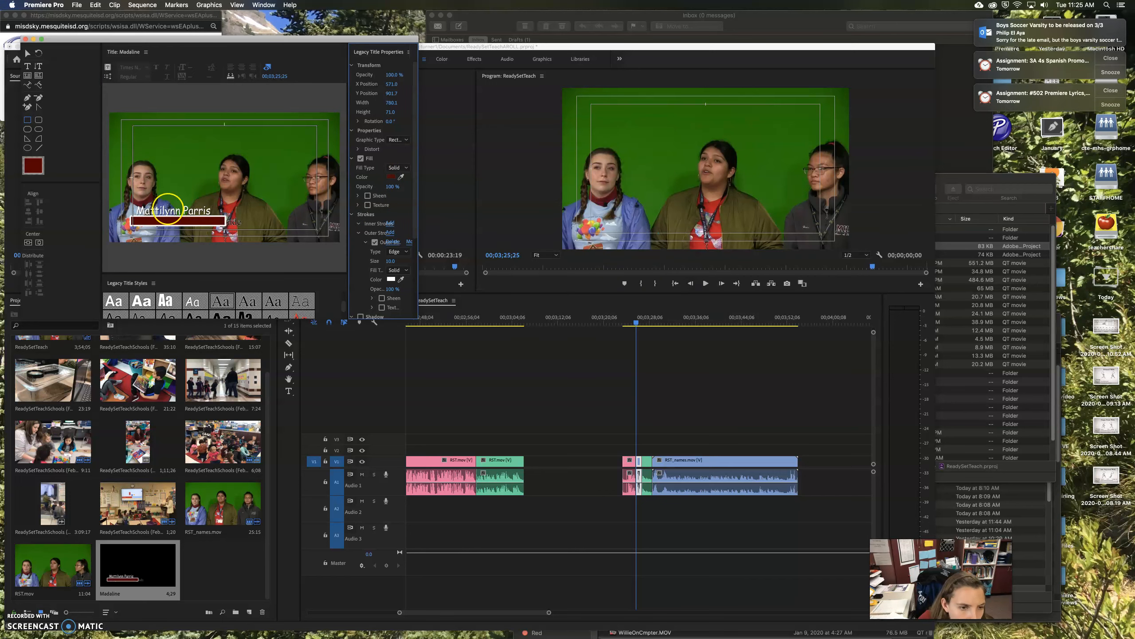
Send the red rectangle to the back behind the subtitle text
right_click(169, 221)
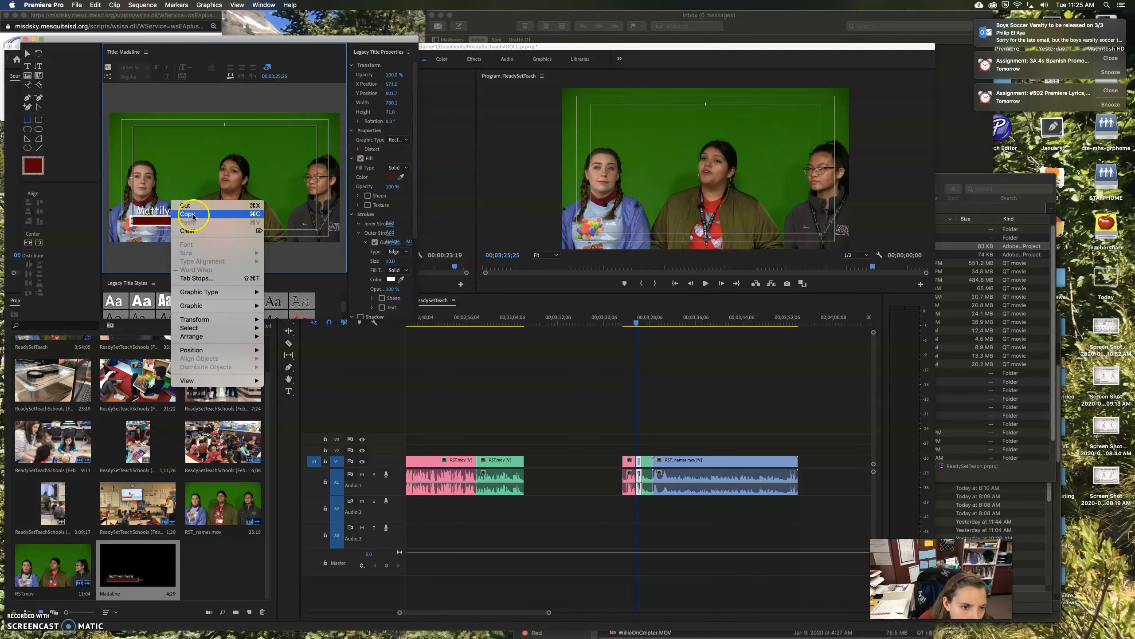
mouse_move(260, 337)
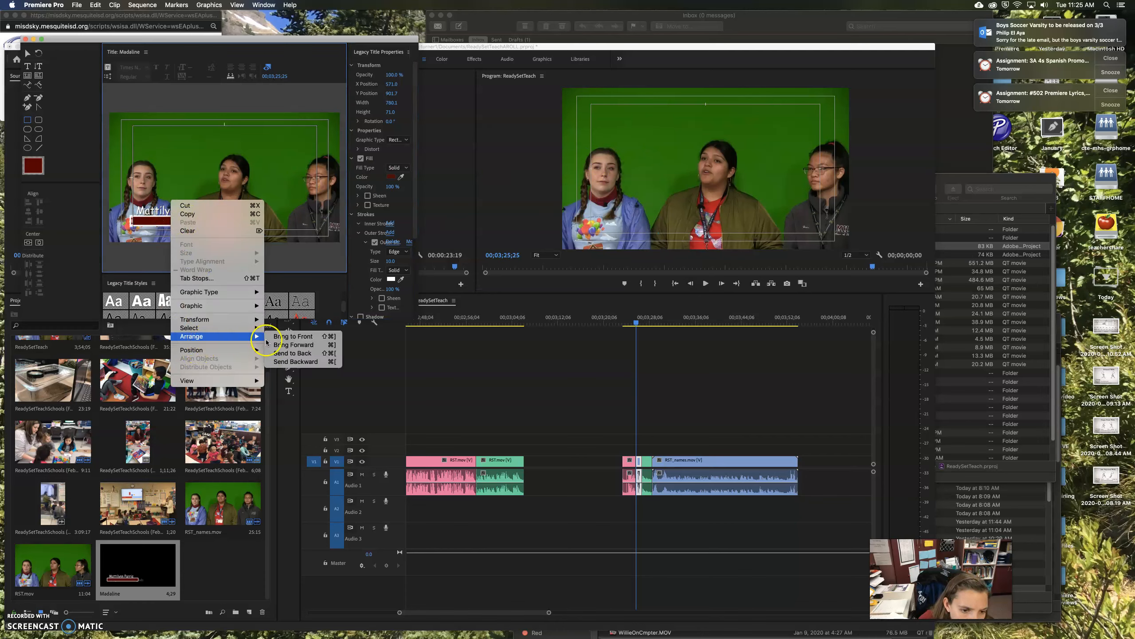
click(286, 354)
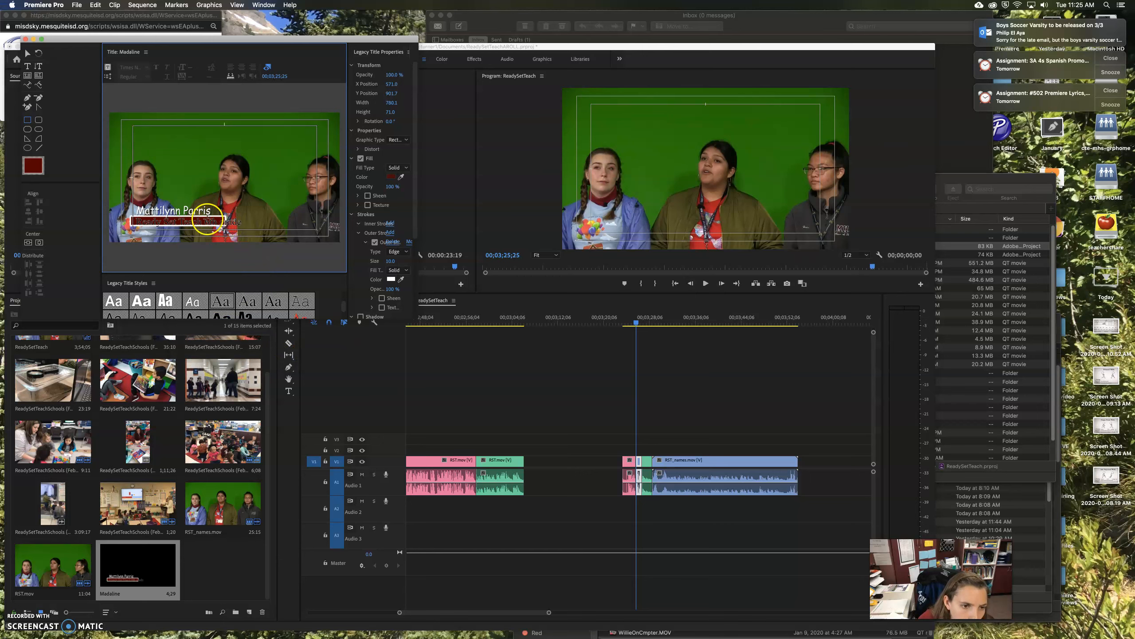
click(261, 244)
Try sampled blue and grey fills, then apply a dark title style to the rectangle
click(402, 177)
click(401, 177)
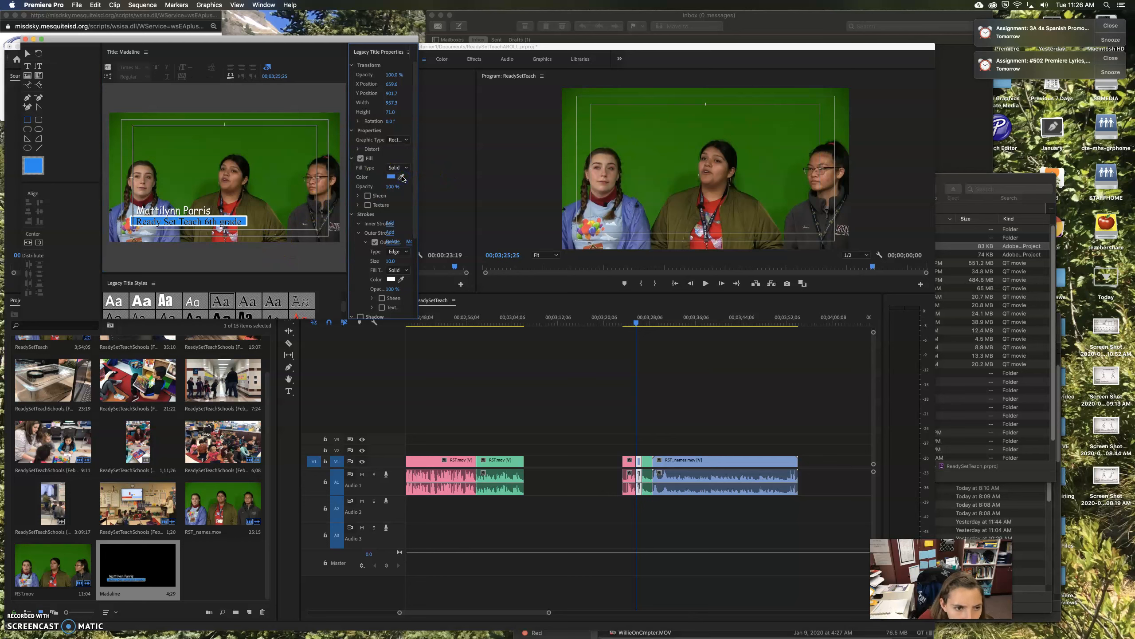
click(402, 177)
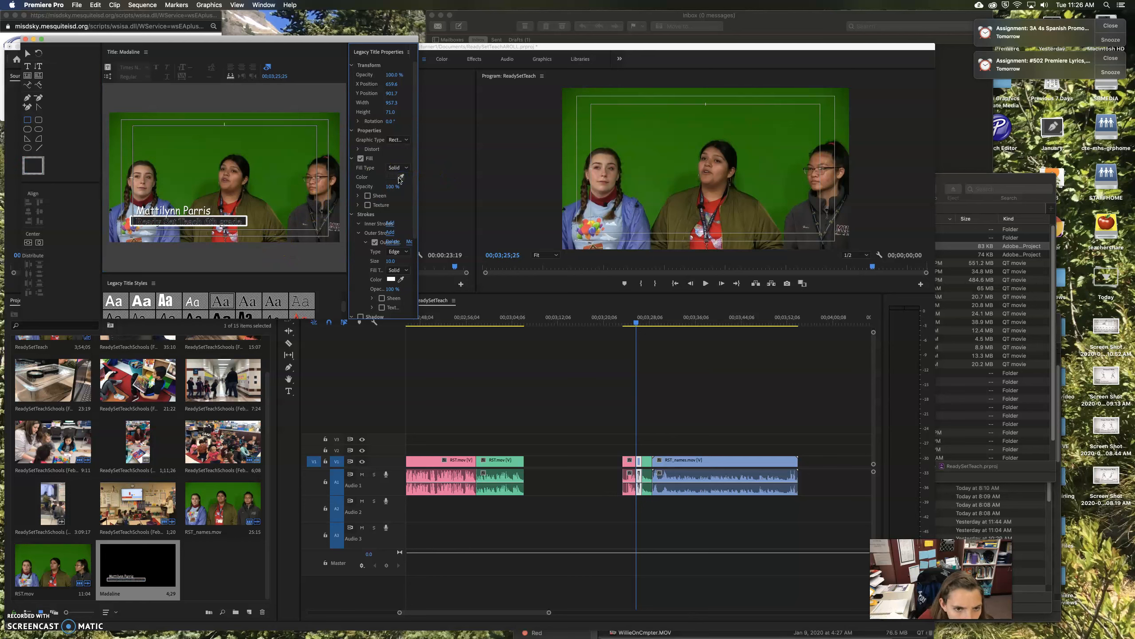
click(392, 177)
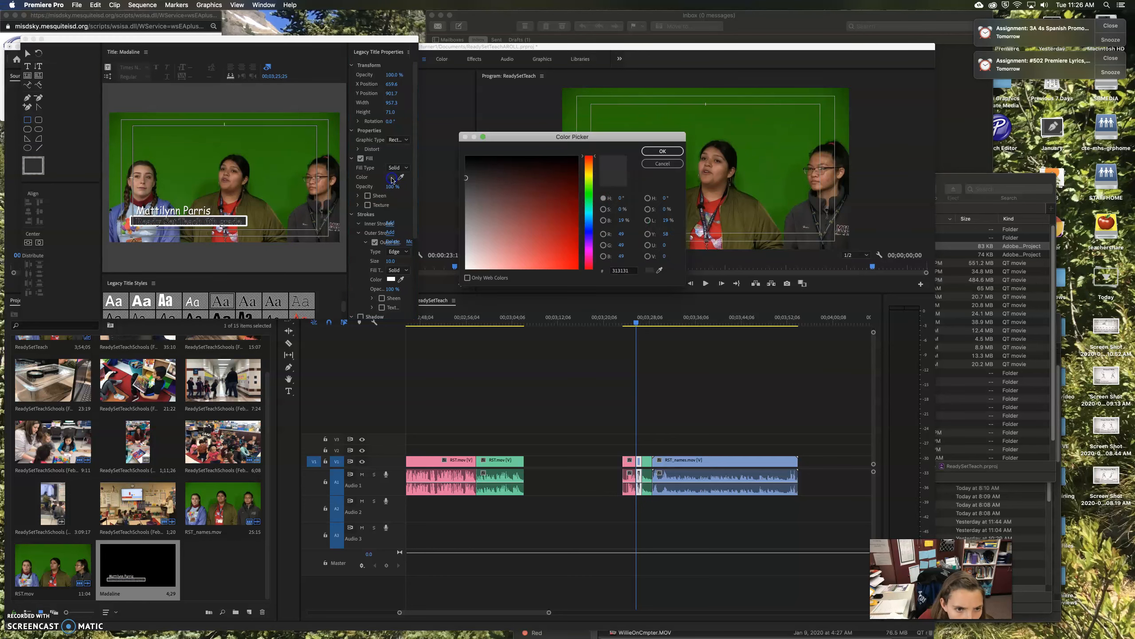
click(471, 223)
drag(470, 223, 474, 246)
click(663, 164)
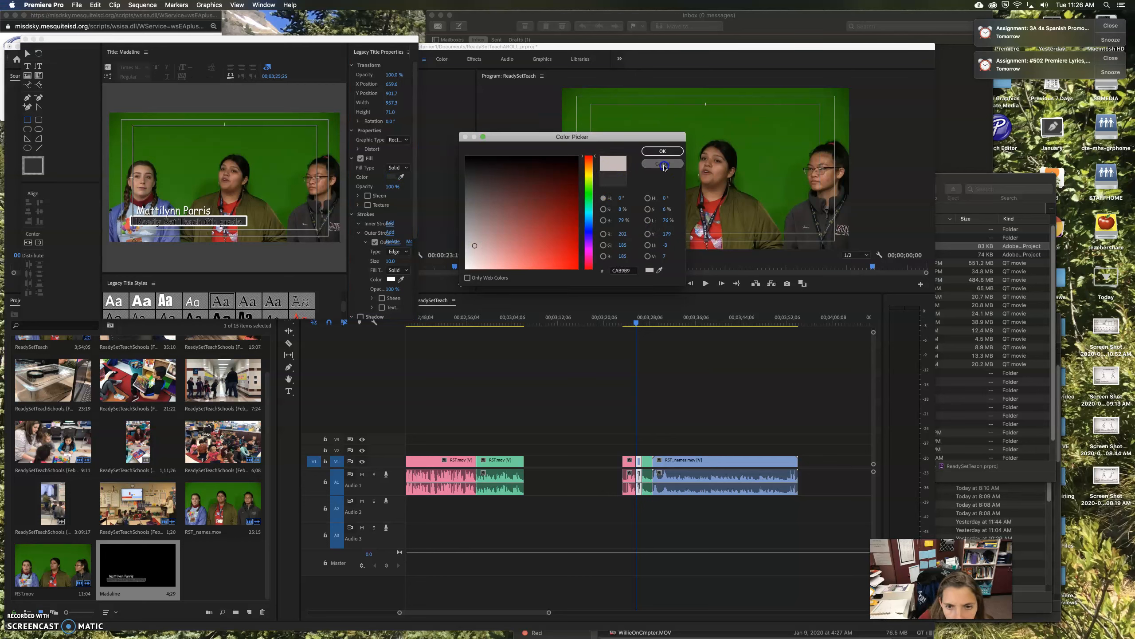
scroll(218, 300, down, 5)
scroll(184, 299, up, 5)
click(170, 298)
Style the 'Ready Set Teach 6th grade' subtitle as black Arial Bold text in a white box
scroll(185, 297, down, 5)
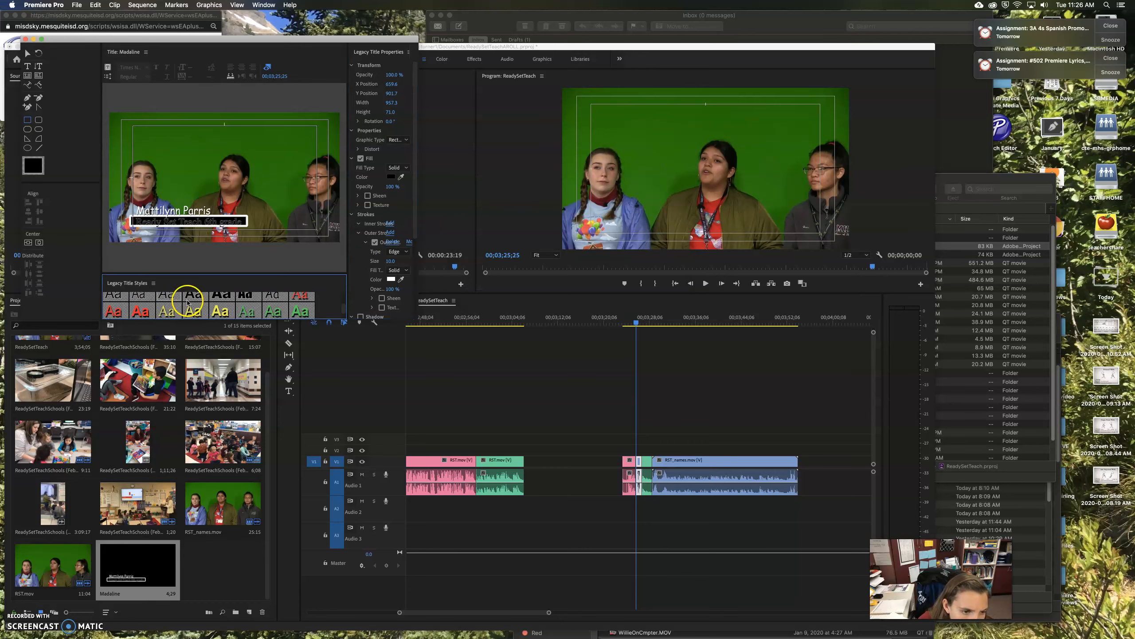
scroll(191, 301, up, 5)
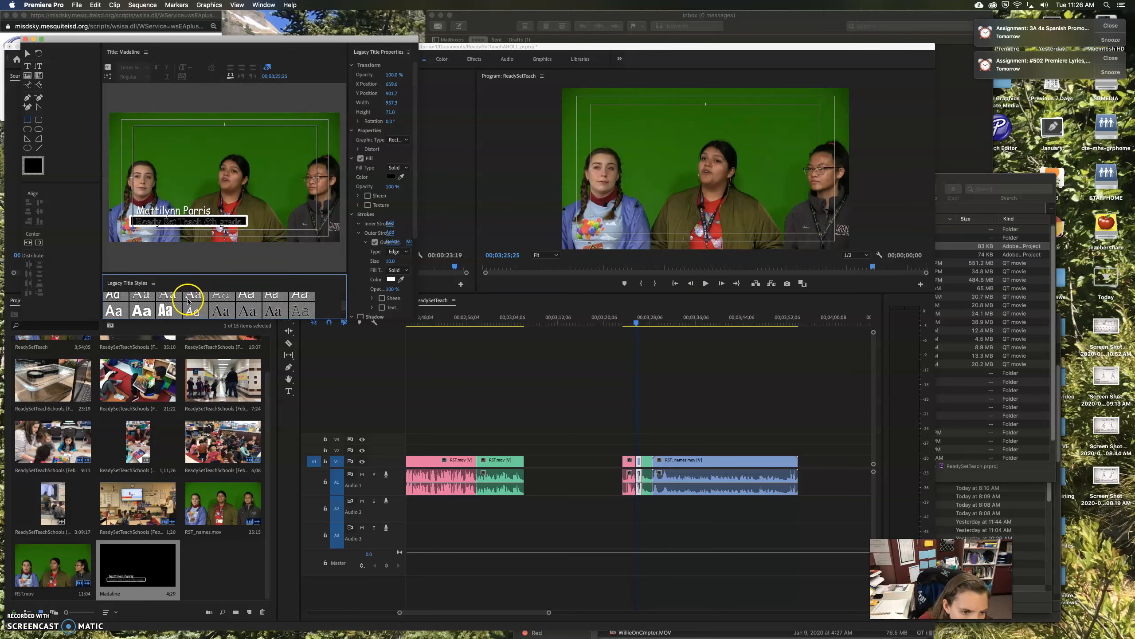
click(168, 301)
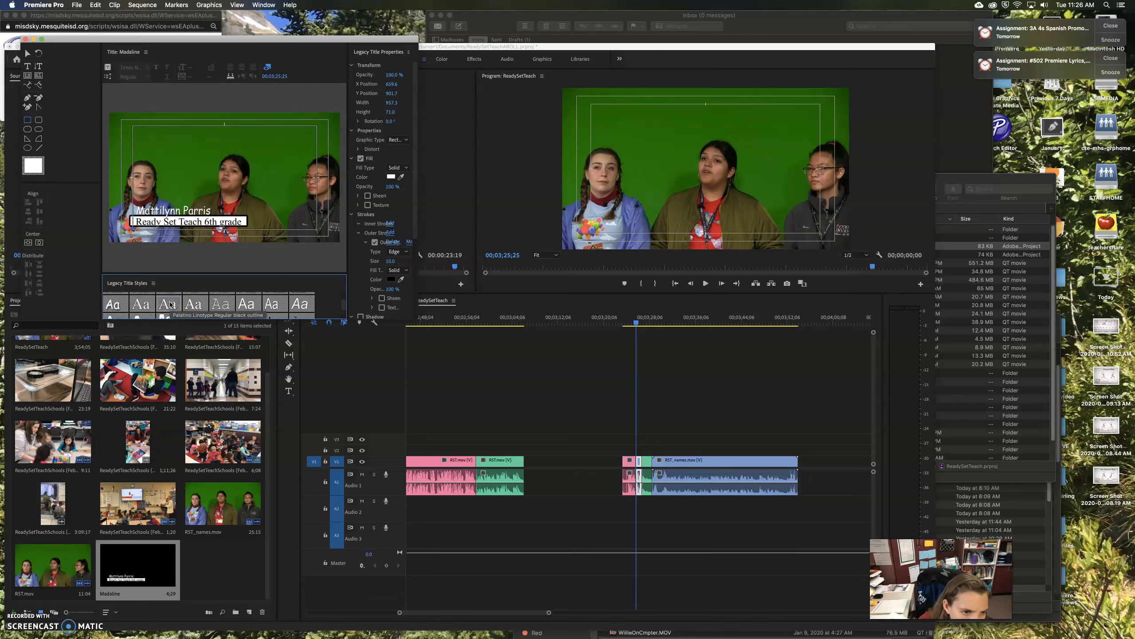
click(196, 304)
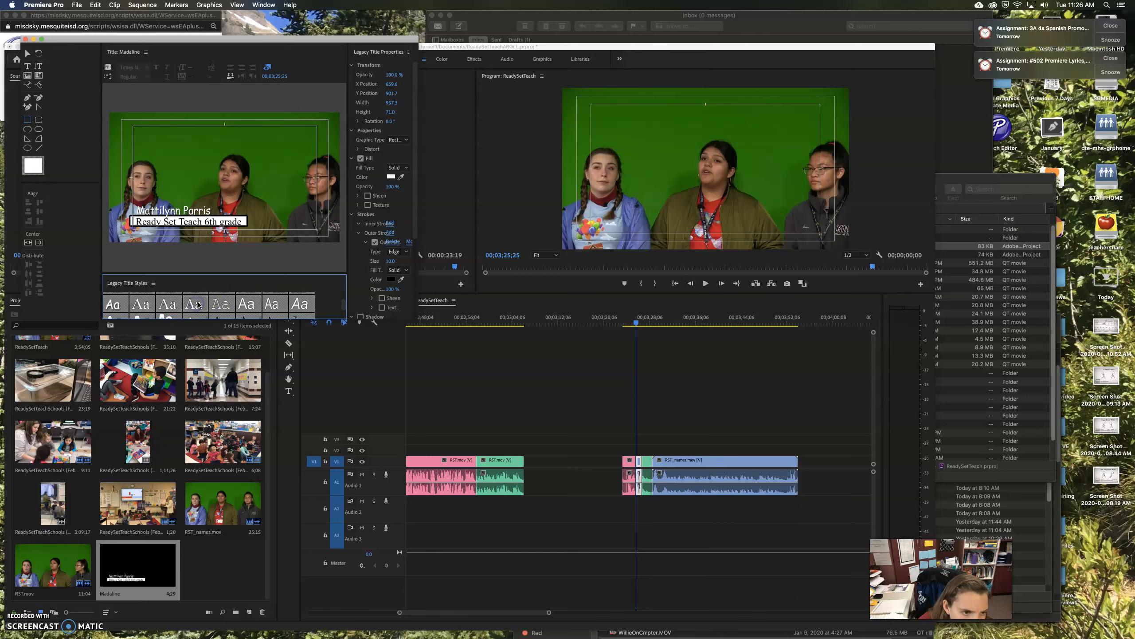
click(207, 305)
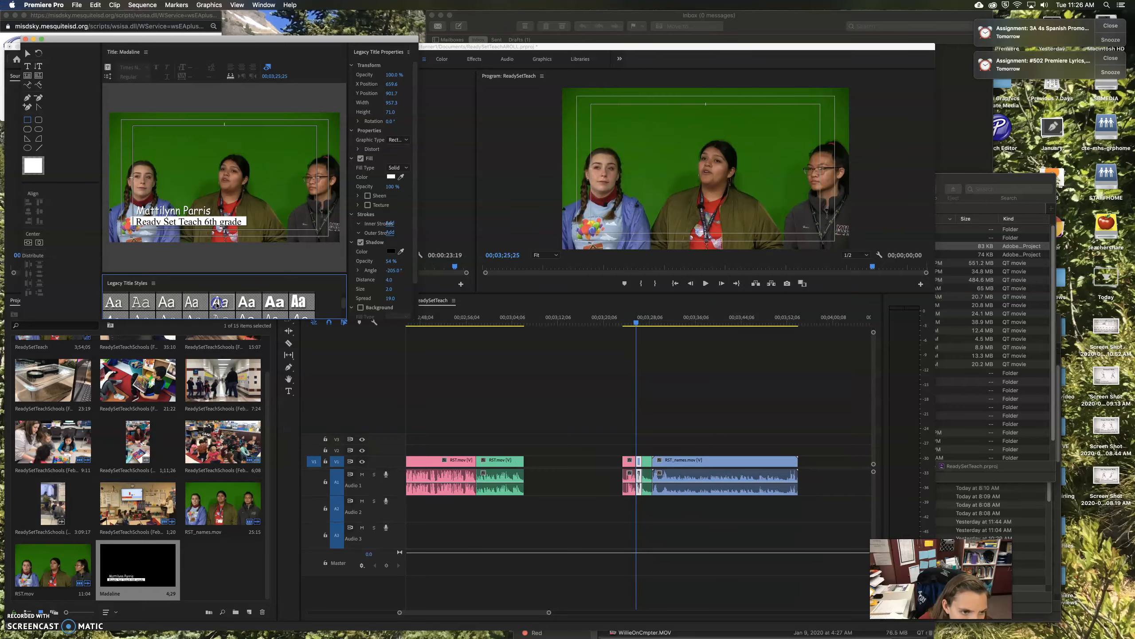
click(27, 55)
click(130, 167)
click(148, 223)
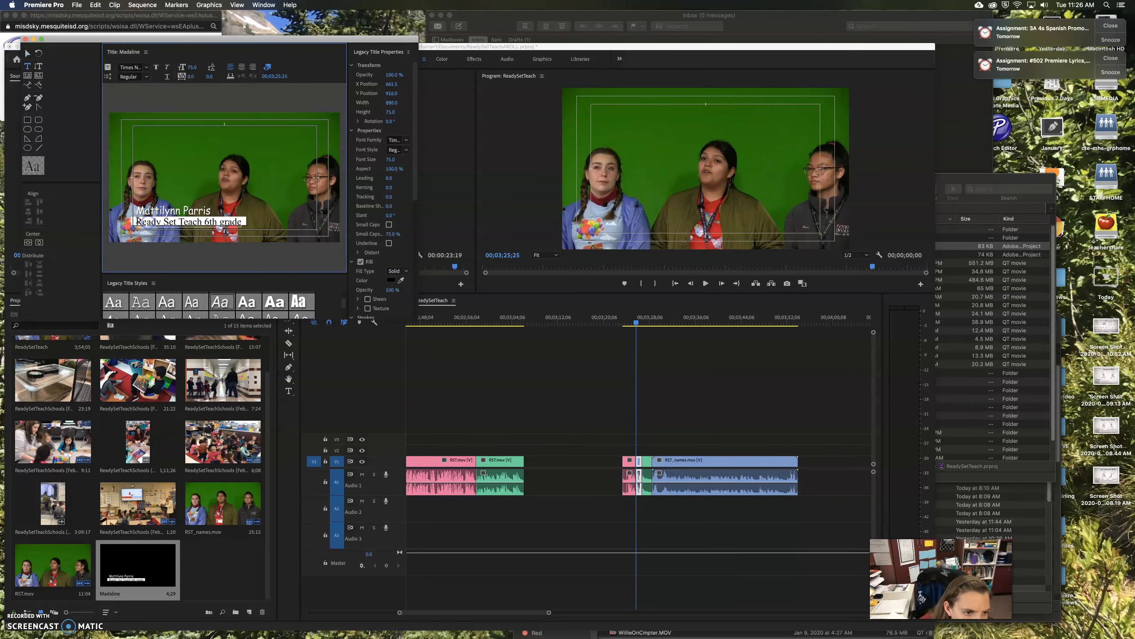
click(183, 182)
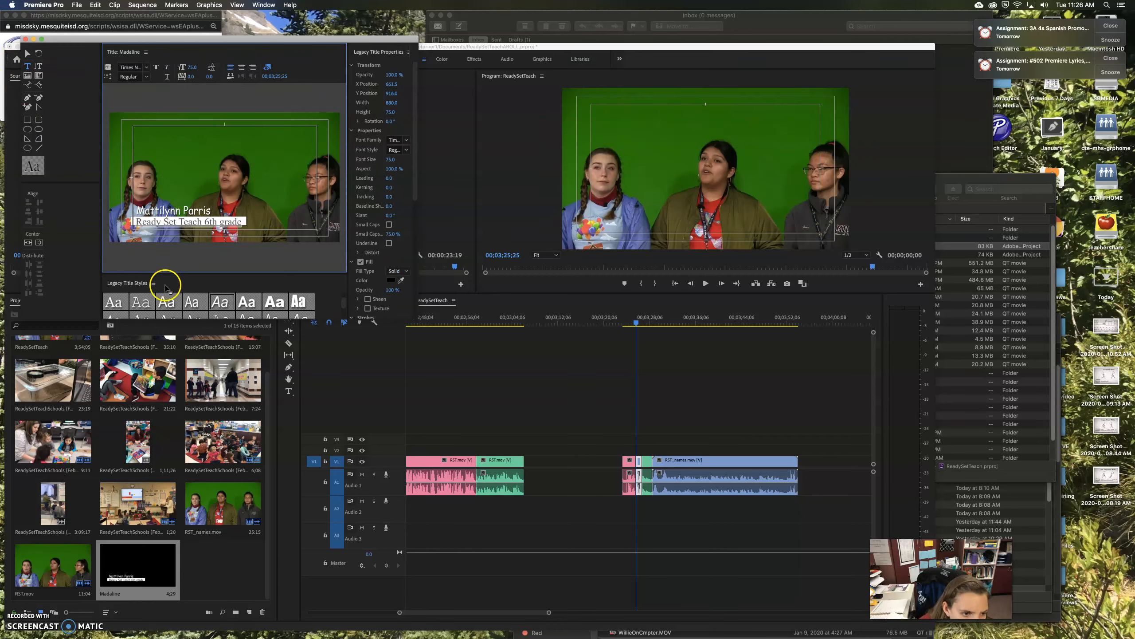
scroll(165, 308, down, 1)
scroll(215, 308, up, 1)
click(191, 307)
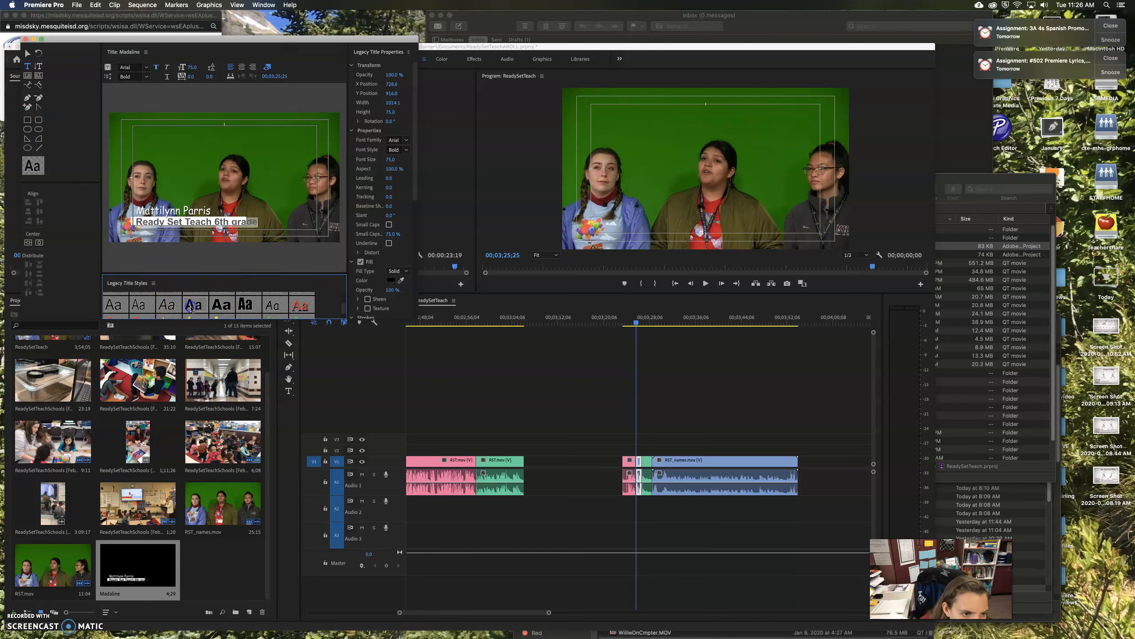
click(220, 306)
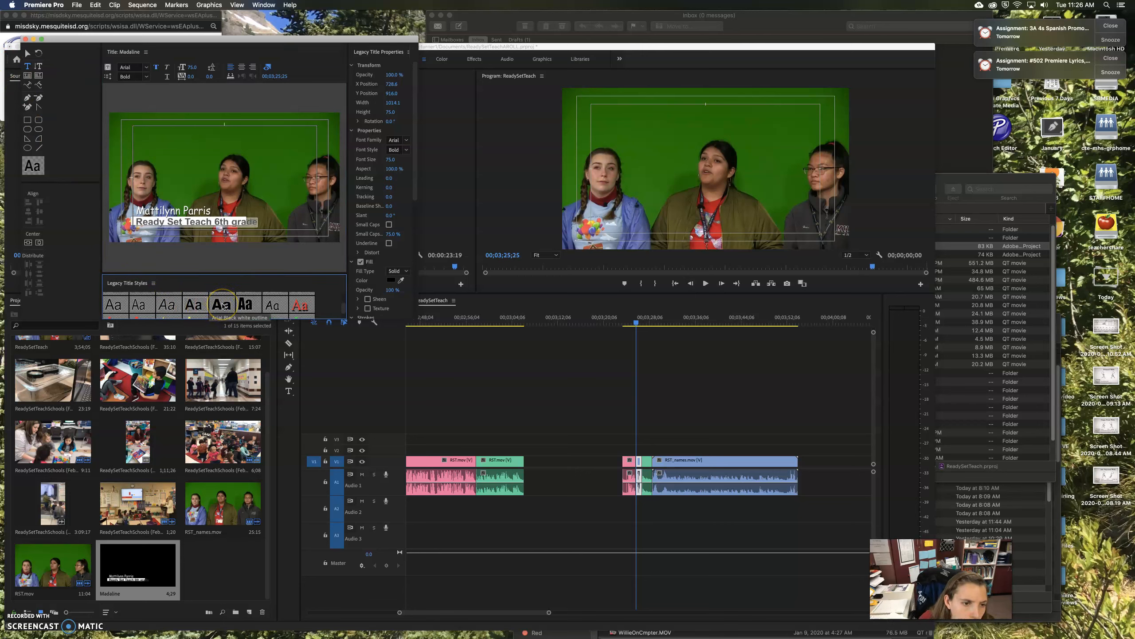
Extend the white box slightly lower behind the text and close the title editor
click(27, 52)
click(162, 222)
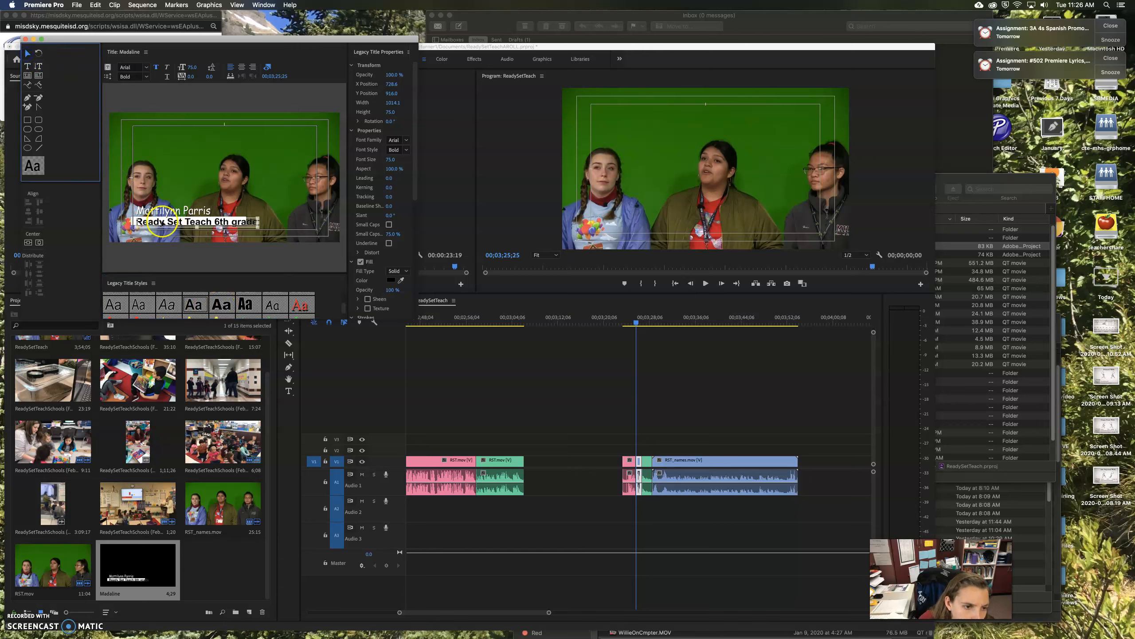
click(301, 170)
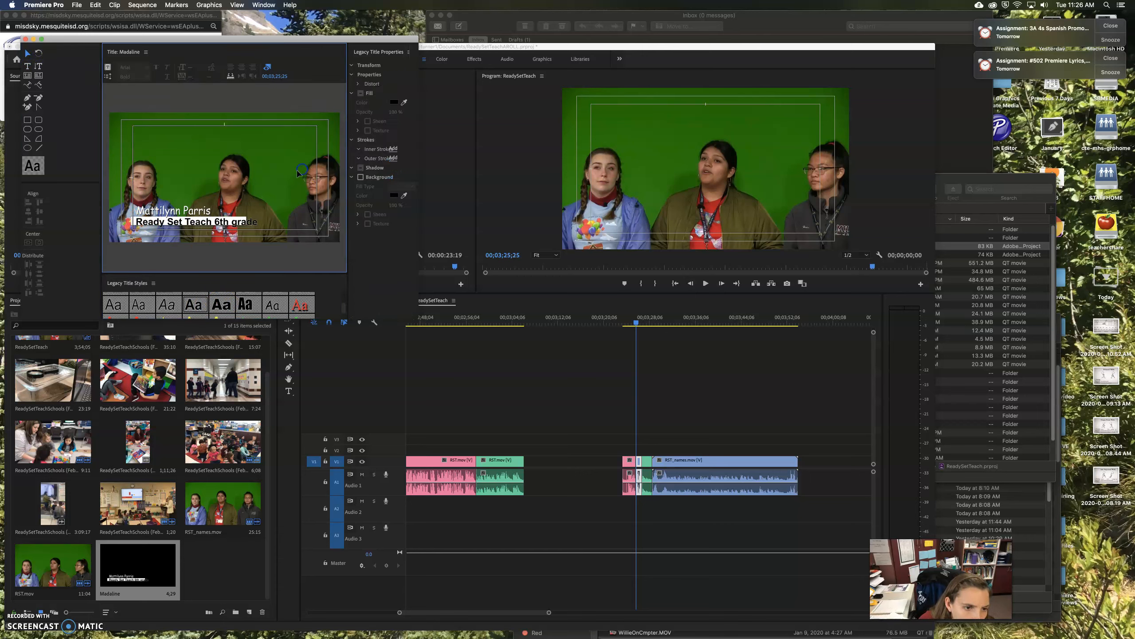
click(138, 223)
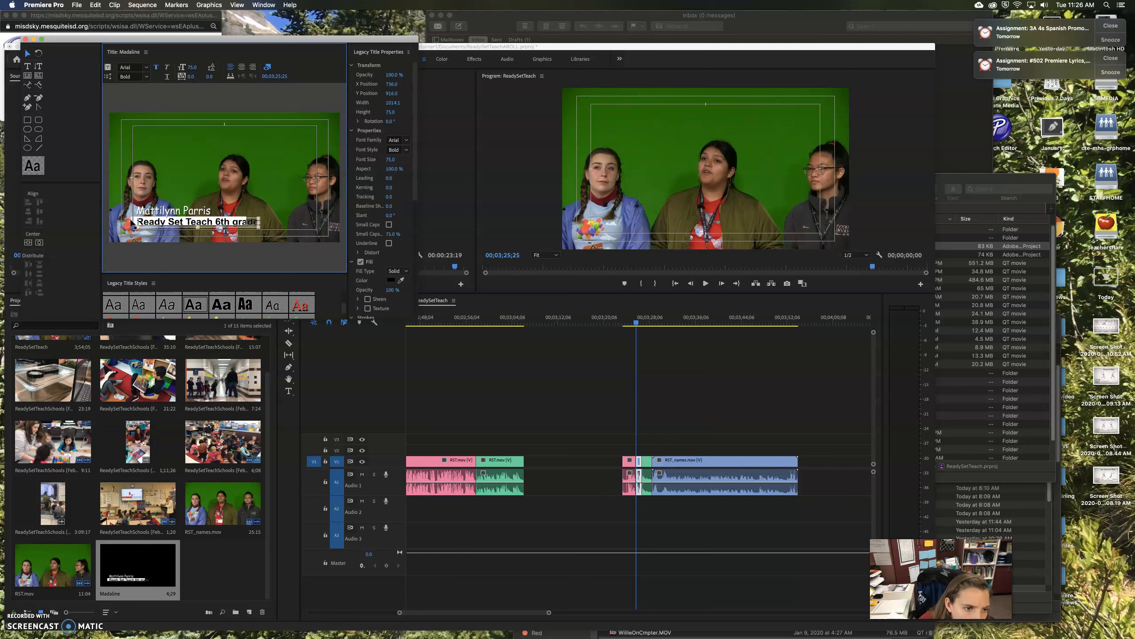
click(131, 222)
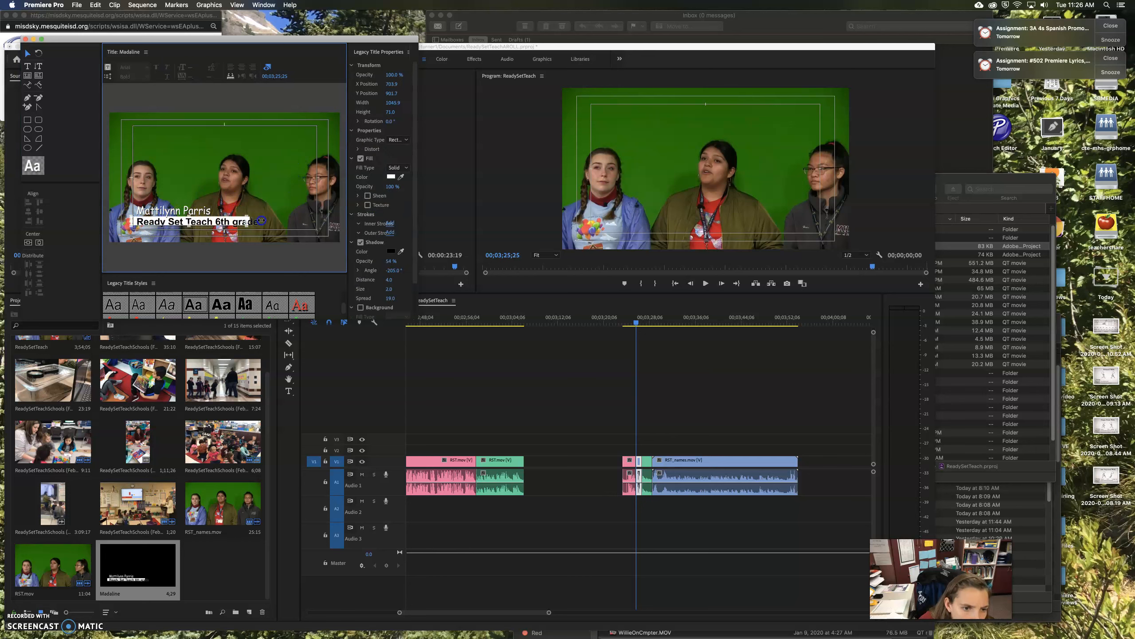
click(204, 227)
drag(195, 226, 195, 228)
click(284, 176)
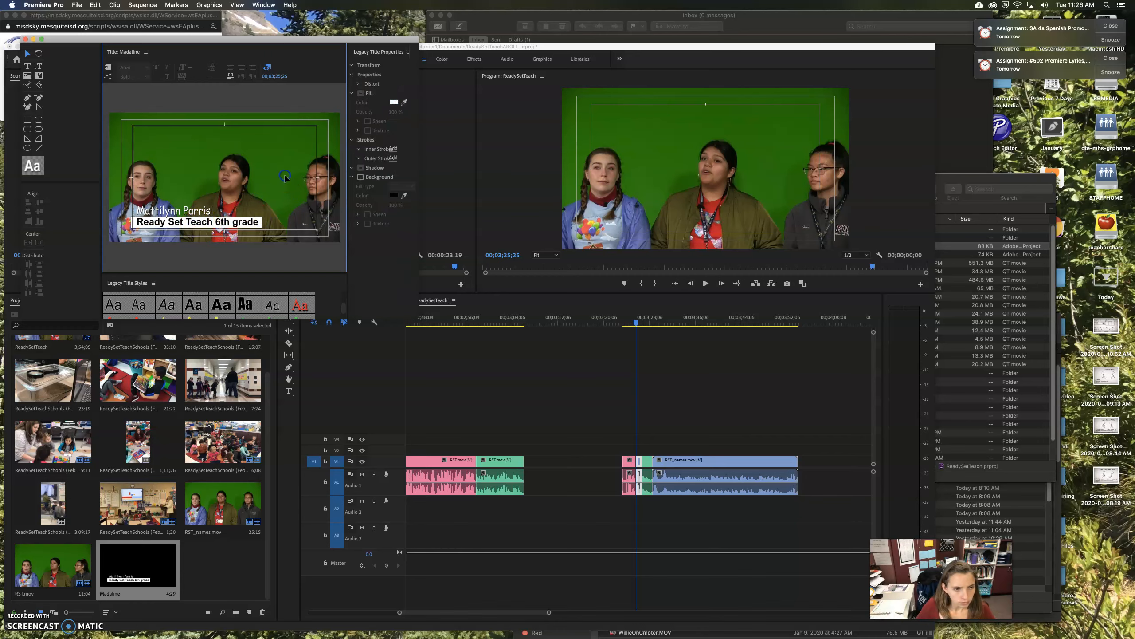
click(25, 39)
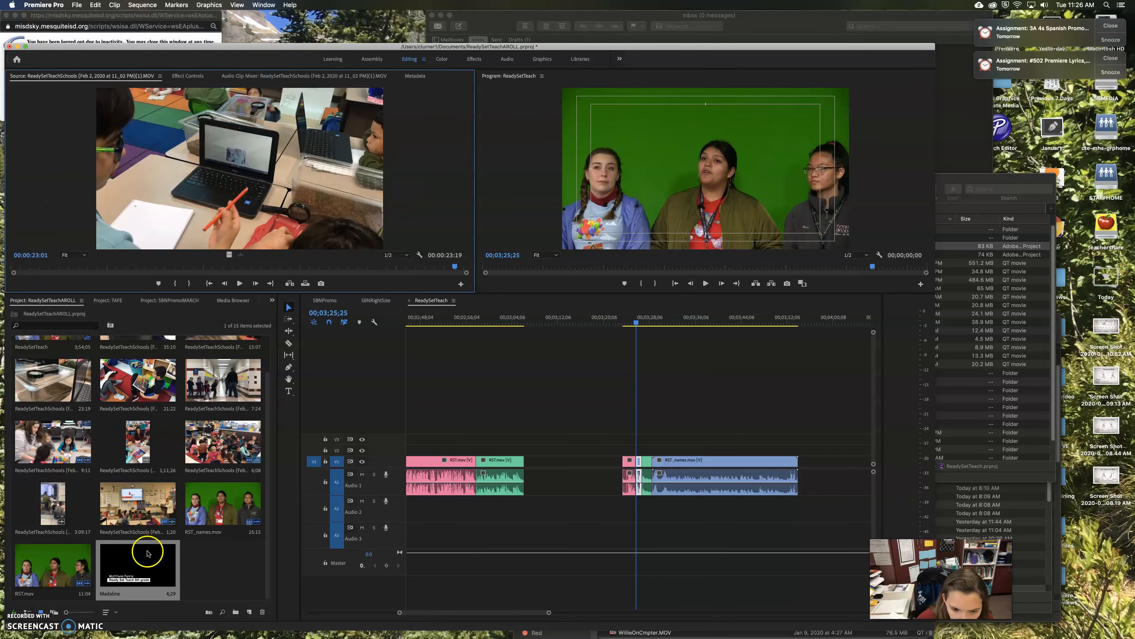
Place the first student's name title on the track above the first interview near 0:18
drag(438, 611, 315, 611)
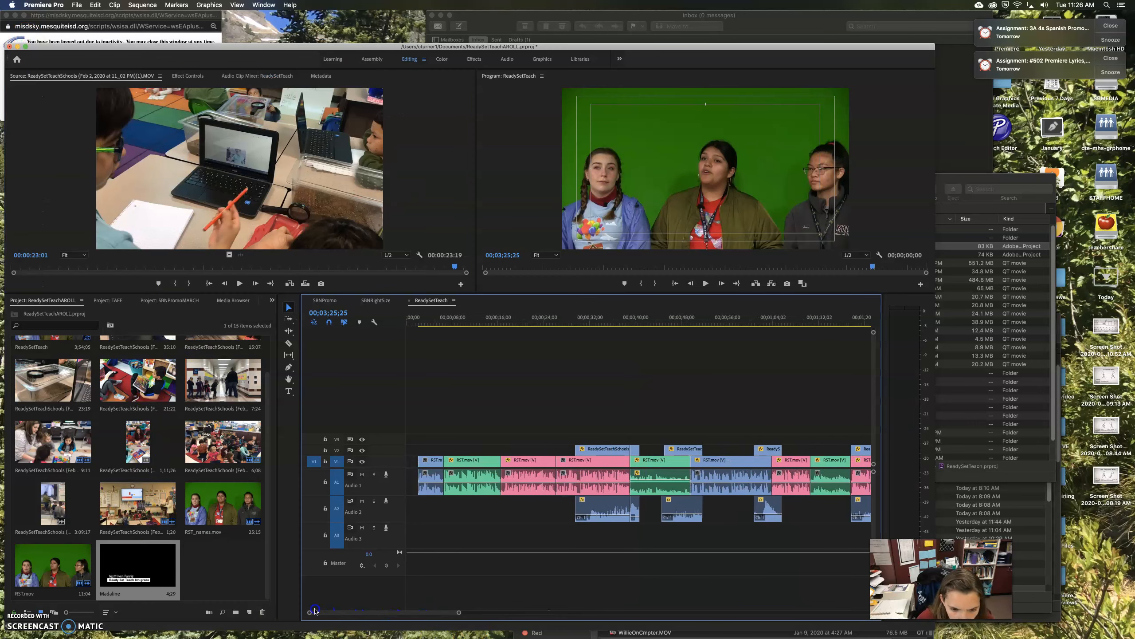
drag(425, 322, 514, 340)
drag(127, 575, 508, 452)
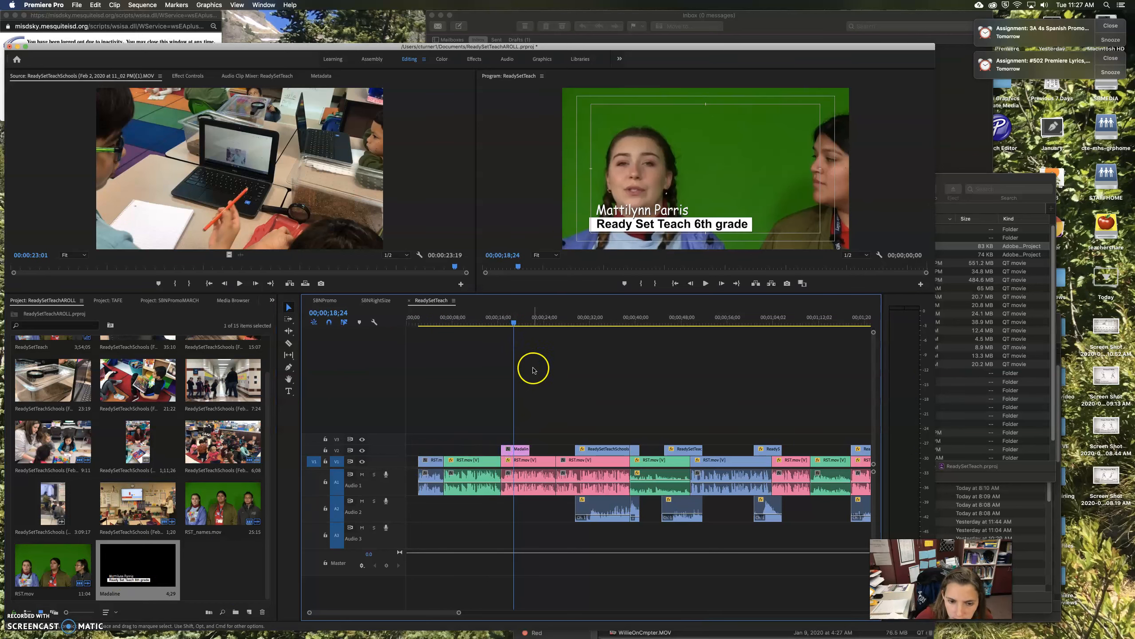
Preview the title in playback, then reopen it in the Legacy Title editor
drag(517, 328, 500, 329)
key(space)
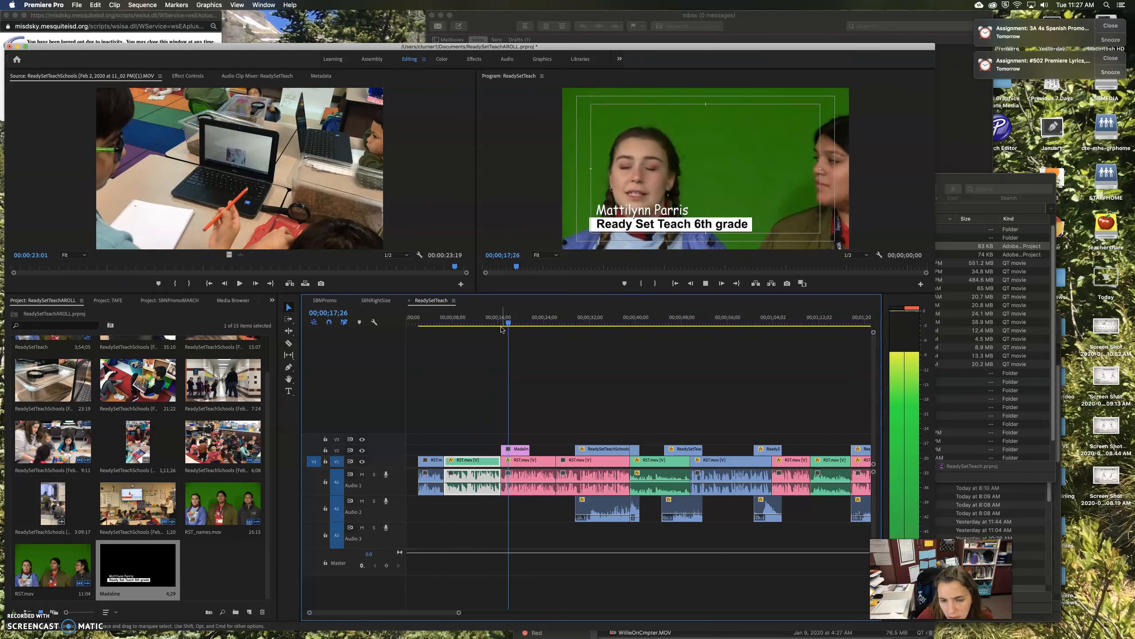
key(space)
double_click(174, 565)
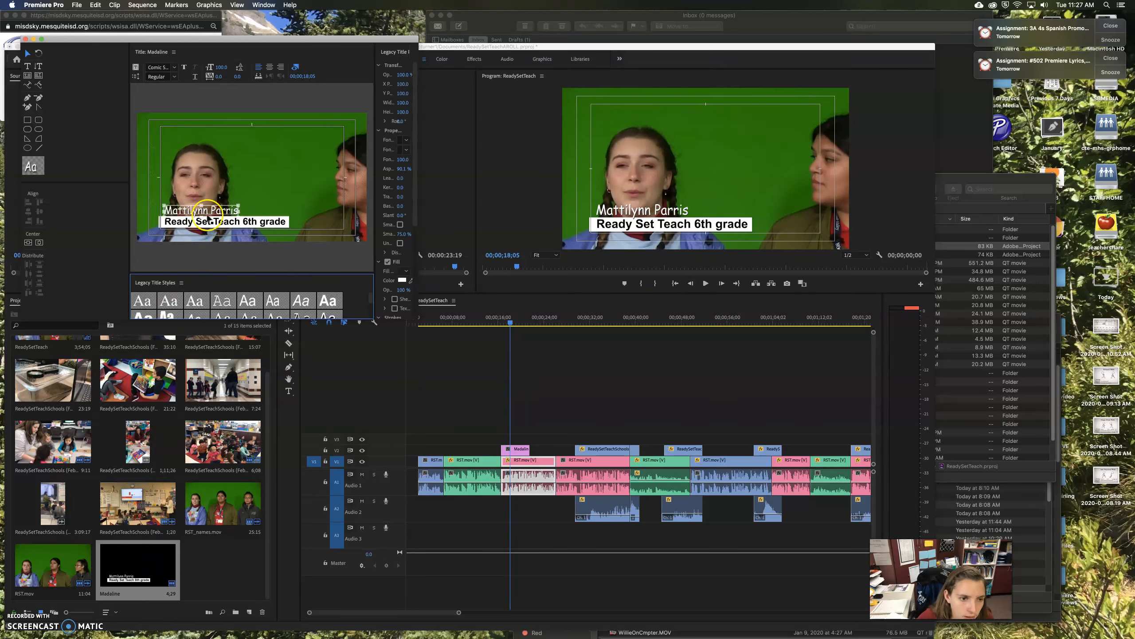
Shift the student's name text right so it ends flush with the grade box's right edge
drag(157, 197, 252, 216)
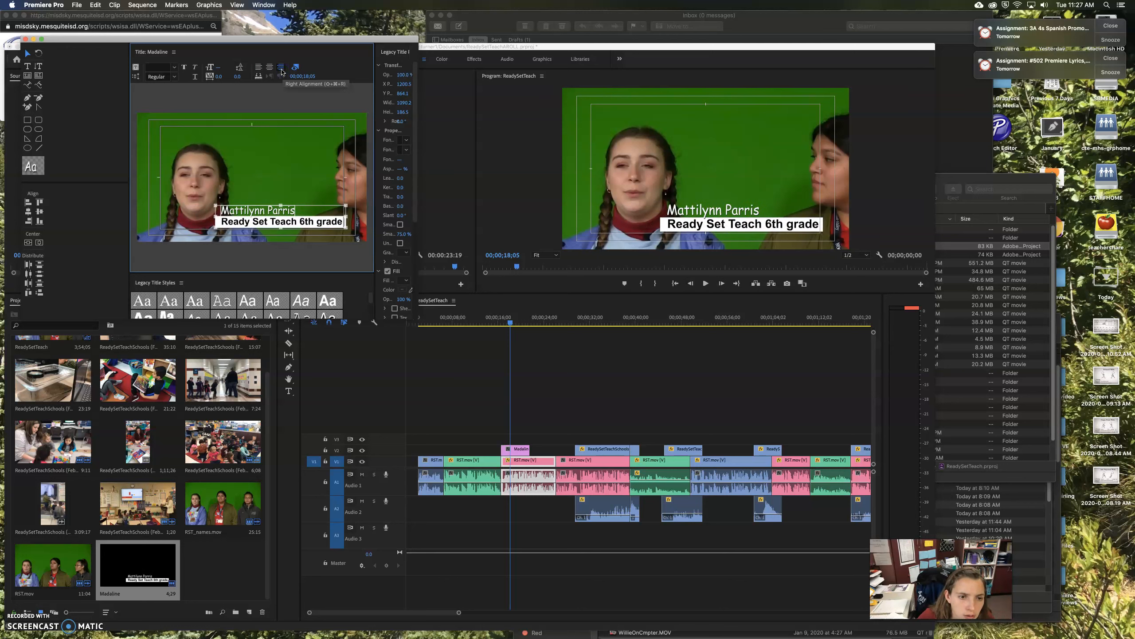
click(274, 184)
click(267, 212)
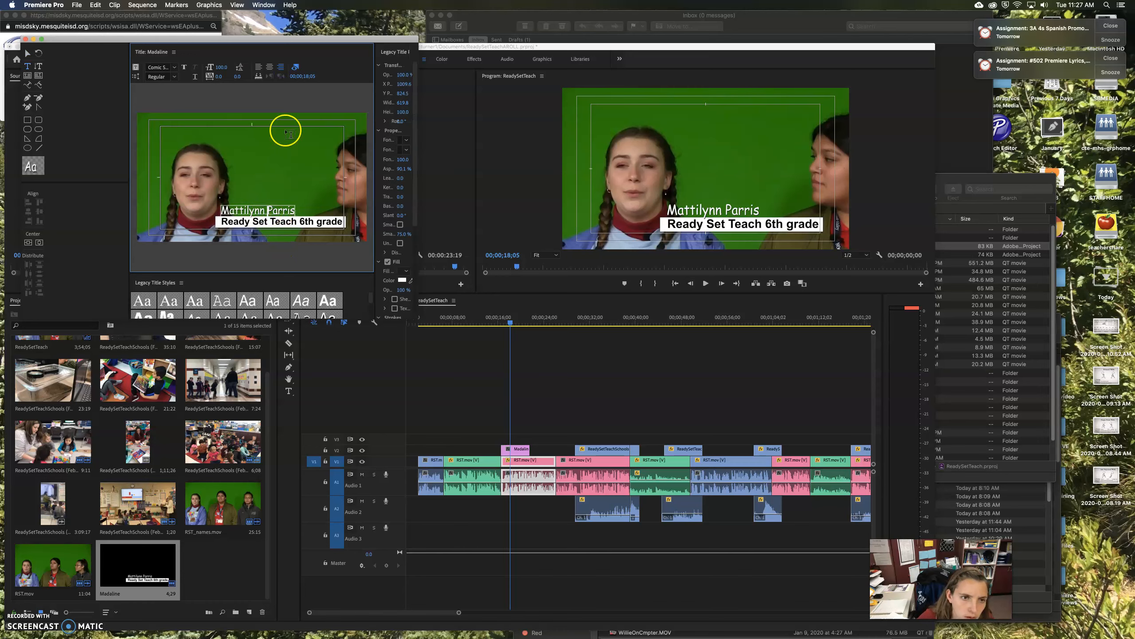
click(28, 56)
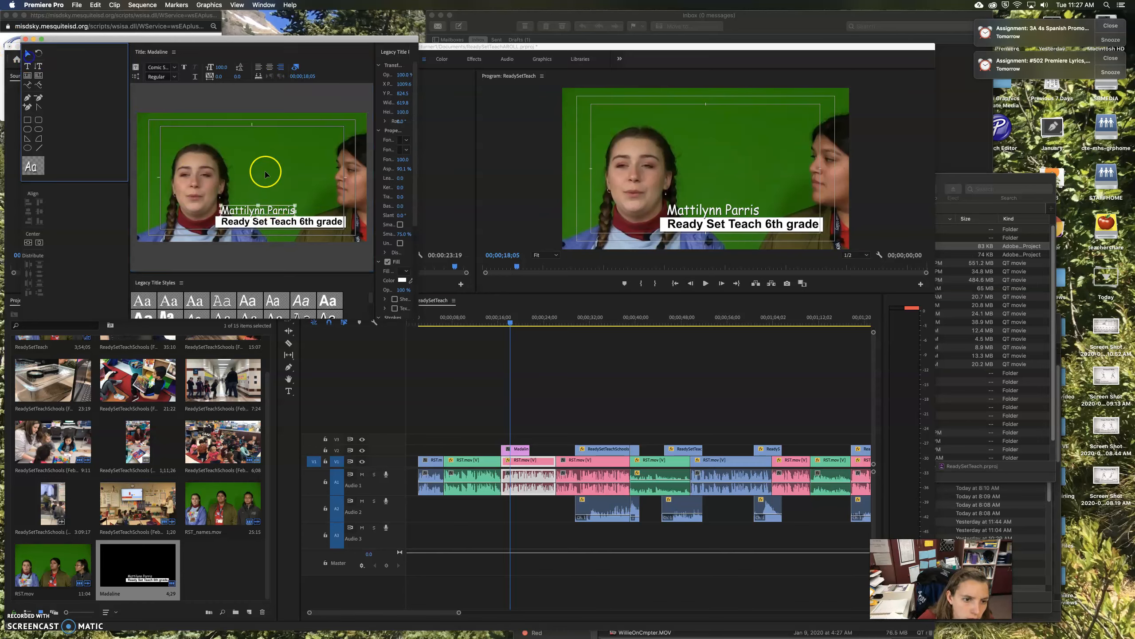
drag(277, 207, 325, 207)
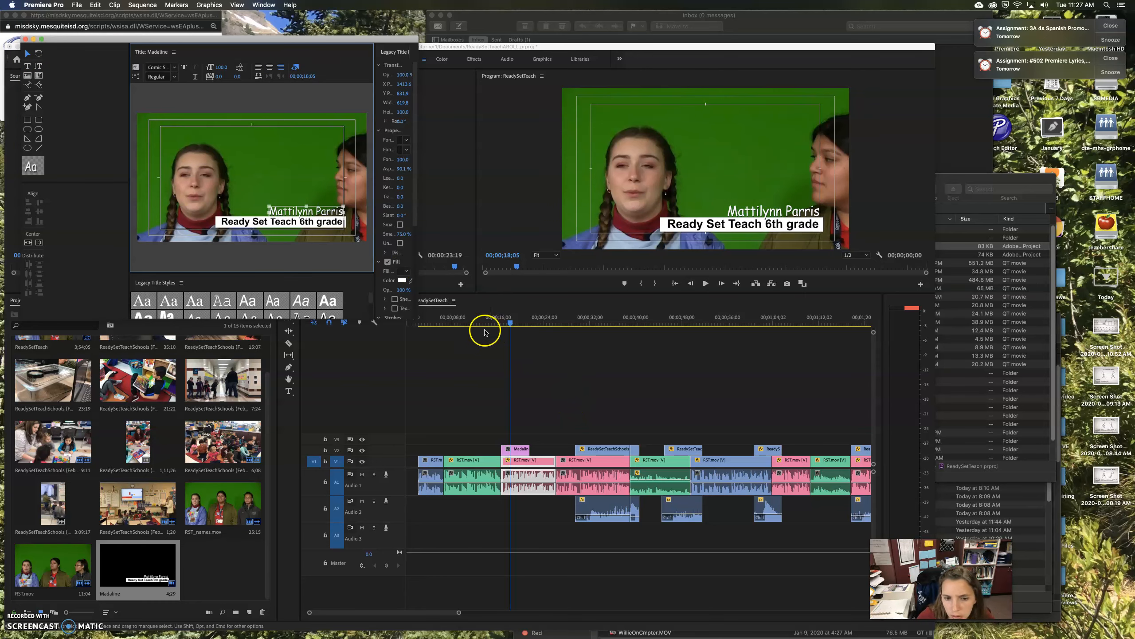
drag(513, 325, 566, 333)
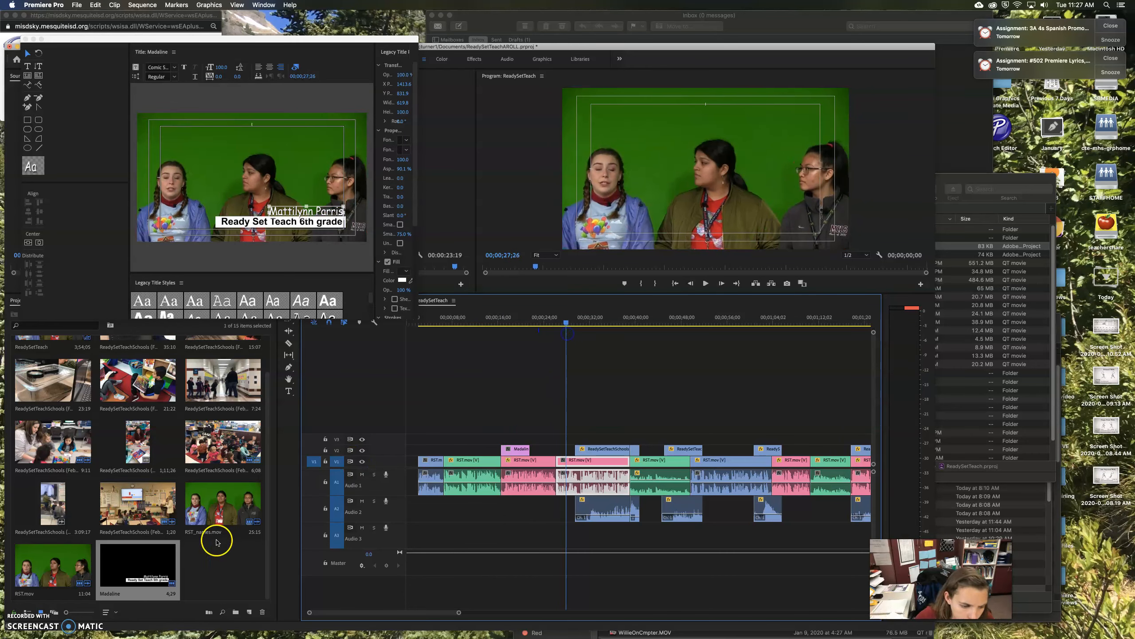
Duplicate the name title in the Project bin and rename the copy Girl2
right_click(165, 573)
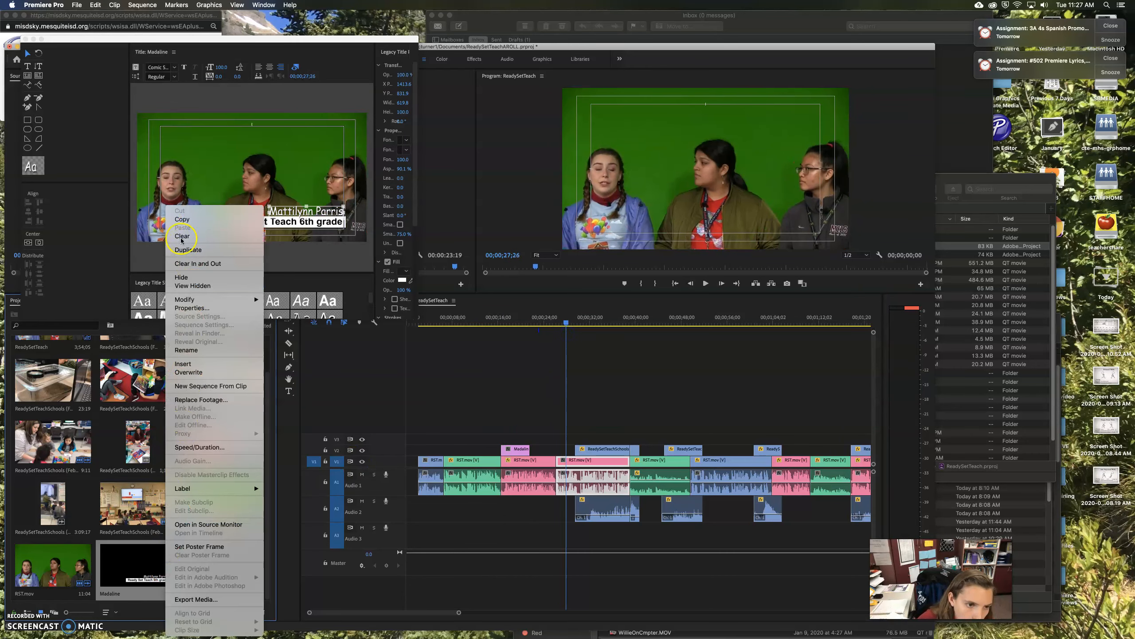
click(186, 253)
click(207, 595)
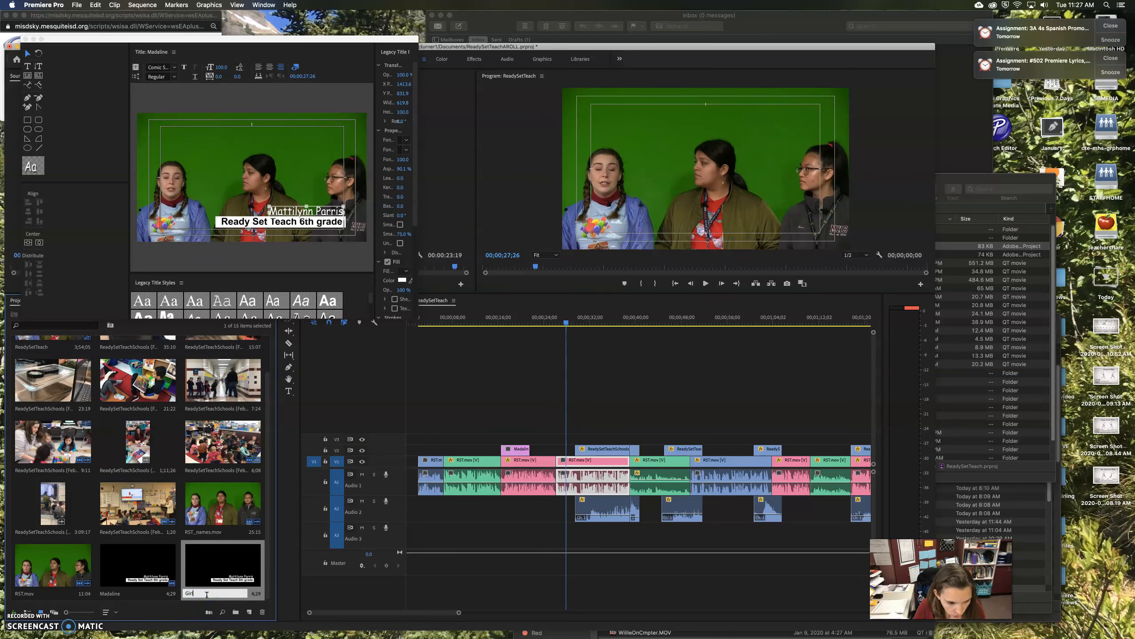
key(Return)
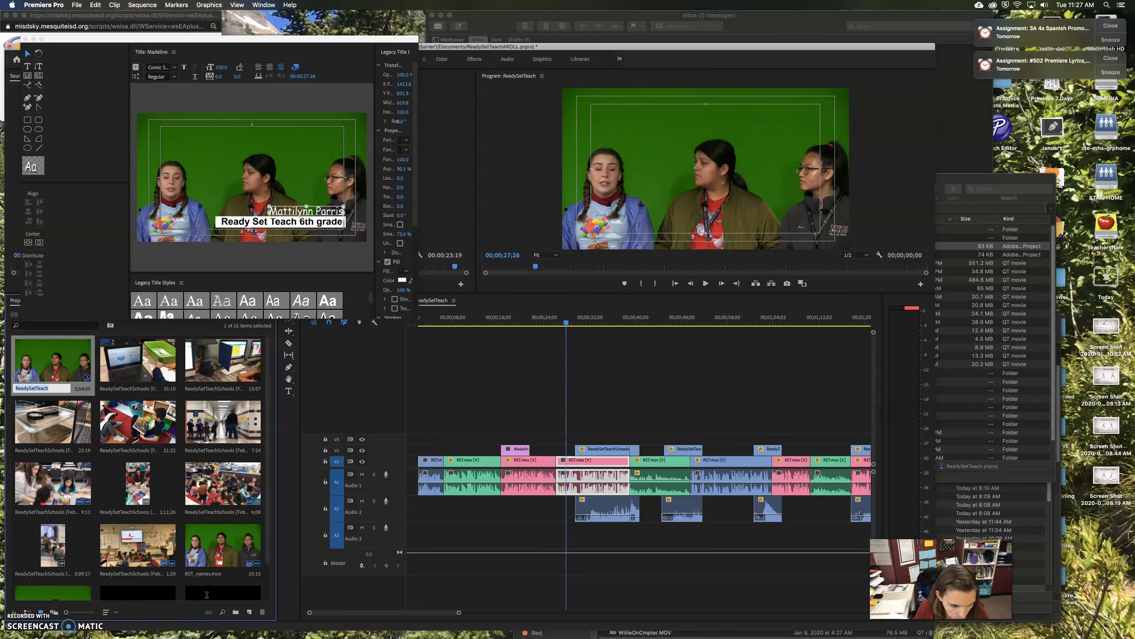
Duplicate Girl2 and name the new copy Girl3
scroll(219, 582, down, 2)
right_click(215, 564)
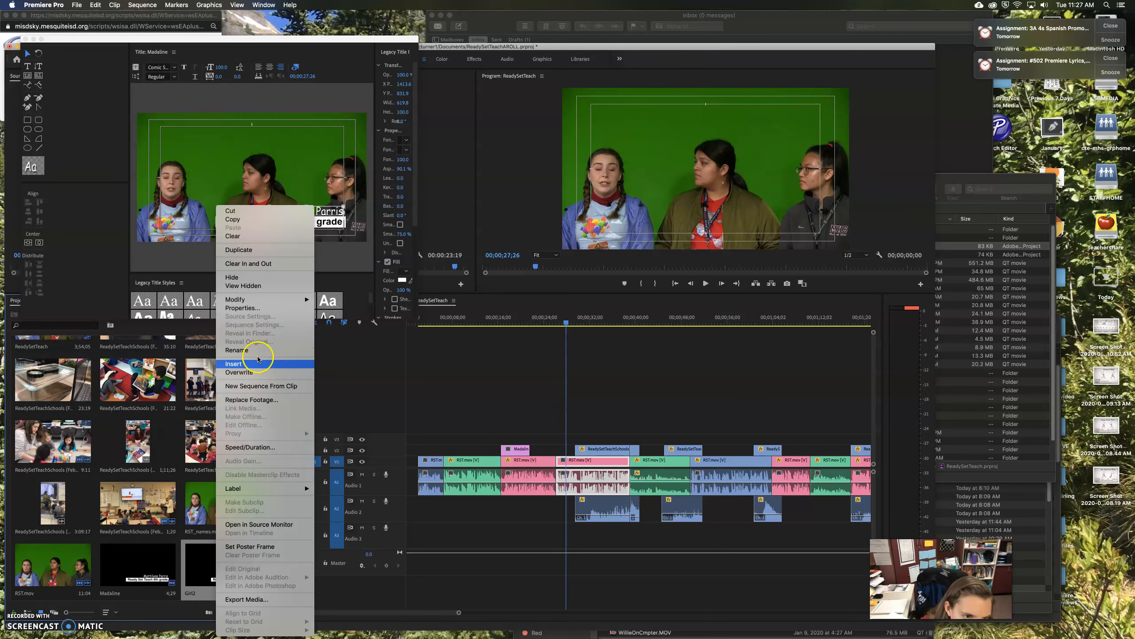
click(250, 250)
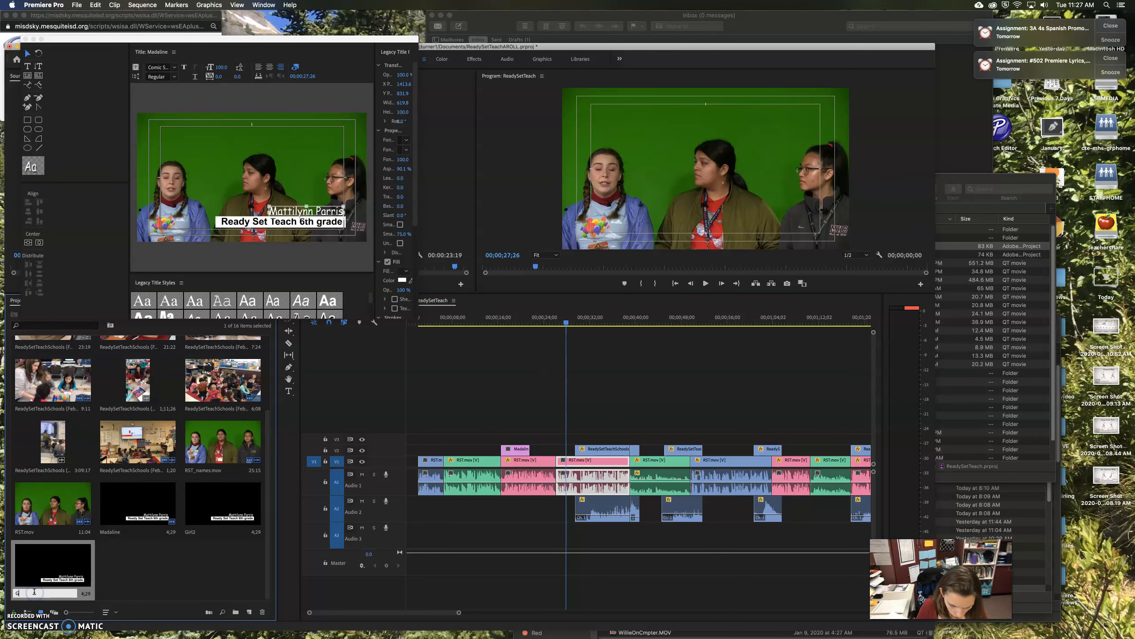
key(Return)
Close the Legacy Title editor
scroll(34, 591, down, 5)
click(159, 242)
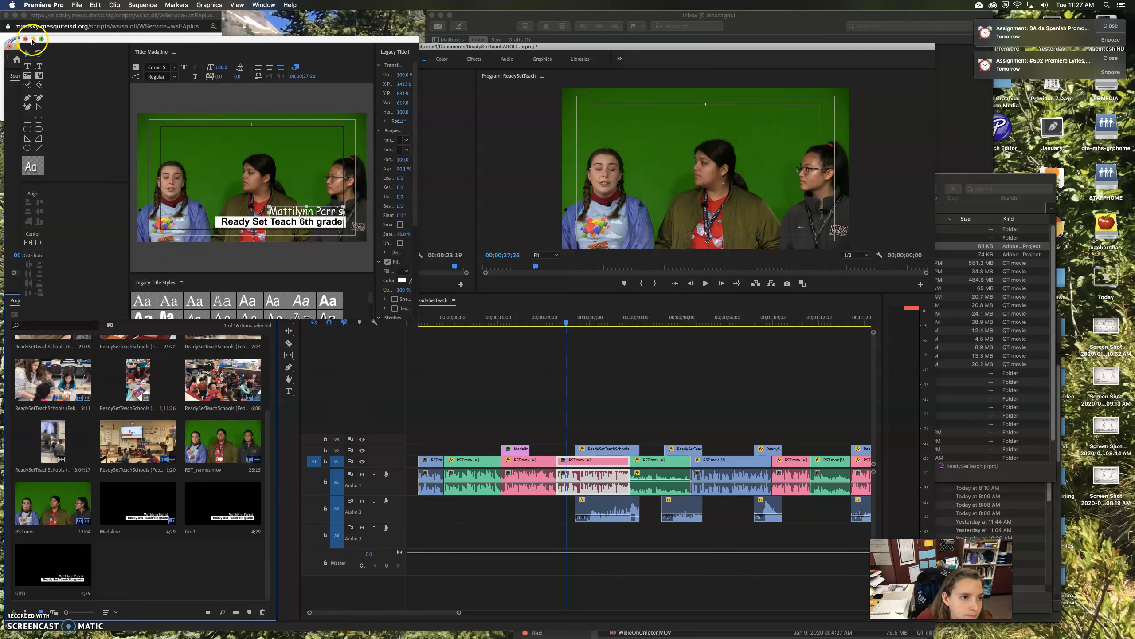
click(27, 39)
drag(439, 612, 539, 491)
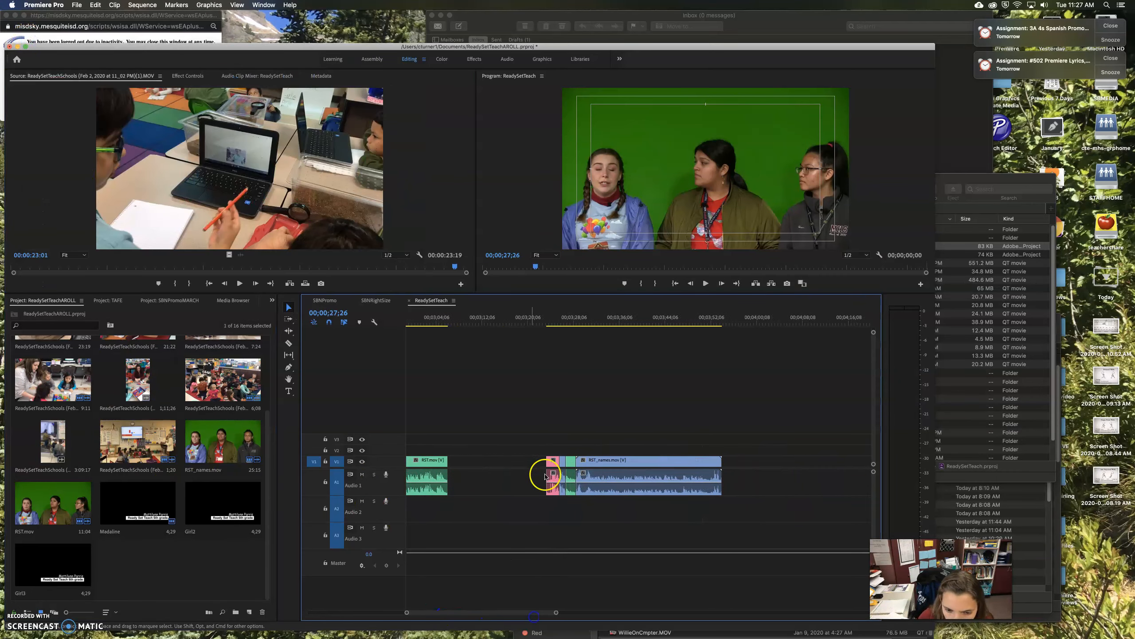
Move to the three-speaker interview at 3:26 and open the Girl2 title for editing
click(565, 322)
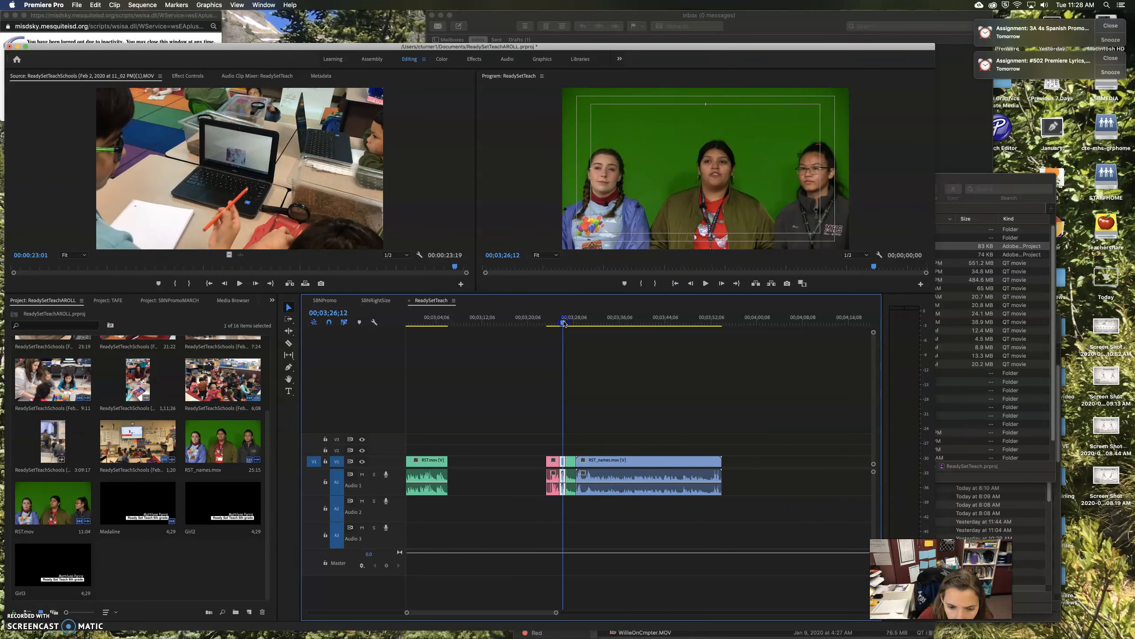
double_click(204, 505)
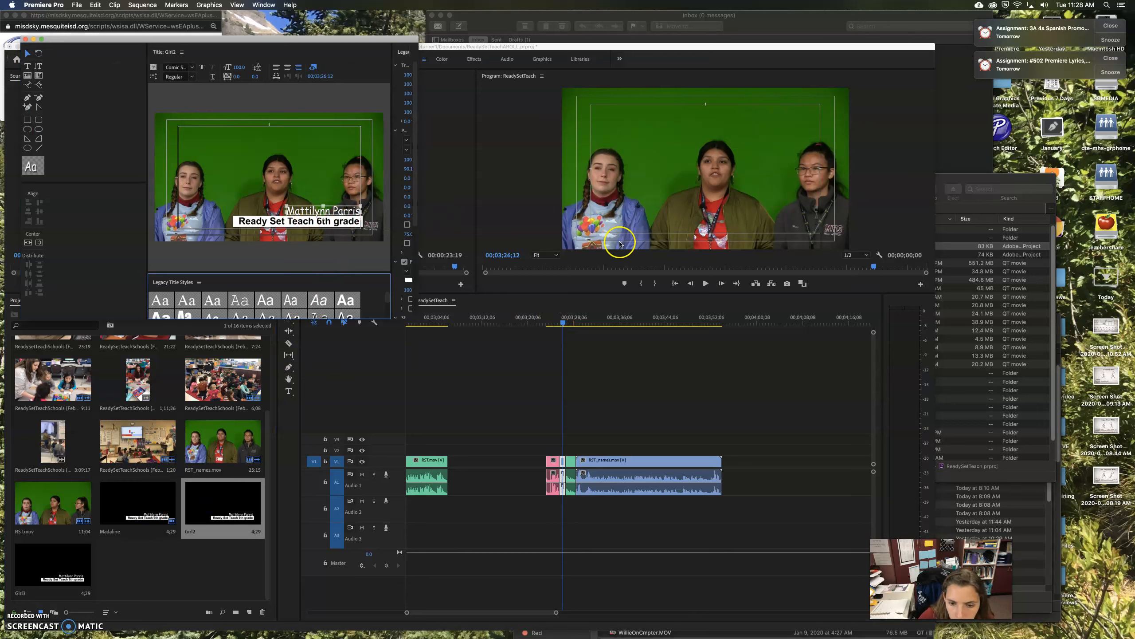
click(565, 324)
key(space)
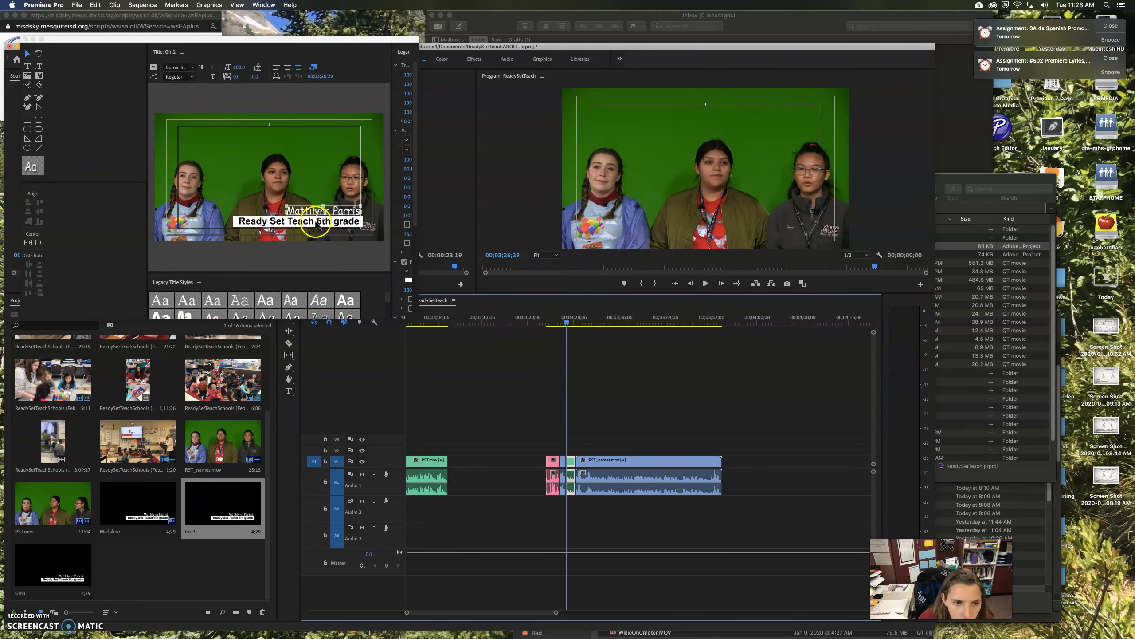
Change the grade line to 'Ready Set Teach 4th grade' in Arial and scrub the later interview
click(321, 220)
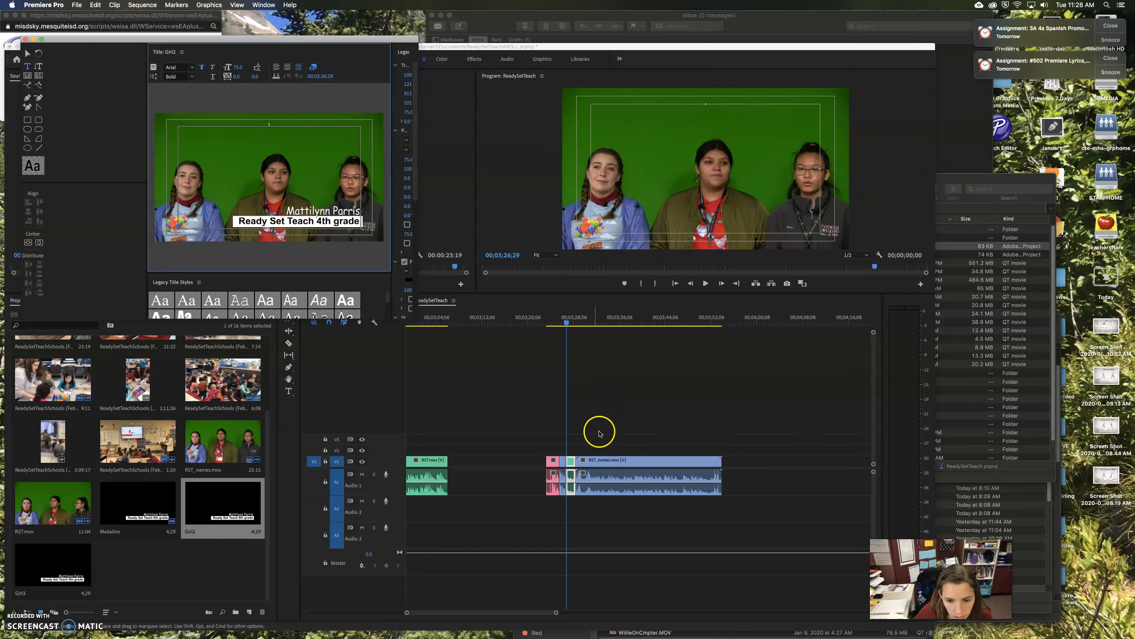
click(590, 349)
click(591, 321)
drag(592, 320, 621, 324)
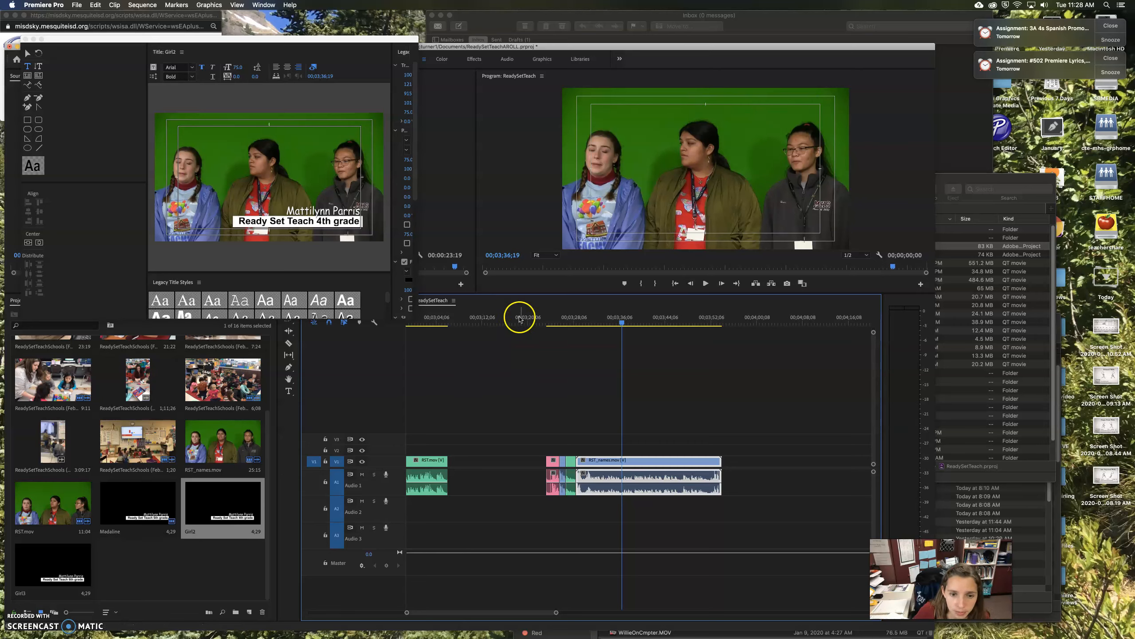
Scrub back to the second speaker's interview around 00;00;54;22 and close the Girl2 title editor
drag(453, 616, 356, 615)
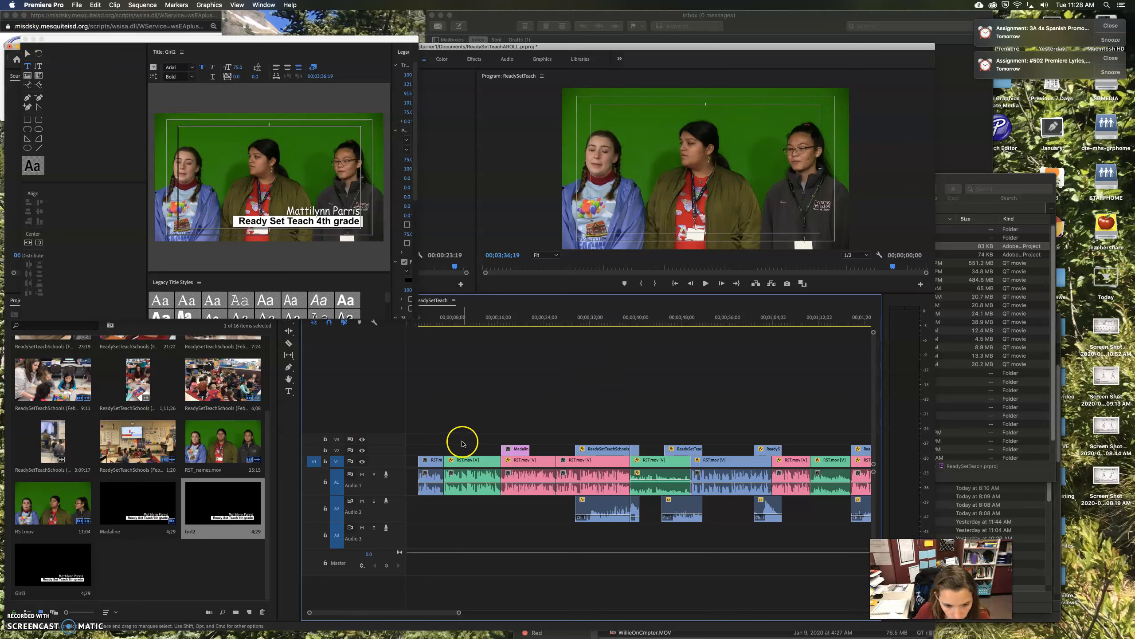
click(453, 322)
drag(453, 322, 720, 350)
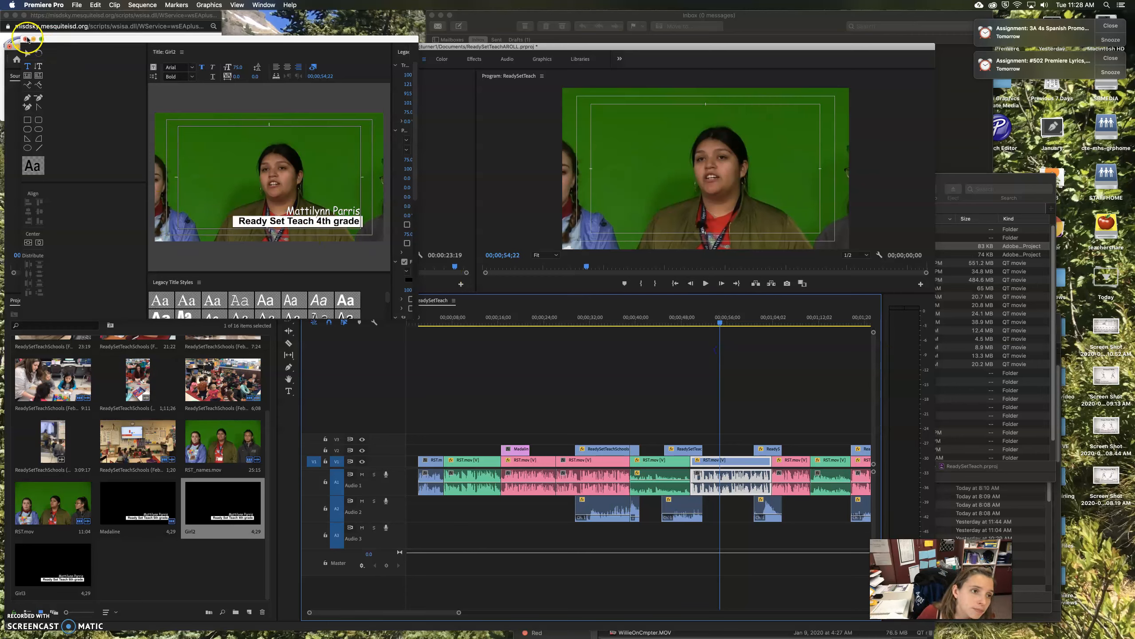
scroll(674, 418, right, 1)
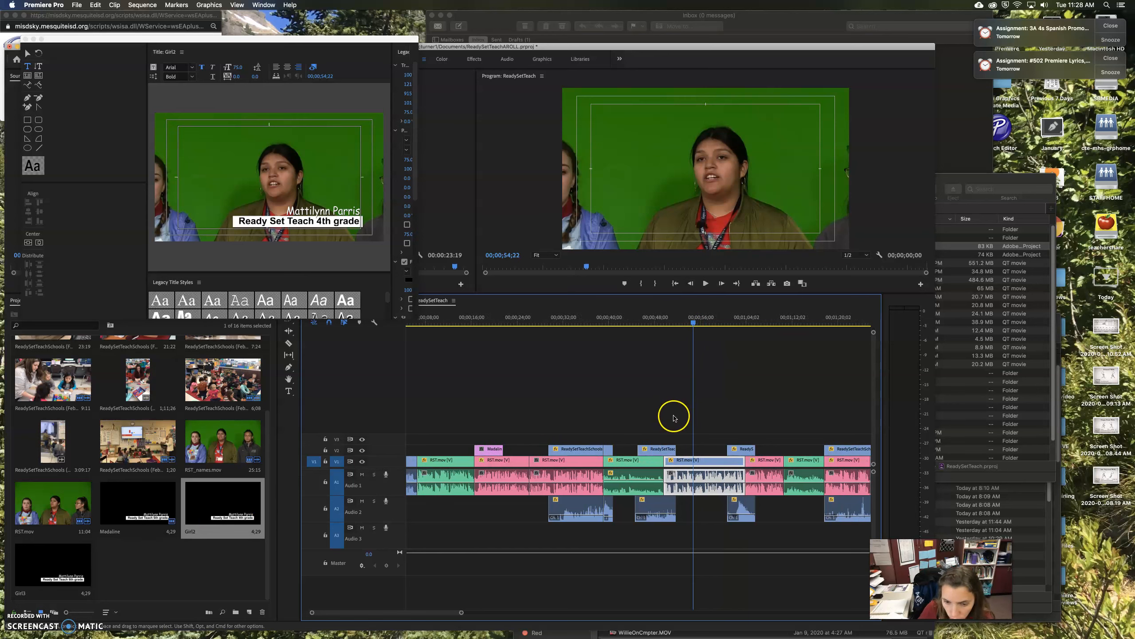
click(24, 39)
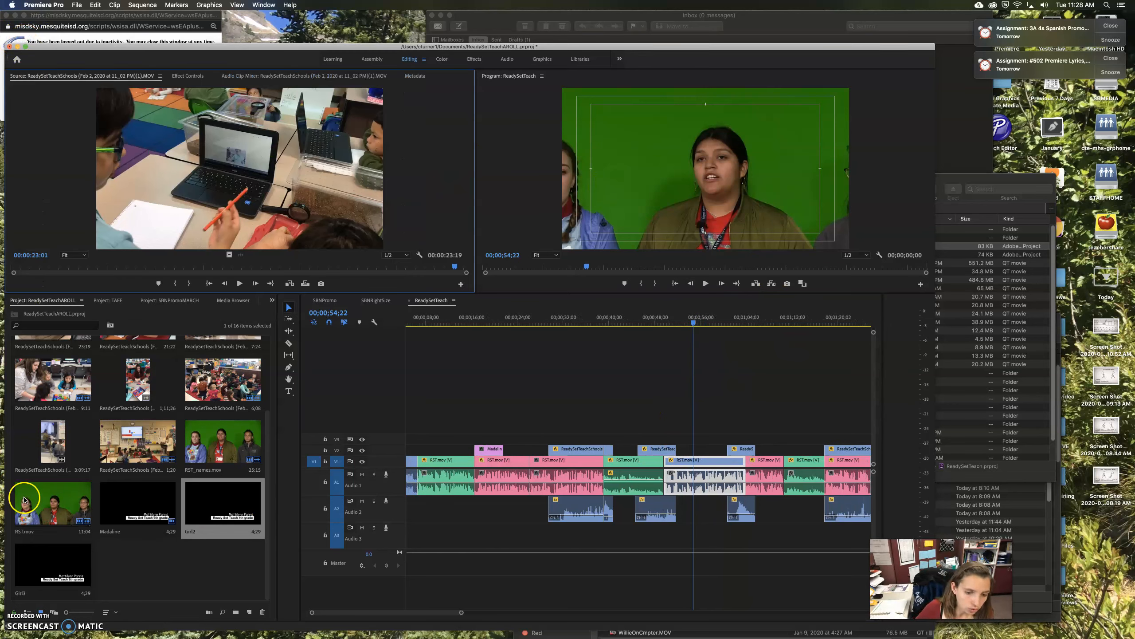